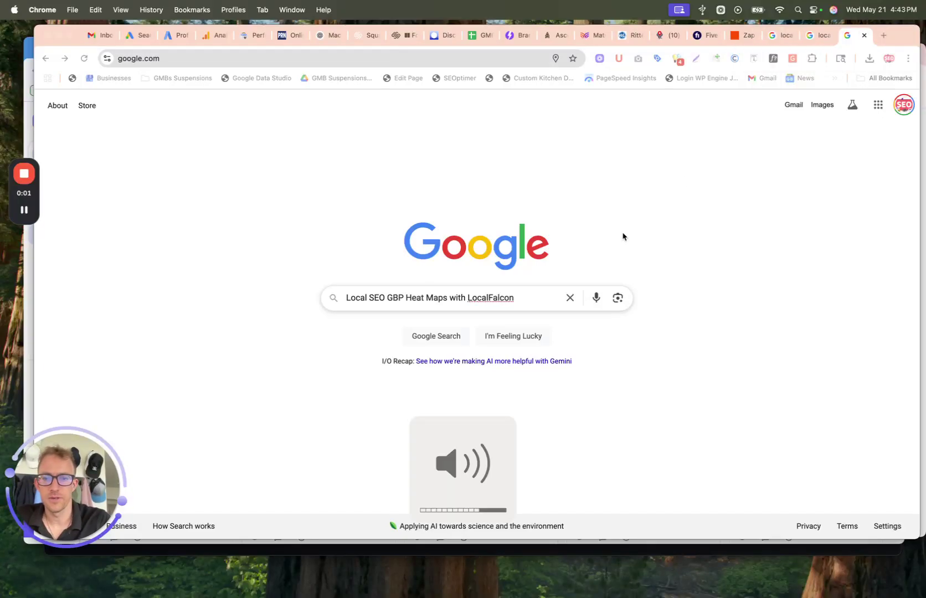
Step: Select the word GBP in the search query, then clear the selection and dismiss suggestions
double_click(395, 298)
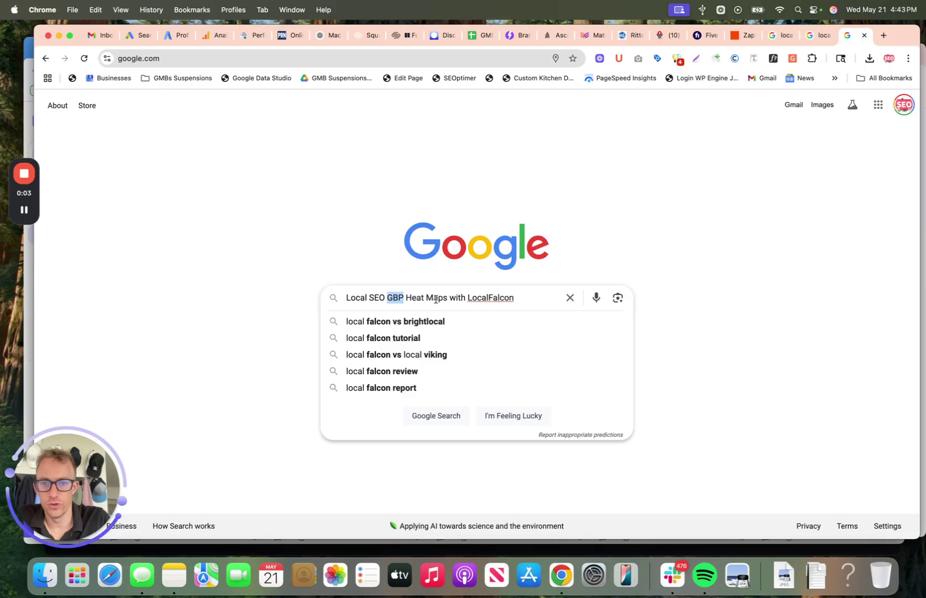
left_click(530, 297)
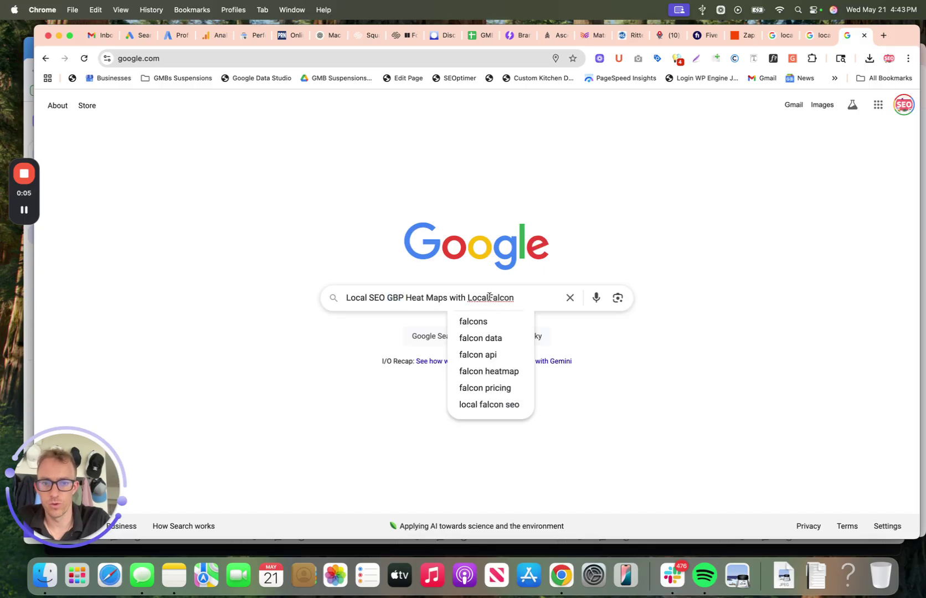
left_click(705, 233)
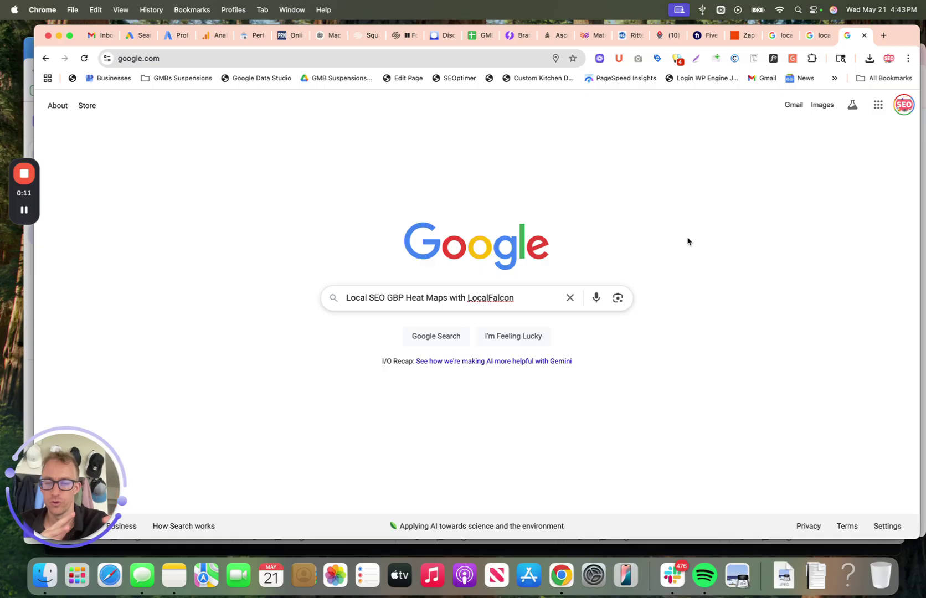
Step: Preview the Rank Tracker Tools heatmap image and Map Spam Fighting video, then return to web results
left_click(807, 45)
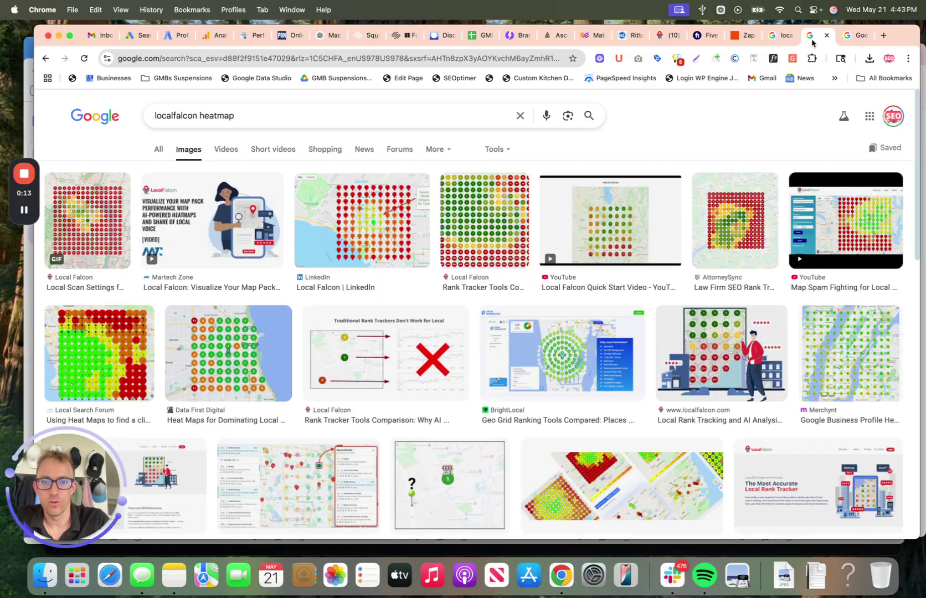
left_click(505, 224)
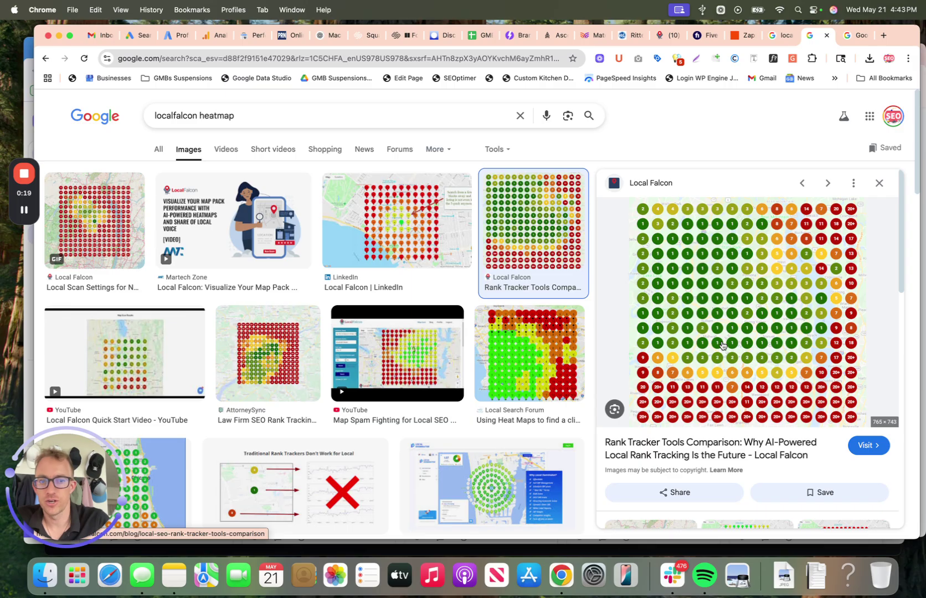
left_click(416, 343)
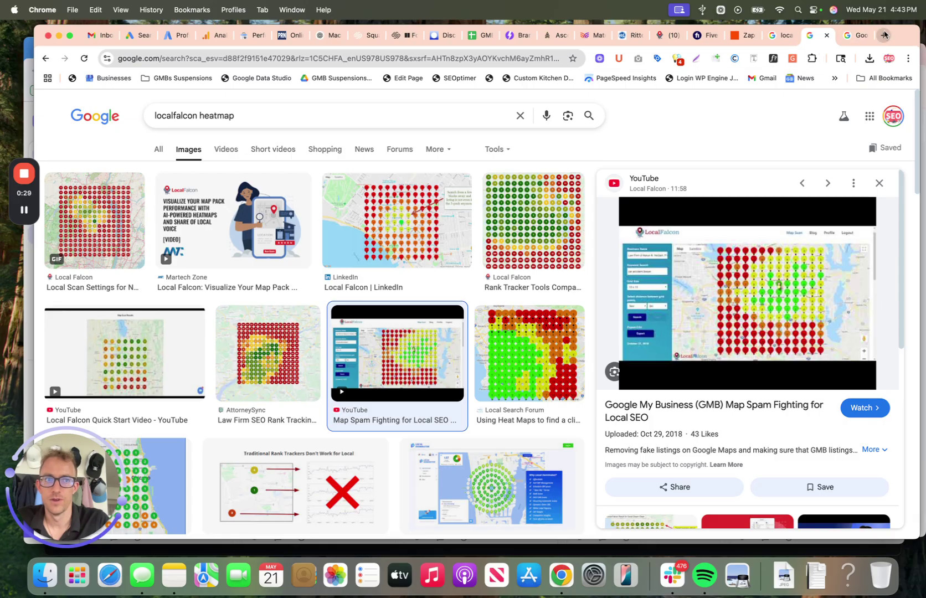
left_click(781, 35)
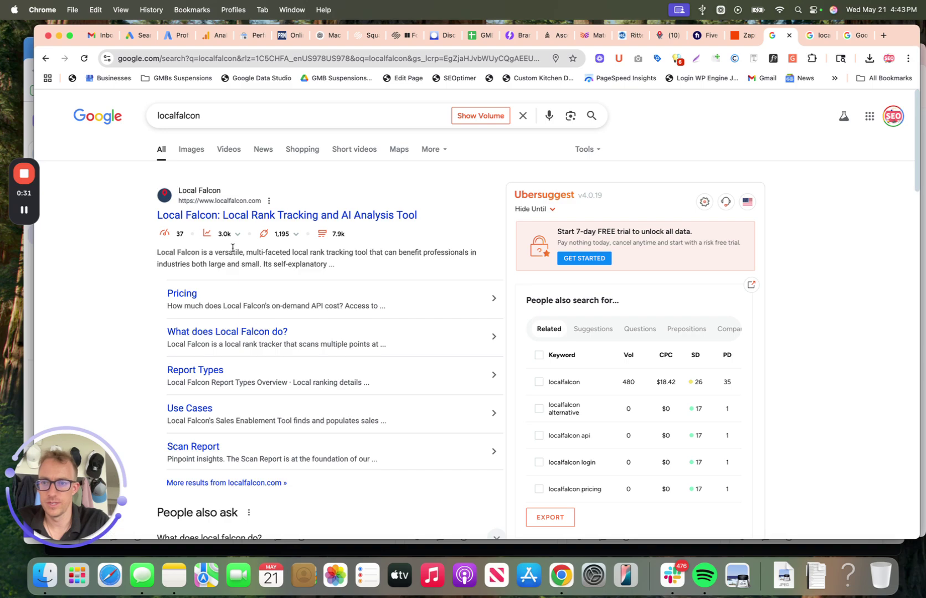
Step: Open the Local Falcon rank tracking site from the results and go to its Dashboard
left_click(225, 220)
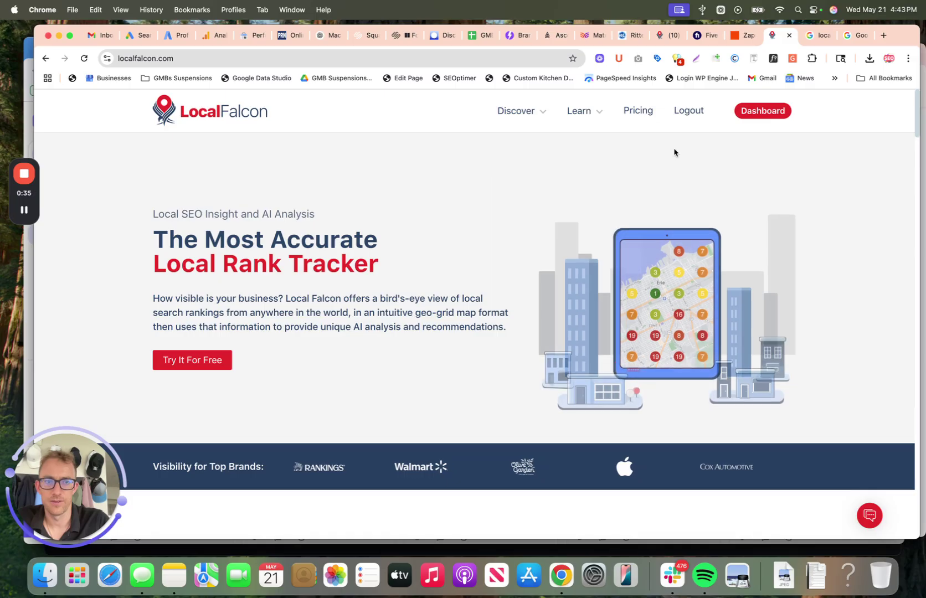
left_click(754, 111)
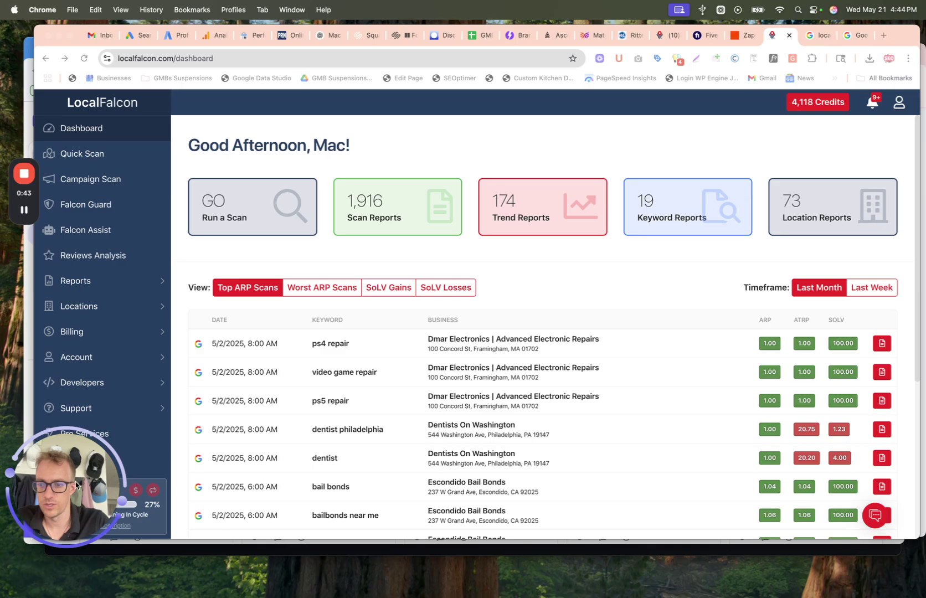
Step: Expand the Locations section of the side navigation, then return to the dashboard
left_click_drag(56, 492, 873, 480)
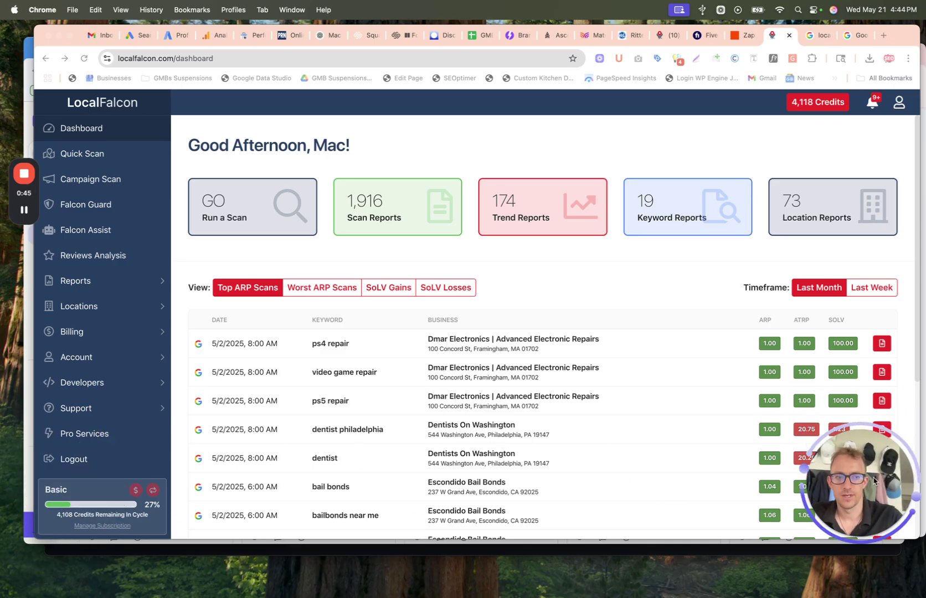
left_click(107, 304)
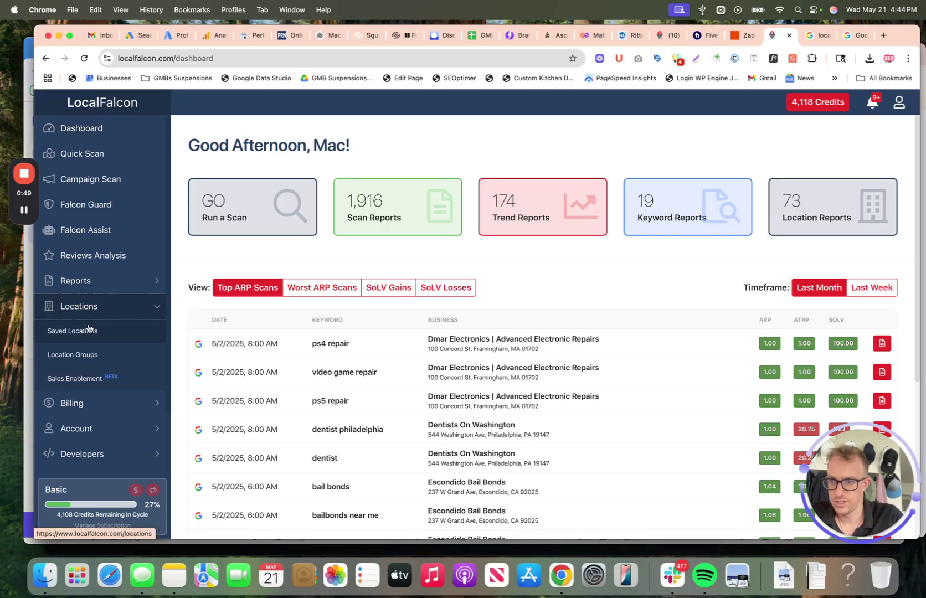
left_click(62, 127)
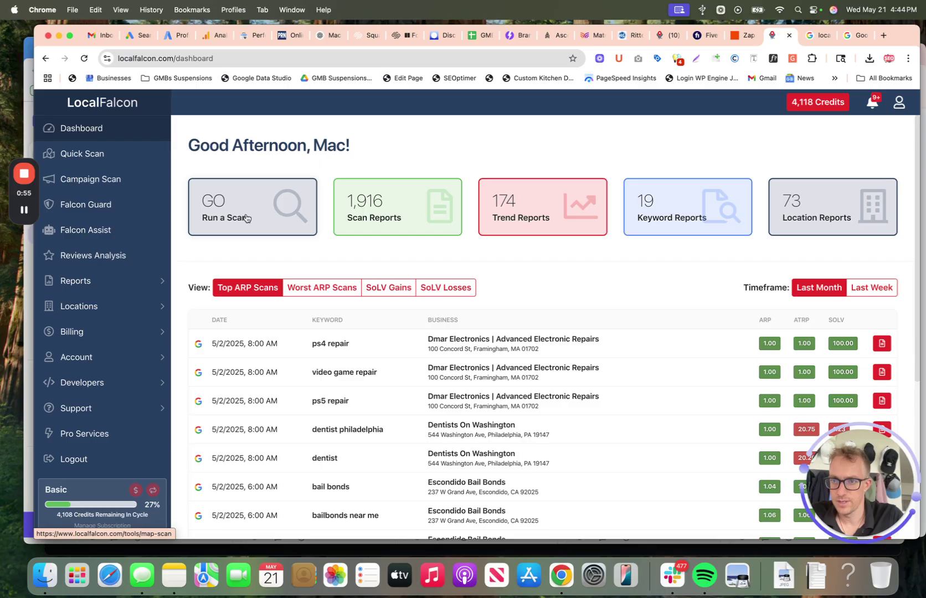
Step: Start a new map scan and bring up Import Locations from Google Account
left_click(247, 218)
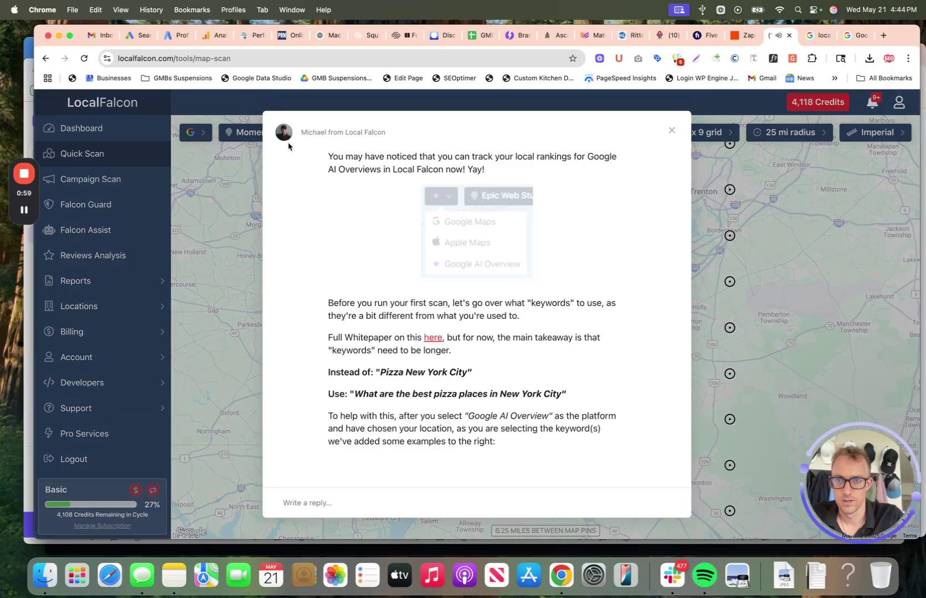
left_click(672, 130)
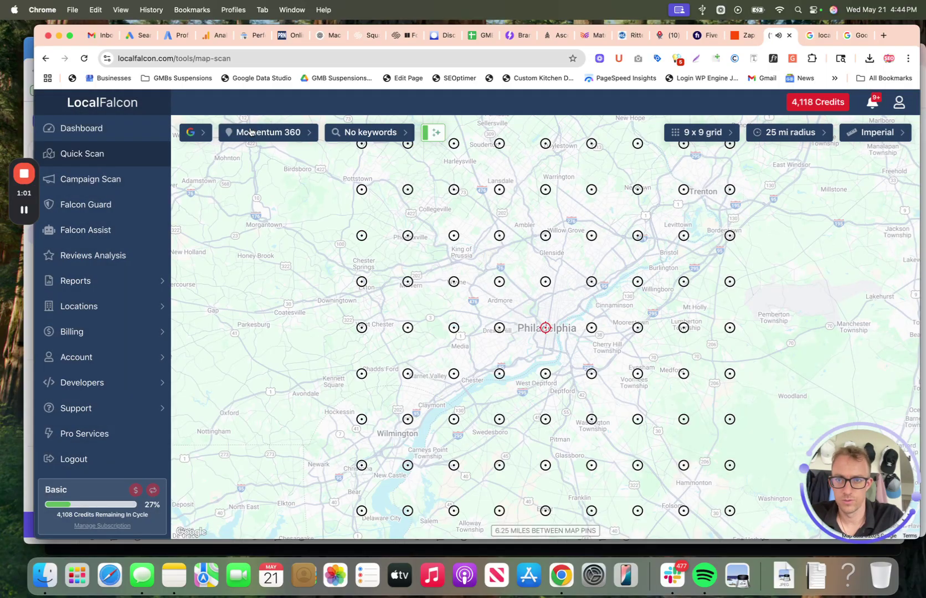
left_click(246, 136)
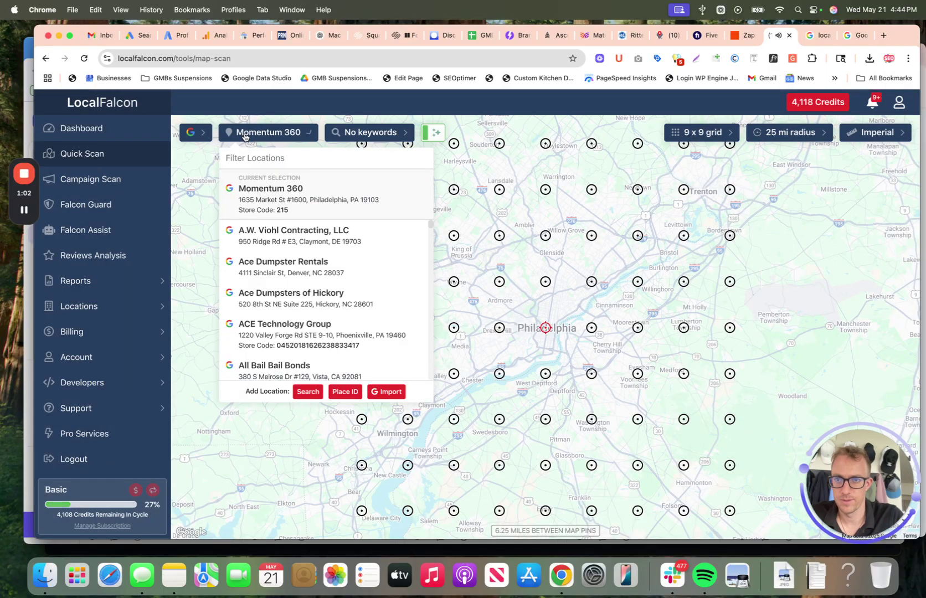
left_click(382, 392)
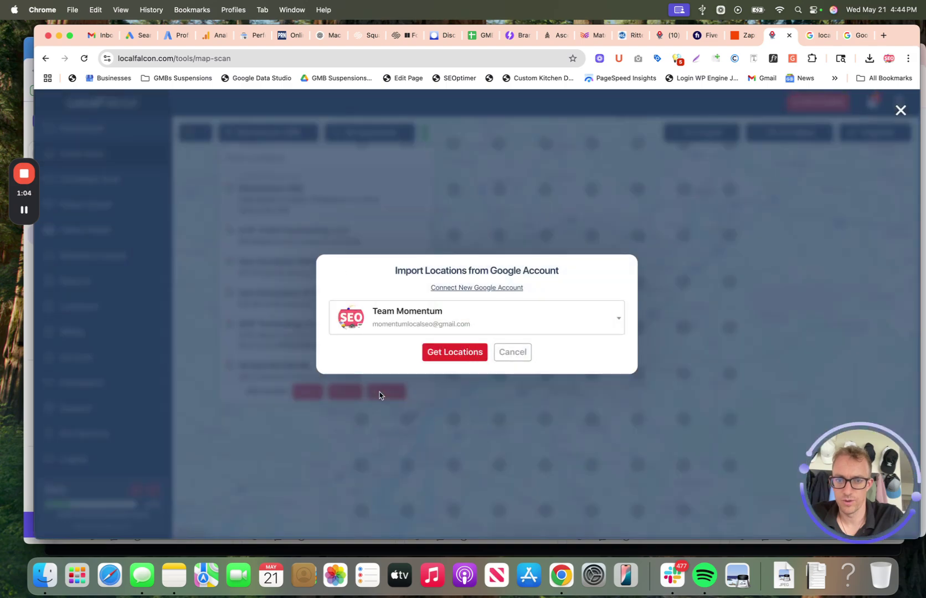
Step: Request the account's location groups and try the Bell Roofing Company group
left_click(456, 353)
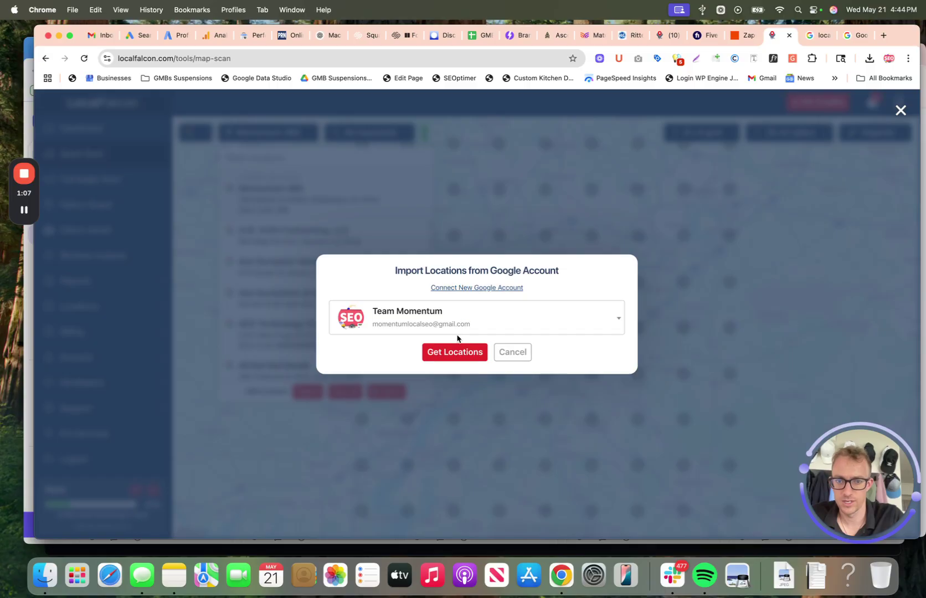
left_click(457, 351)
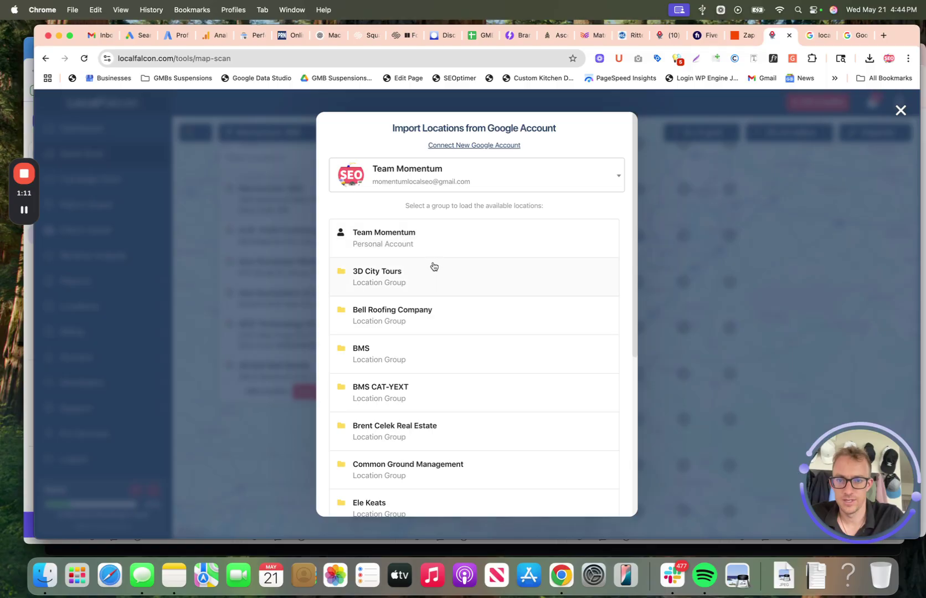
scroll(424, 313, "down", 3)
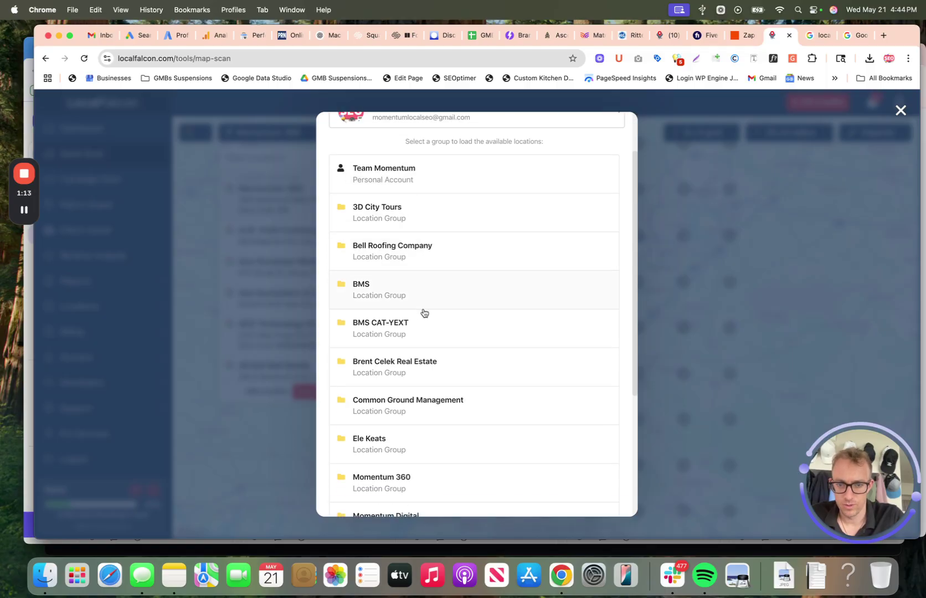
left_click(425, 259)
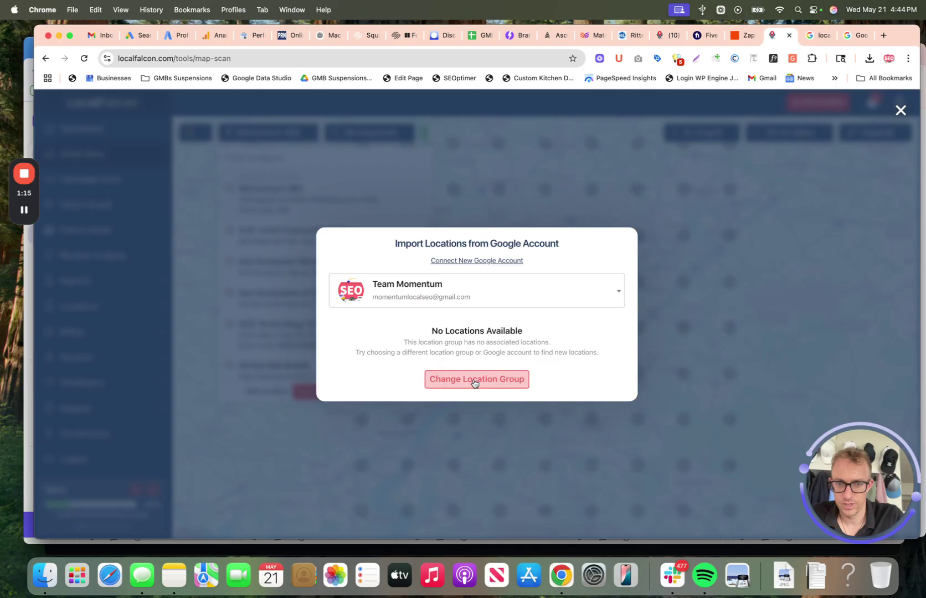
Step: Reselect the same Google account and fetch locations from its Personal Account group
left_click(480, 302)
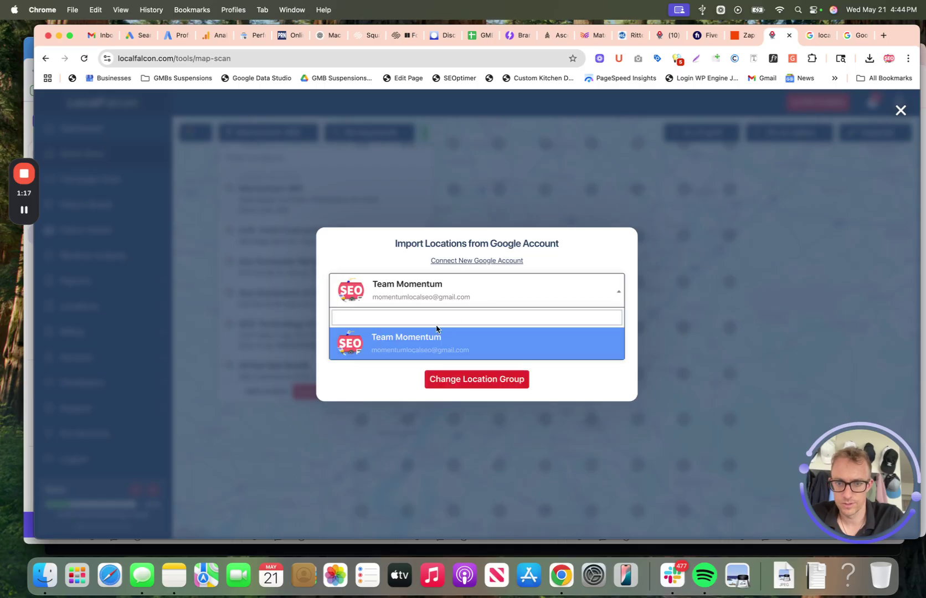
left_click(435, 305)
left_click(578, 290)
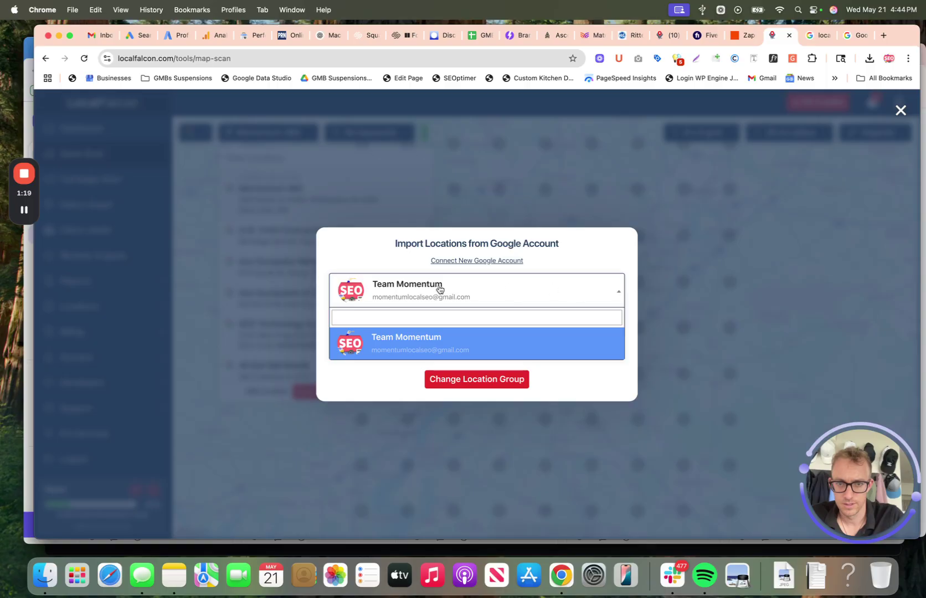
left_click(396, 339)
left_click(497, 382)
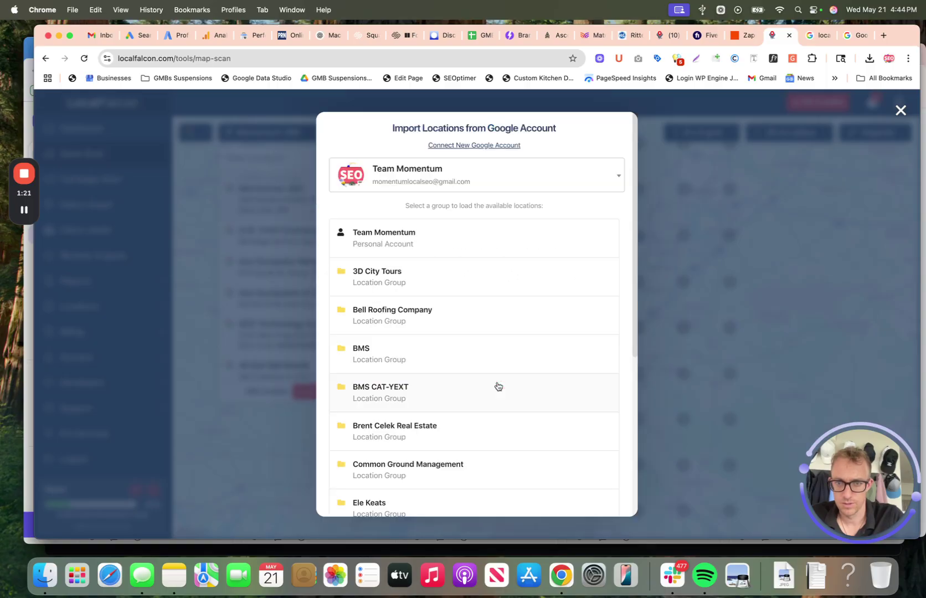
scroll(420, 249, "down", 5)
scroll(419, 248, "up", 5)
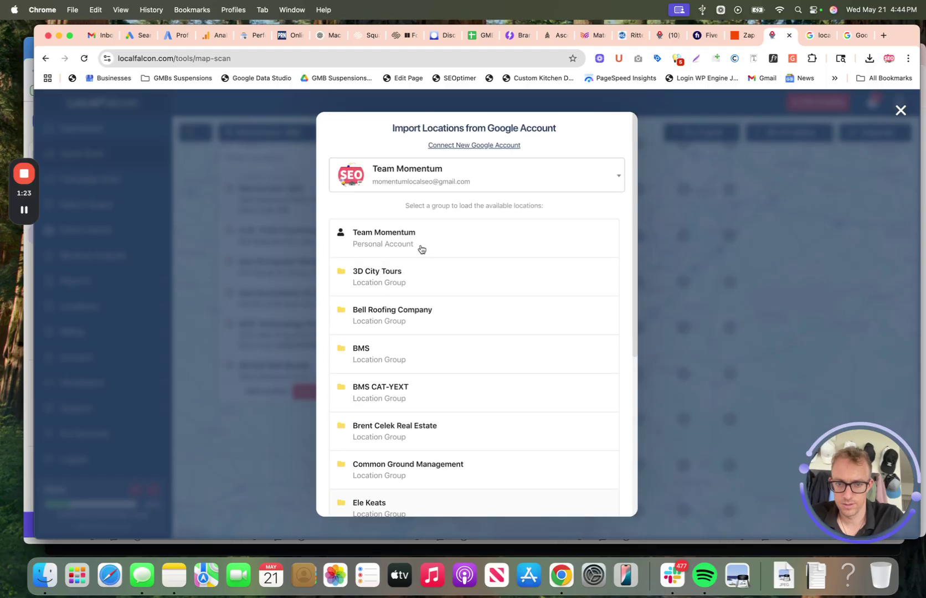
left_click(419, 247)
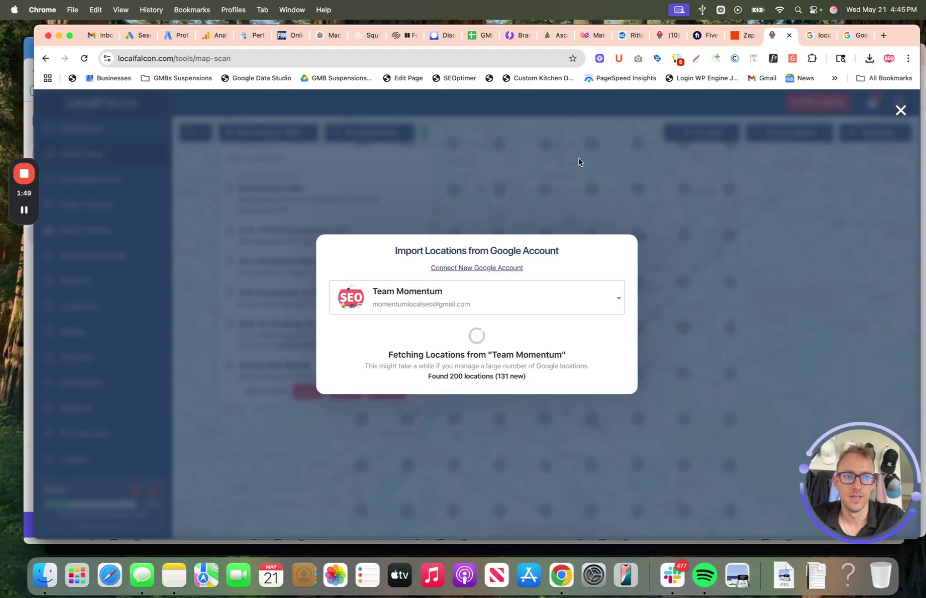
Step: On the other tab's dashboard, open the ps4 repair scan report for Dmar Electronics
left_click(658, 35)
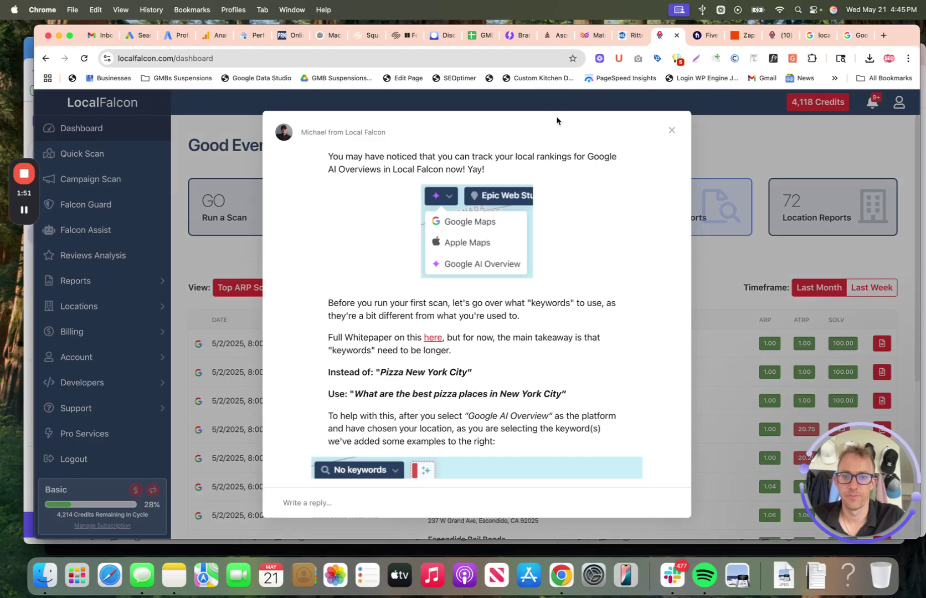
left_click(672, 130)
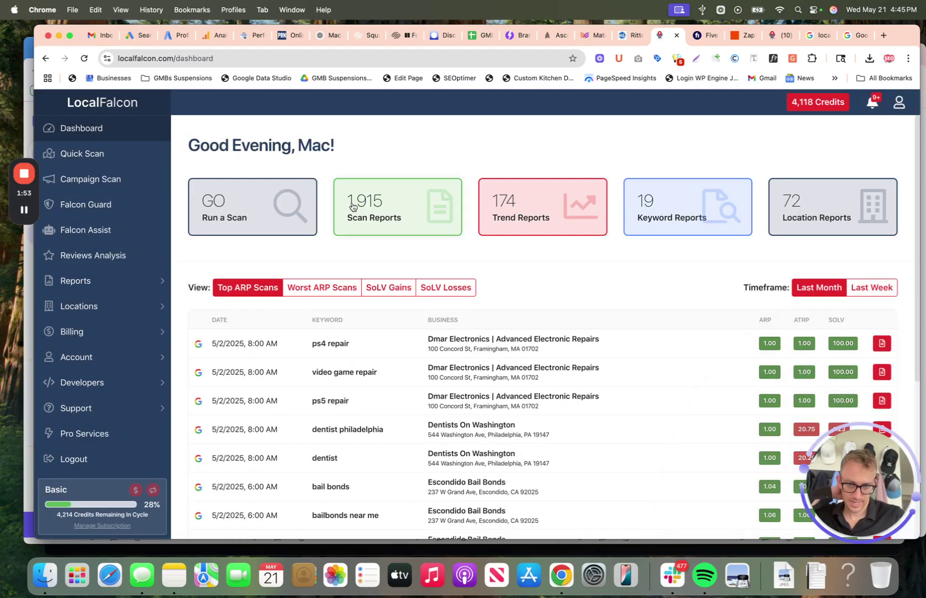
scroll(816, 304, "down", 3)
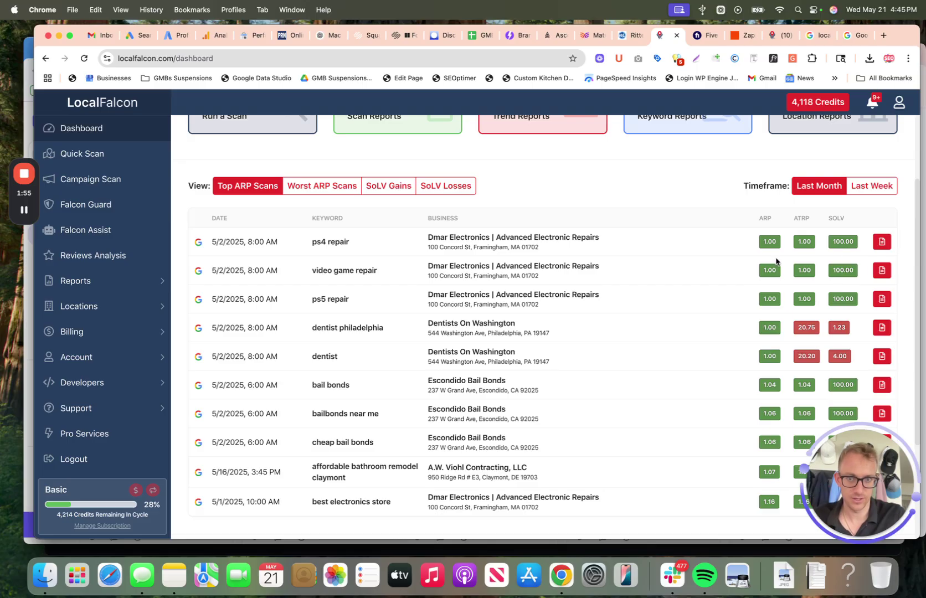
left_click_drag(365, 246, 358, 239)
left_click(353, 245)
triple_click(452, 236)
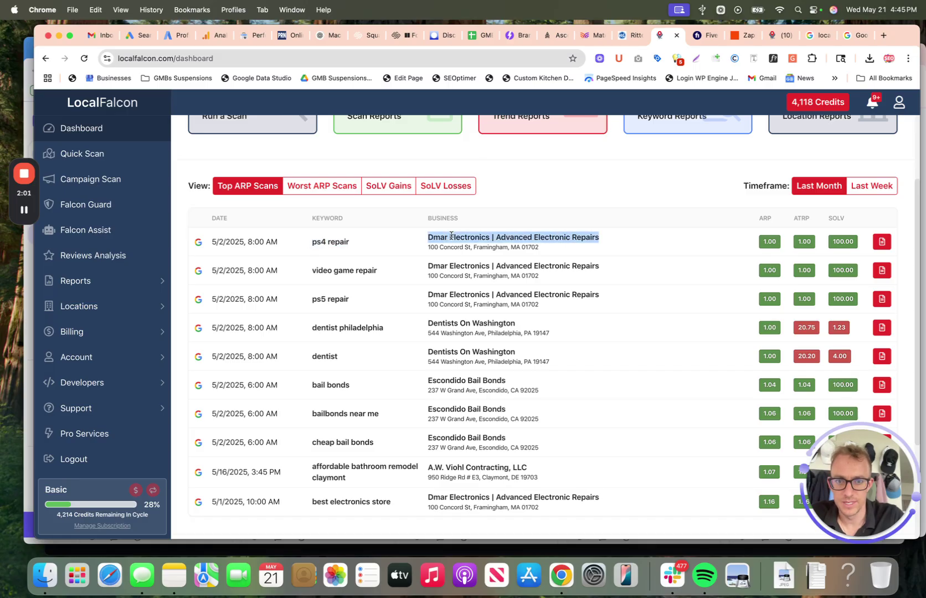
left_click(881, 242)
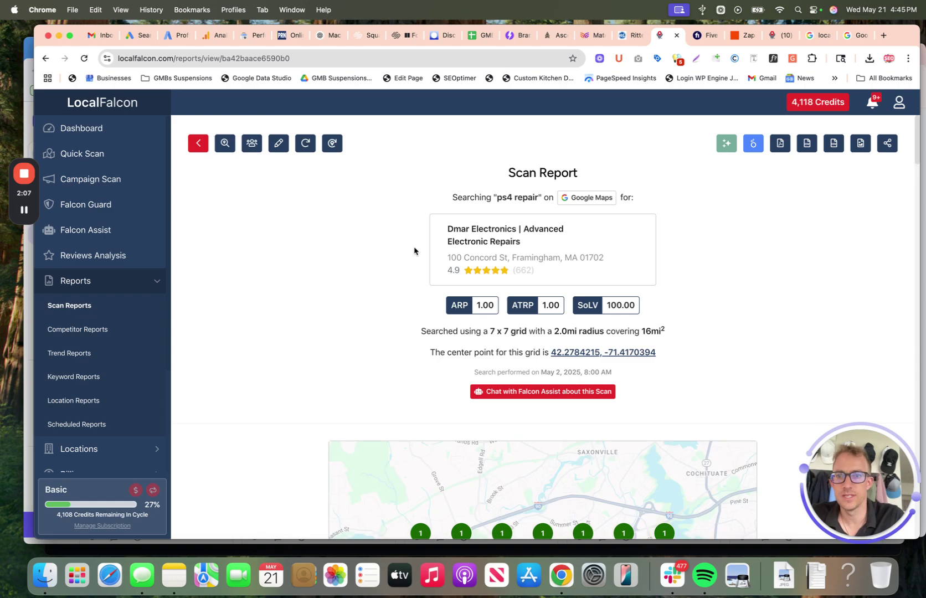
scroll(302, 255, "down", 5)
scroll(302, 254, "down", 2)
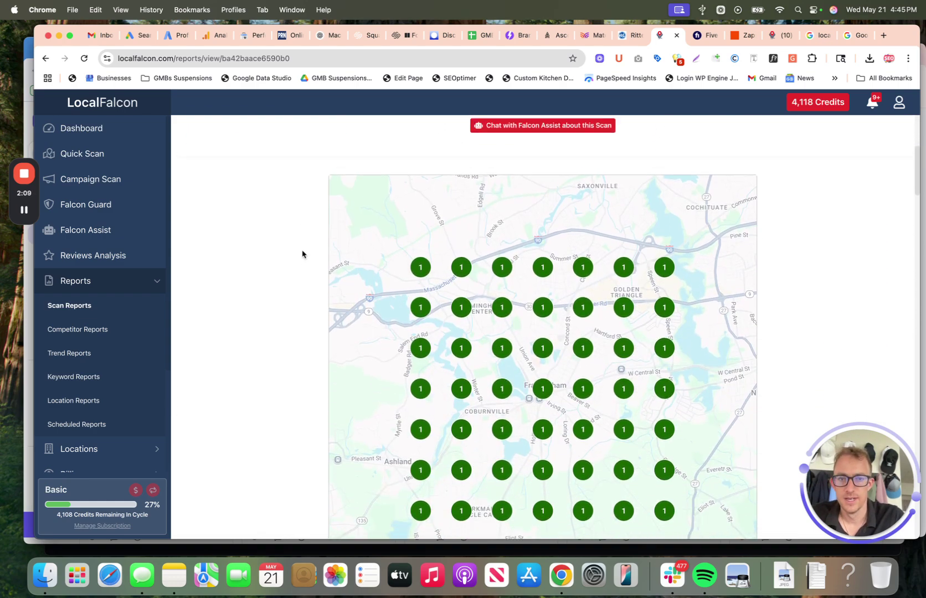
scroll(303, 252, "up", 3)
left_click_drag(488, 150, 596, 150)
scroll(596, 149, "up", 3)
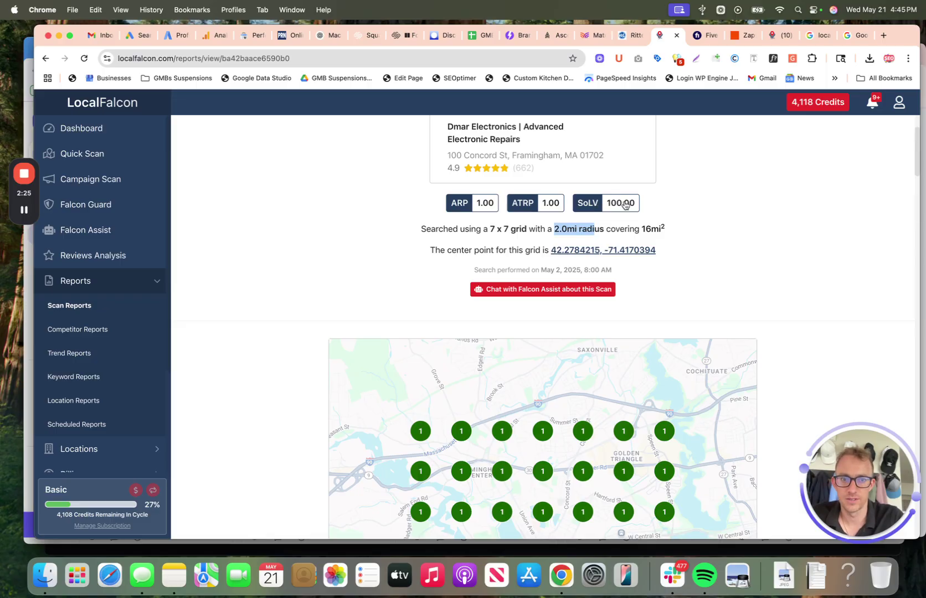
scroll(692, 206, "down", 3)
scroll(540, 331, "down", 3)
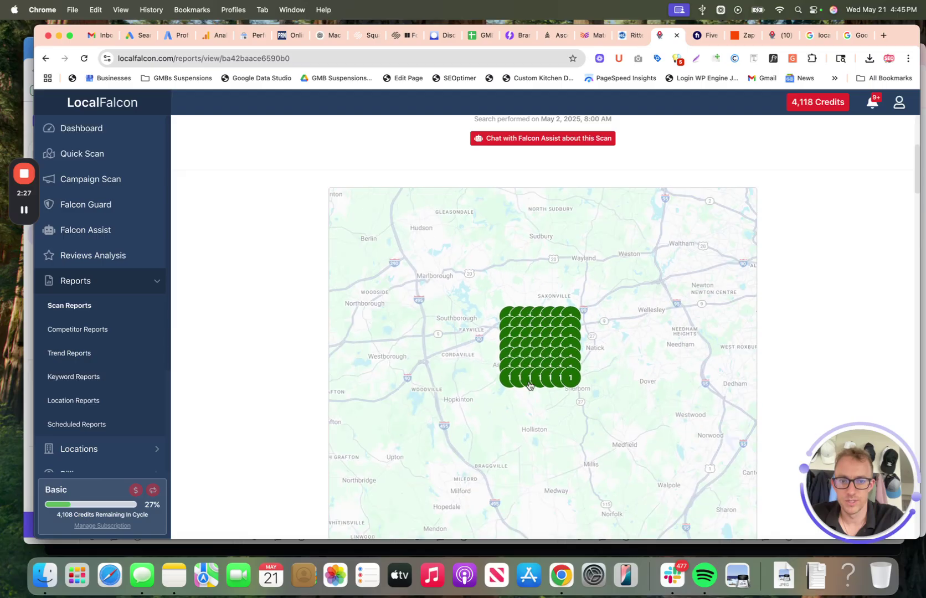
scroll(532, 376, "up", 3)
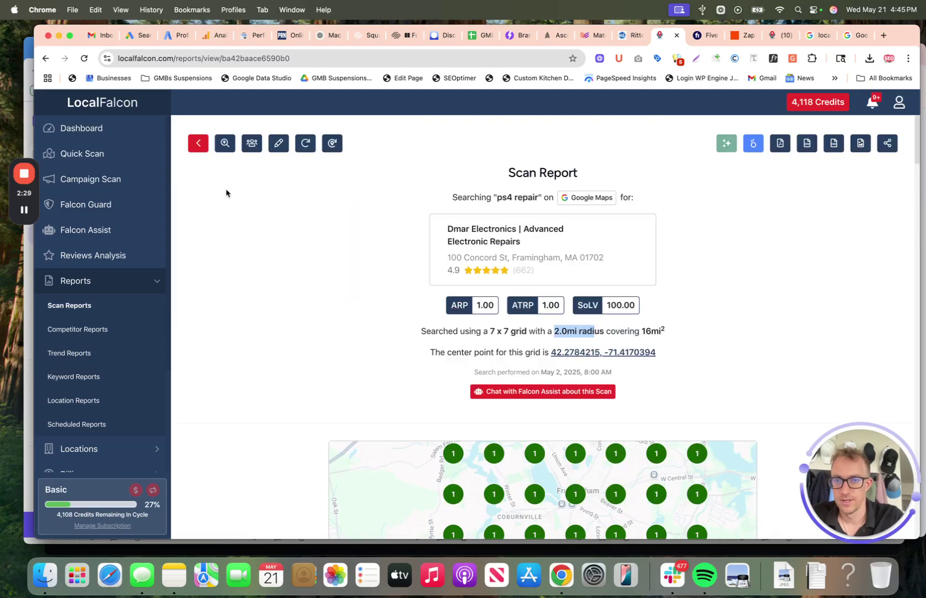
scroll(228, 194, "up", 5)
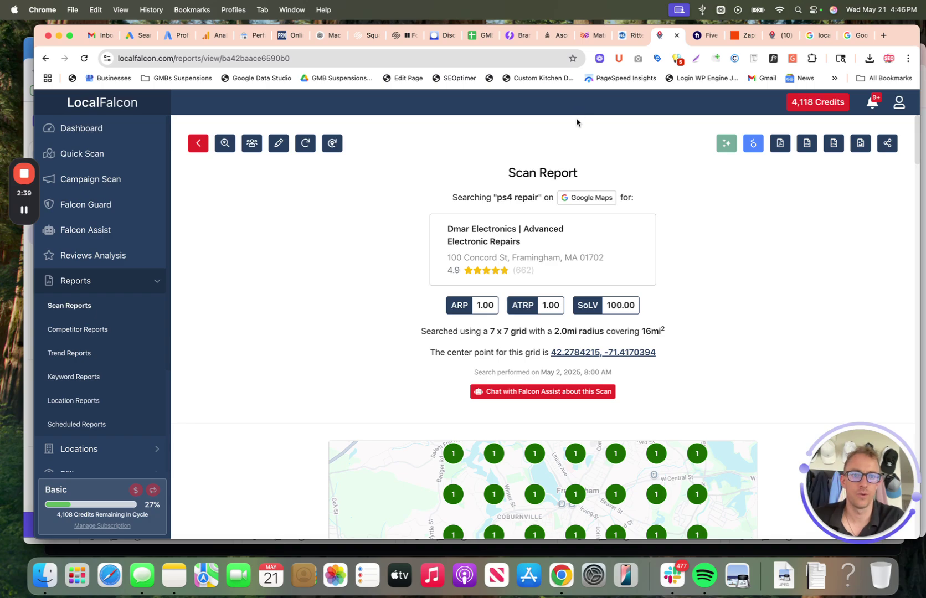
Step: Reveal the ps4 repair scan's AI analysis and read its summary paragraph
left_click(726, 145)
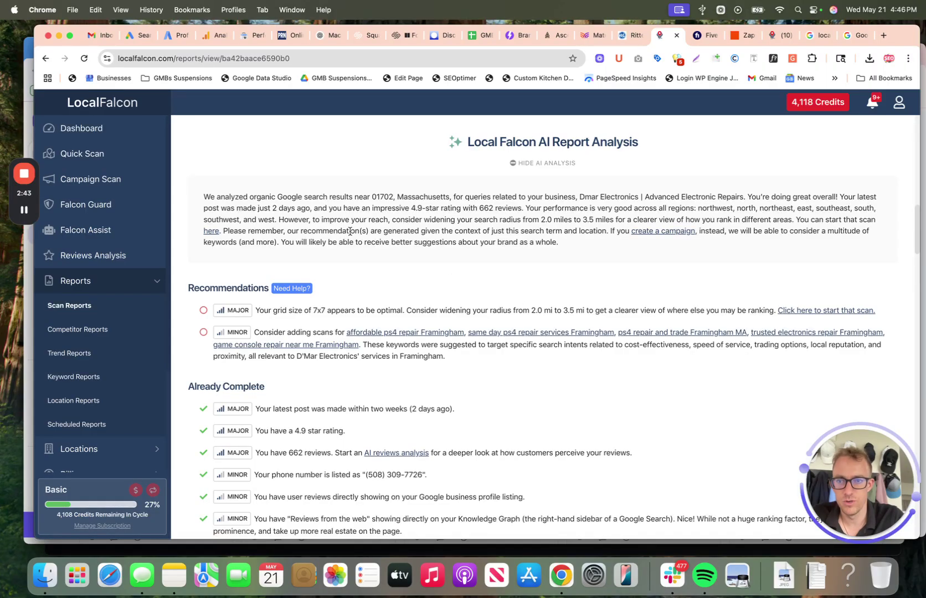
triple_click(349, 231)
left_click(495, 208)
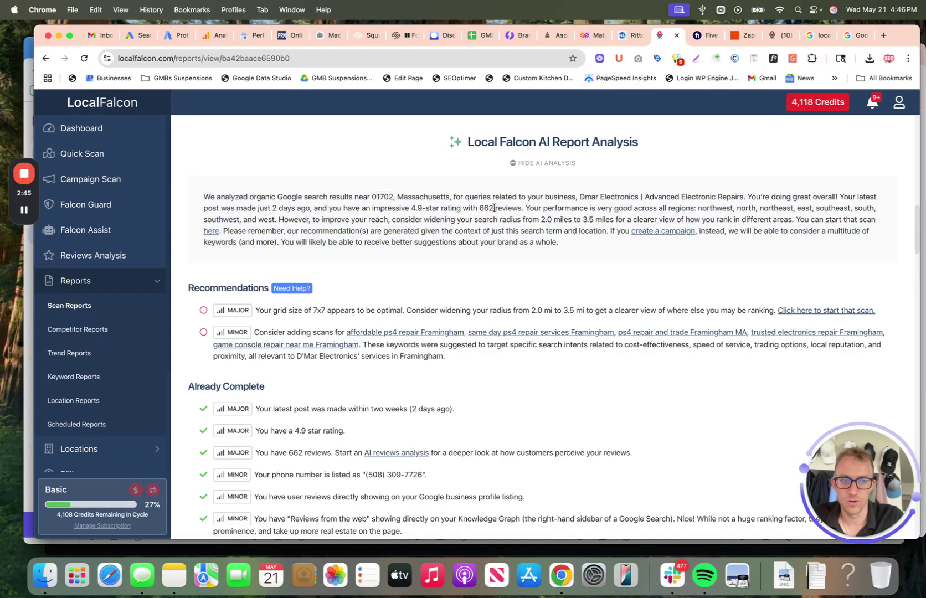
scroll(494, 207, "down", 2)
scroll(494, 208, "down", 2)
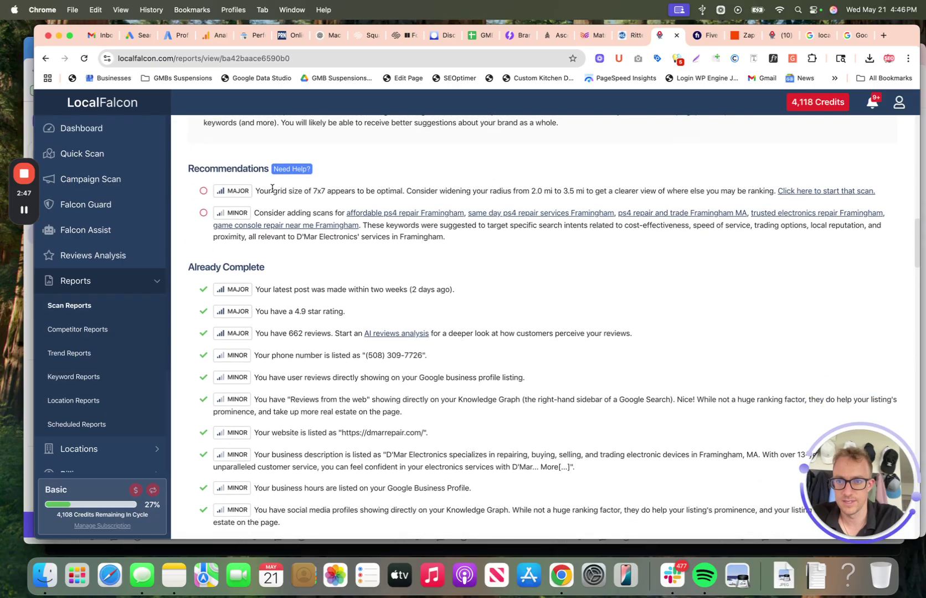
Step: Review the Recommendations, including widening the radius, and the competitor rankings table
left_click_drag(189, 168, 269, 169)
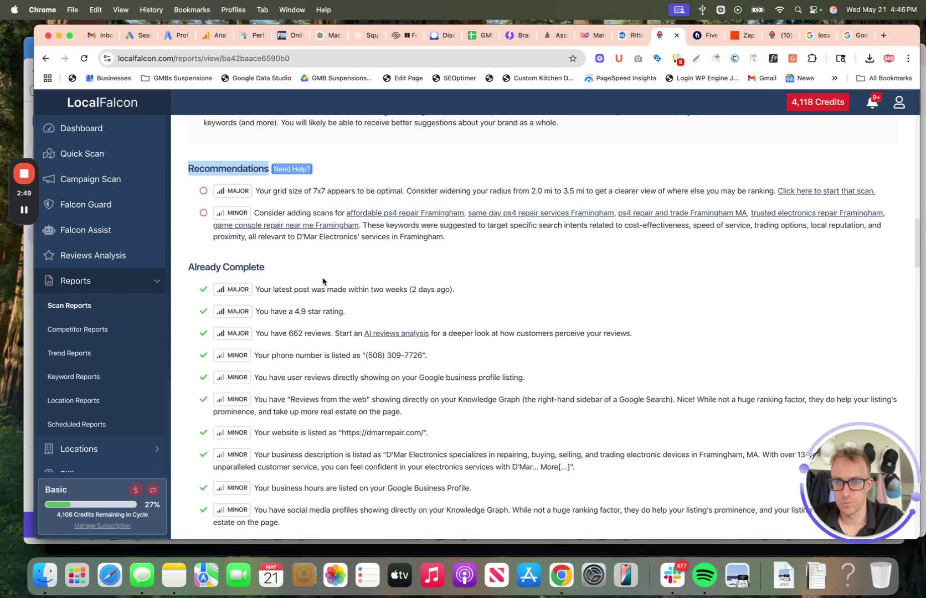
triple_click(424, 189)
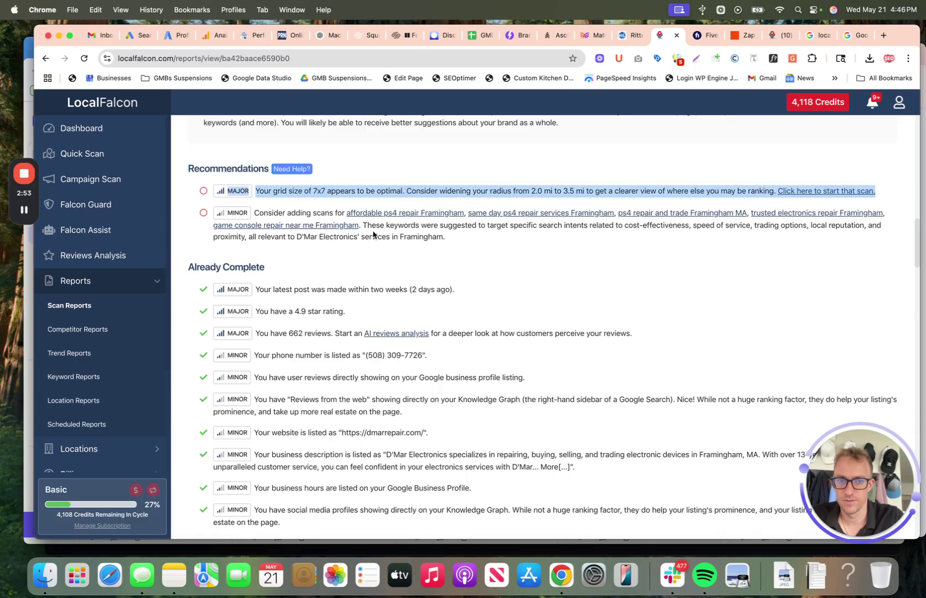
scroll(268, 279, "down", 2)
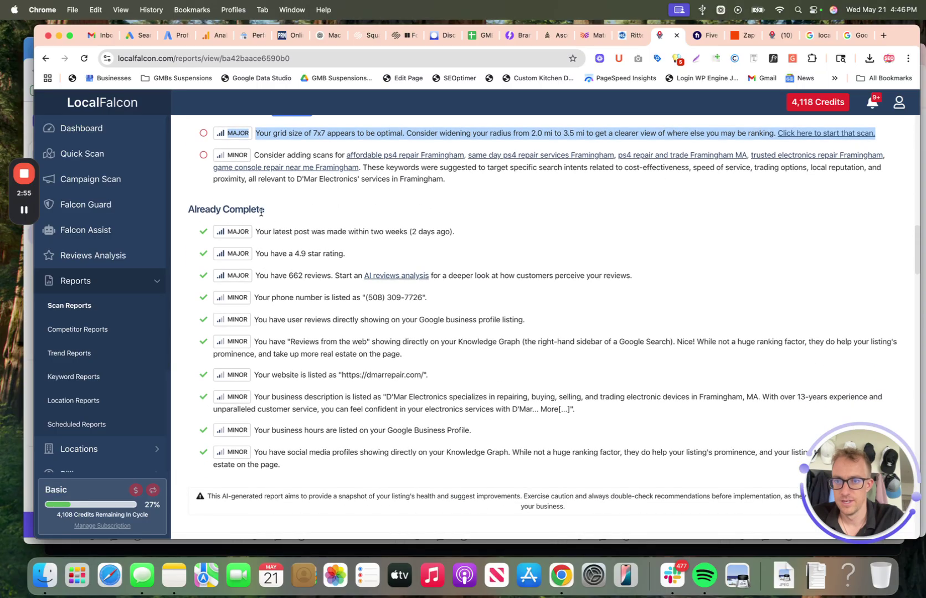
left_click(273, 213)
scroll(274, 214, "down", 2)
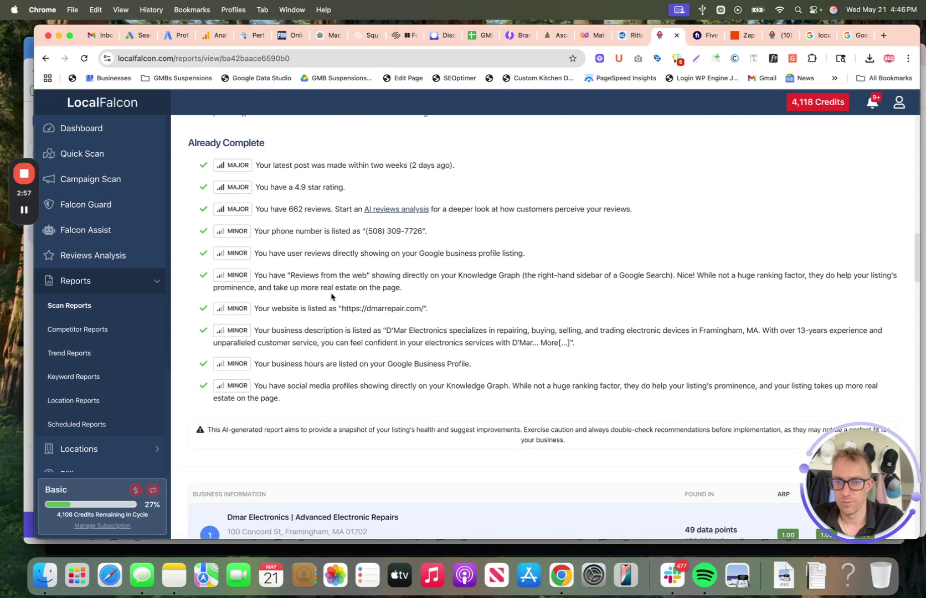
scroll(326, 251, "down", 12)
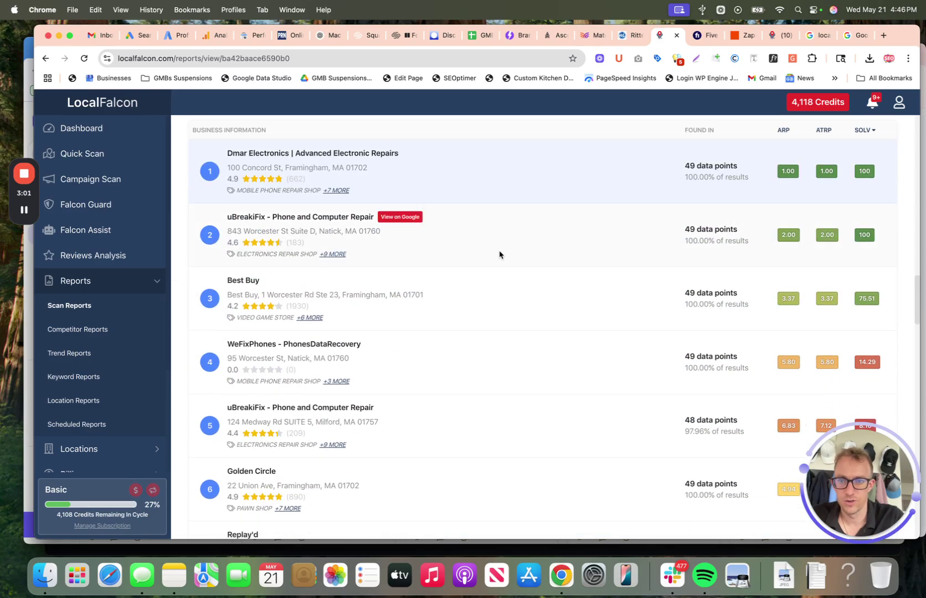
scroll(436, 364, "down", 6)
scroll(436, 363, "up", 20)
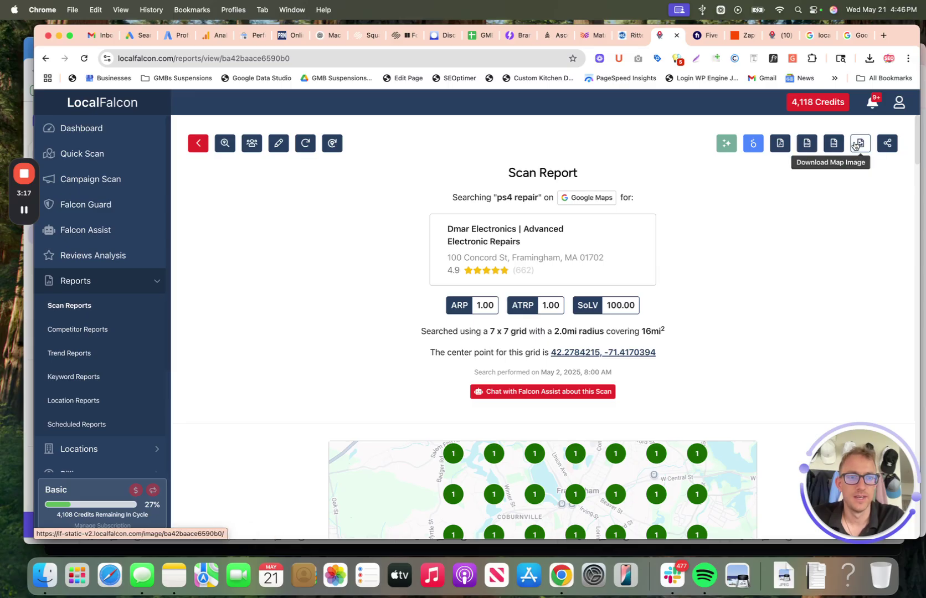
left_click(887, 143)
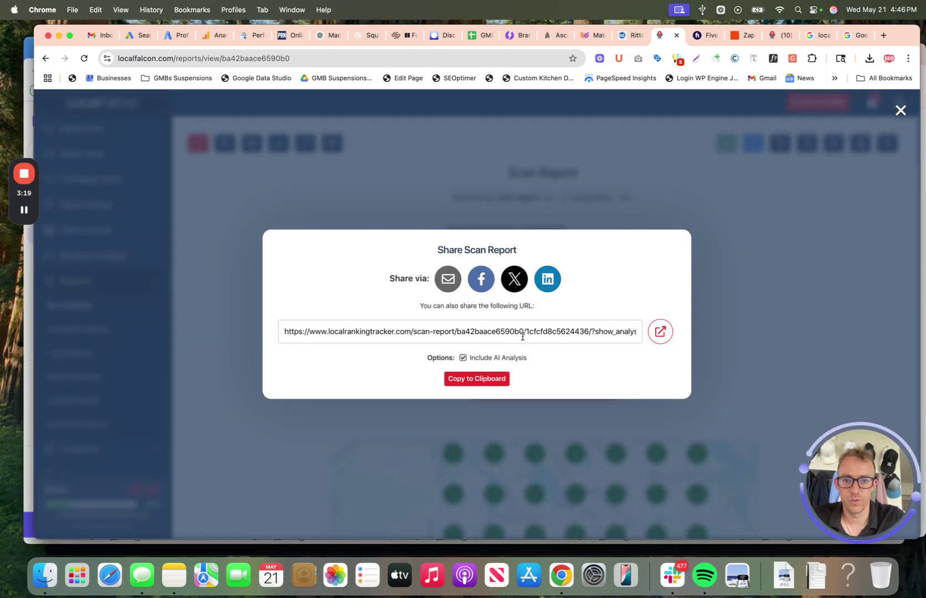
left_click(471, 379)
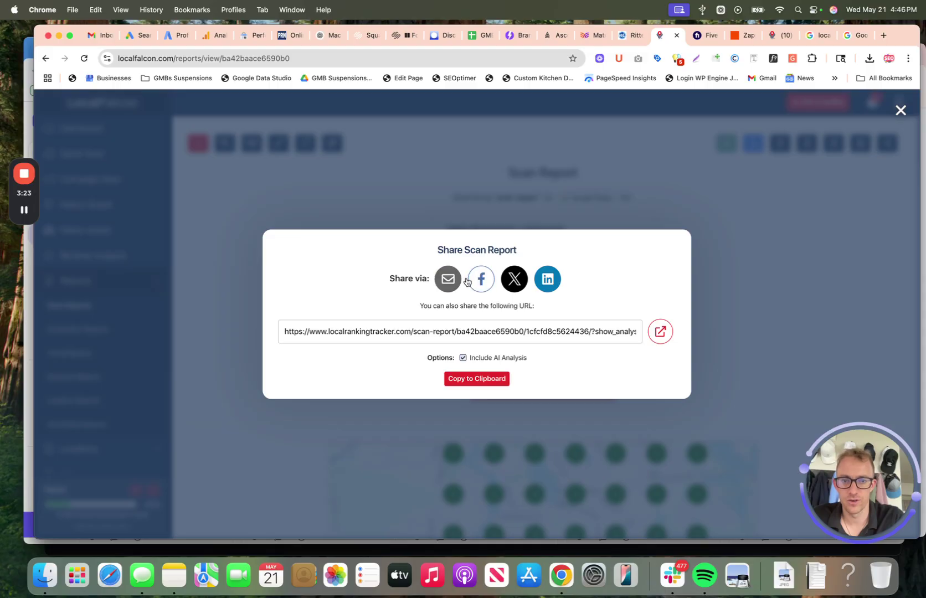
left_click(657, 186)
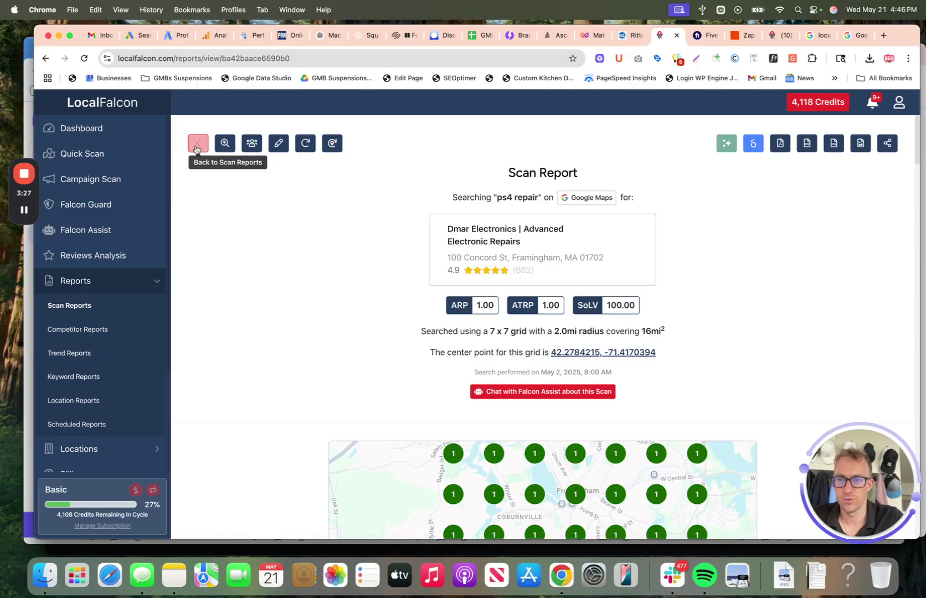
Step: Go back to the 1,916 scan reports and locate the virtual tour services philadelphia scan
left_click(198, 143)
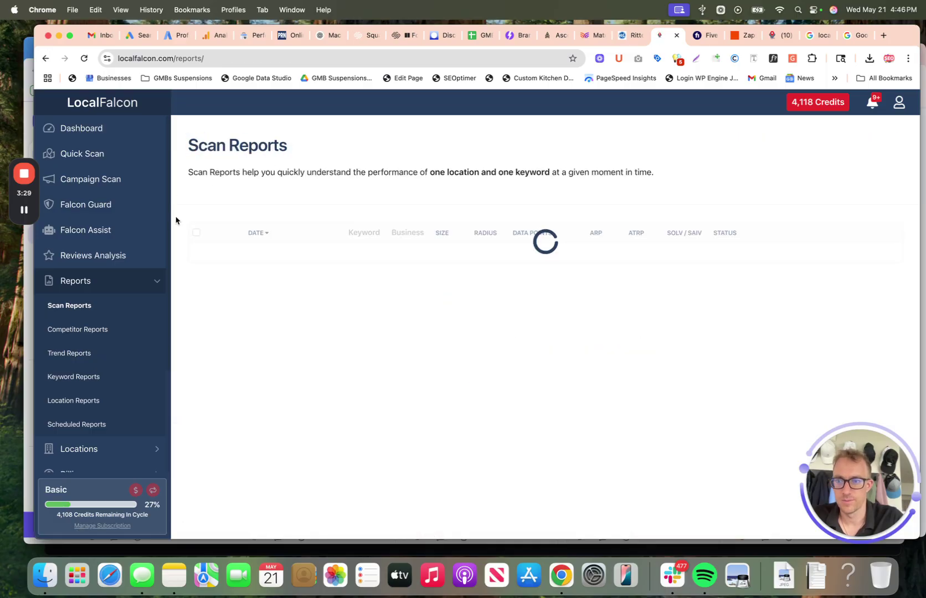
scroll(504, 309, "down", 10)
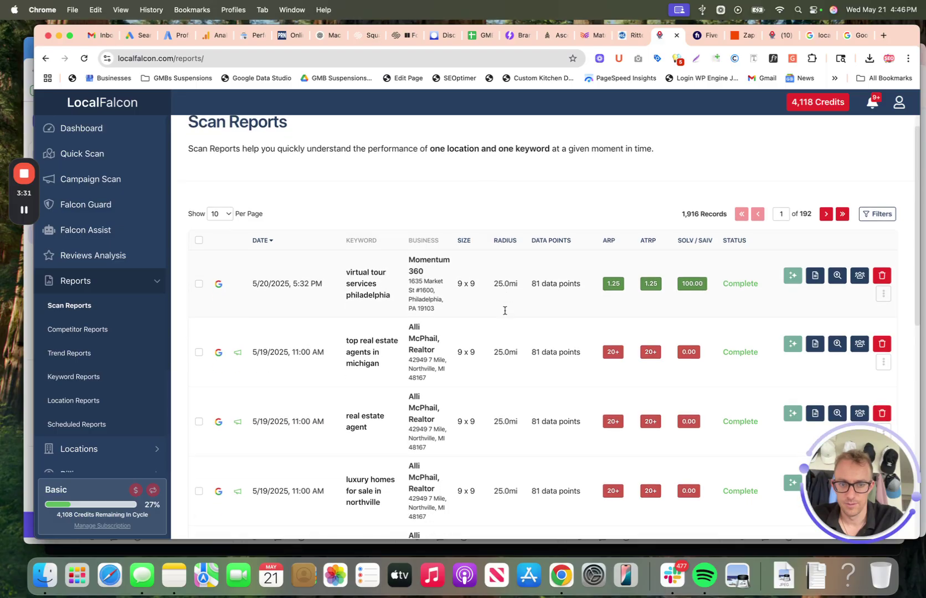
scroll(504, 311, "up", 10)
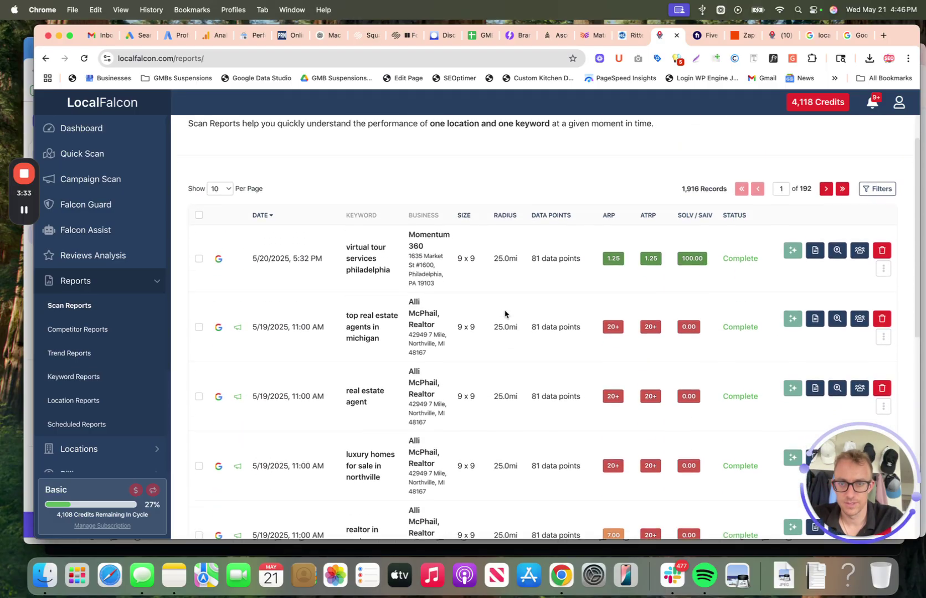
left_click_drag(394, 299, 350, 282)
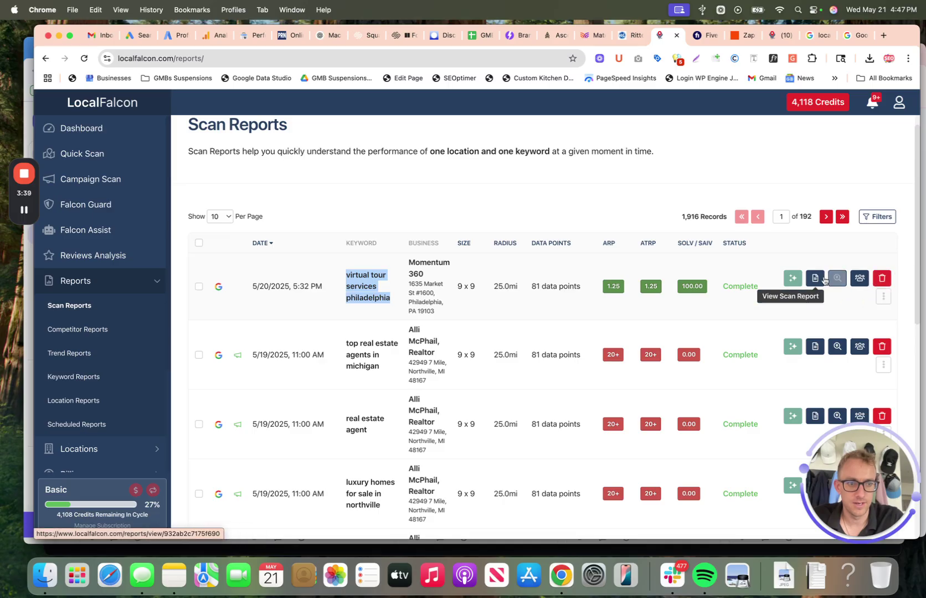
Step: Open Momentum 360's virtual tour services philadelphia report and scroll through its grid and analysis
left_click(816, 281)
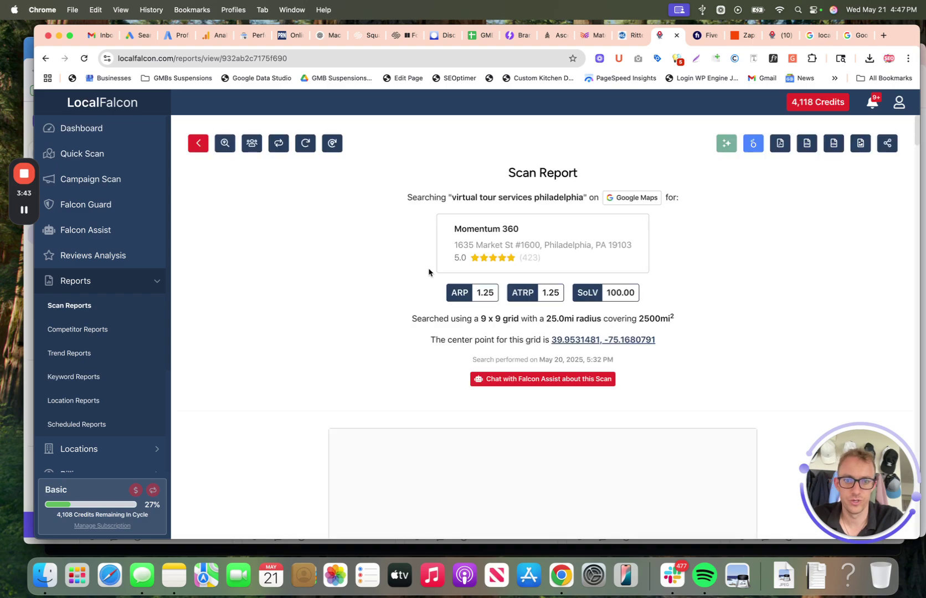
scroll(430, 269, "down", 5)
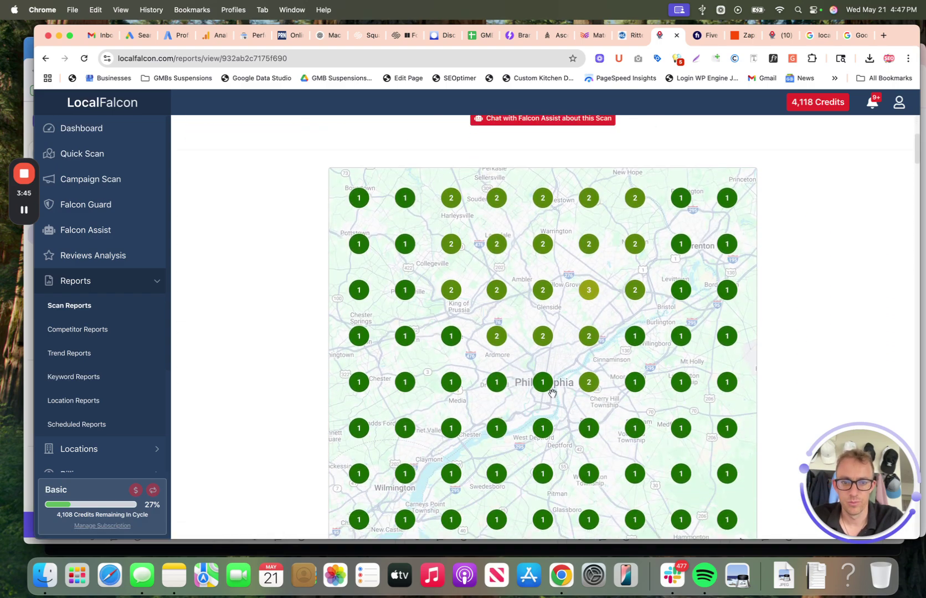
scroll(841, 255, "up", 5)
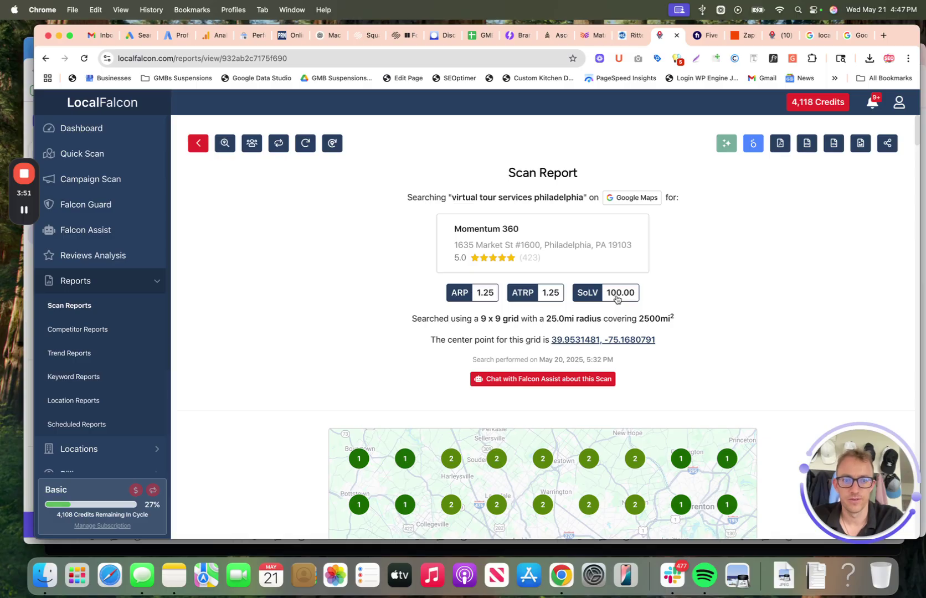
scroll(727, 144, "down", 1)
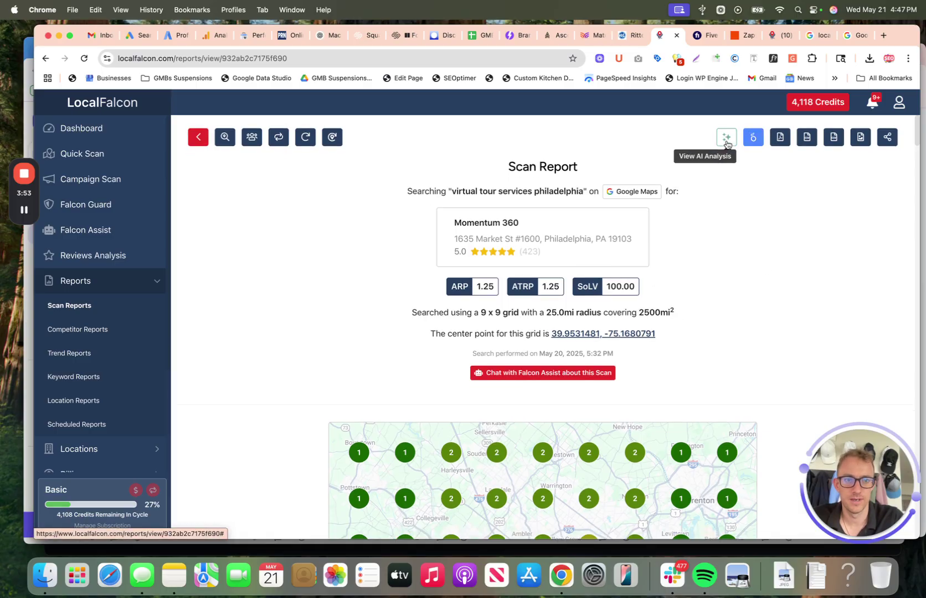
left_click(726, 141)
triple_click(375, 217)
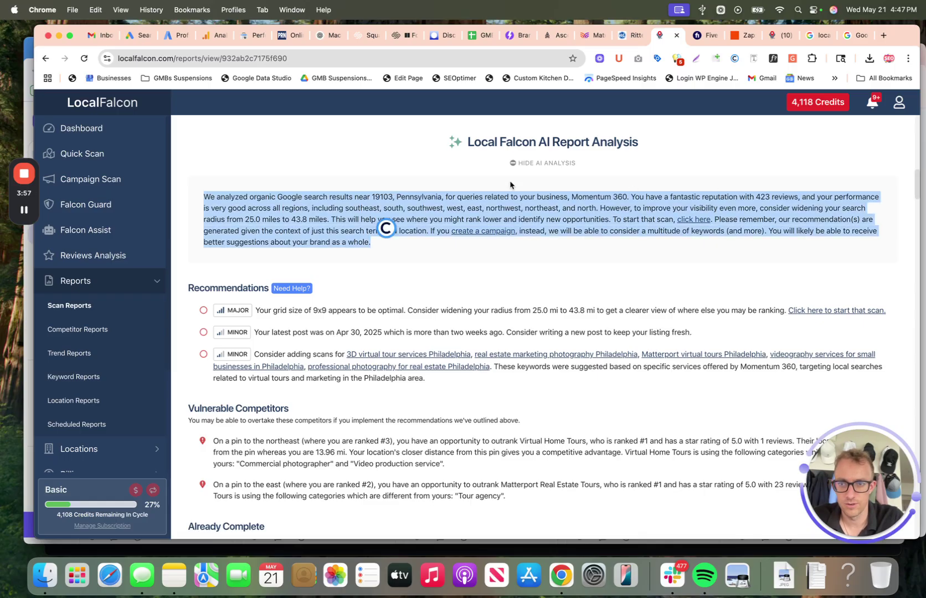
left_click(534, 214)
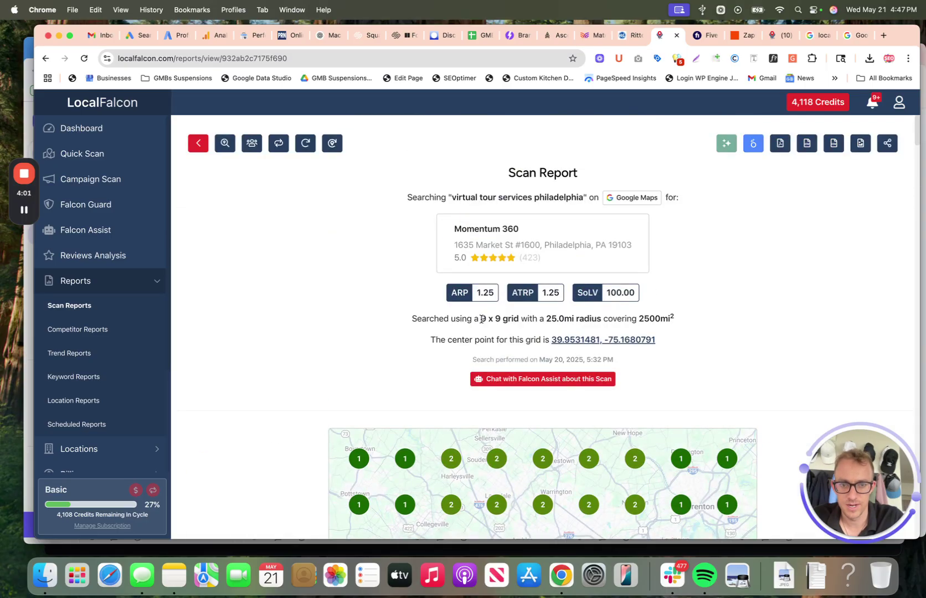
left_click_drag(482, 319, 599, 319)
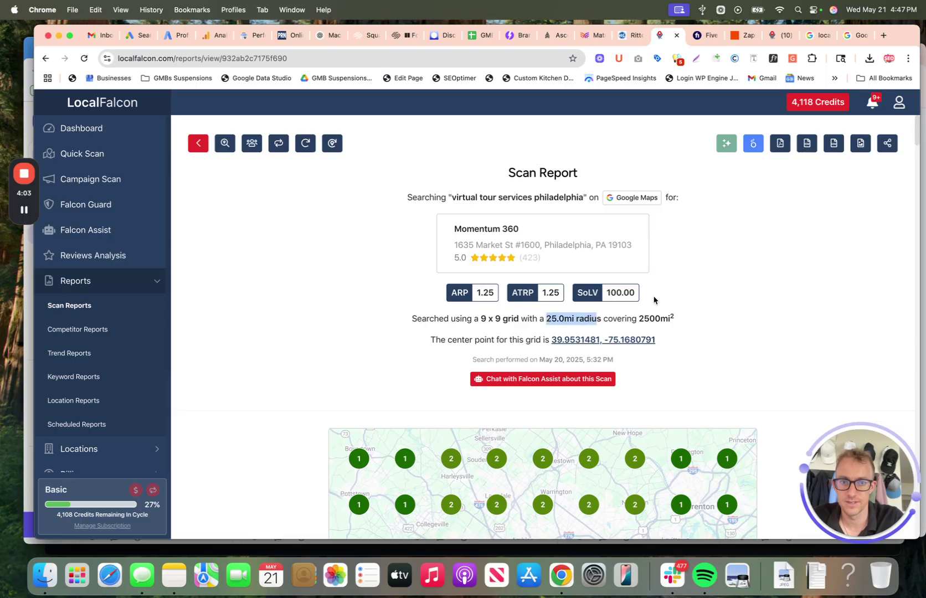
left_click(768, 283)
scroll(769, 282, "down", 10)
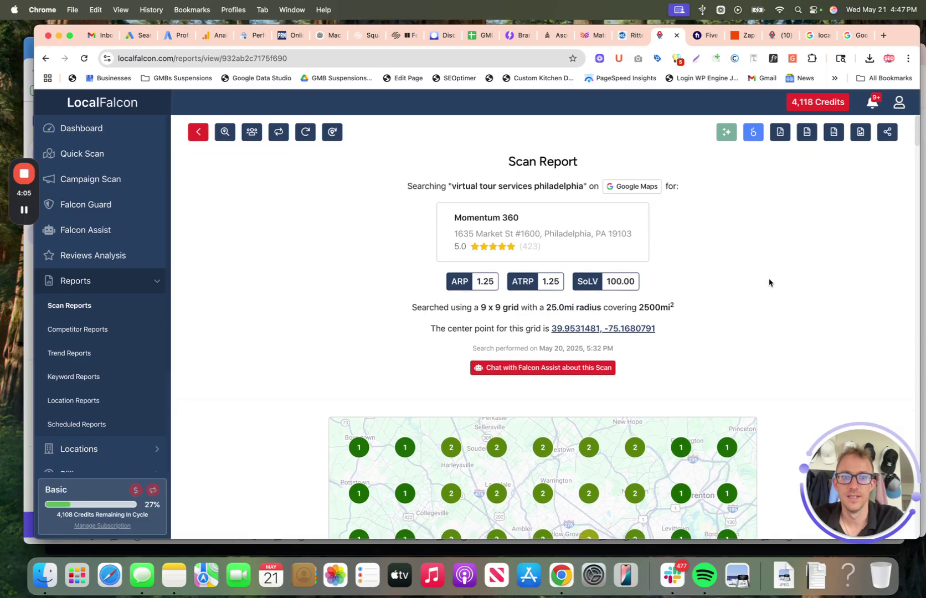
scroll(510, 457, "down", 10)
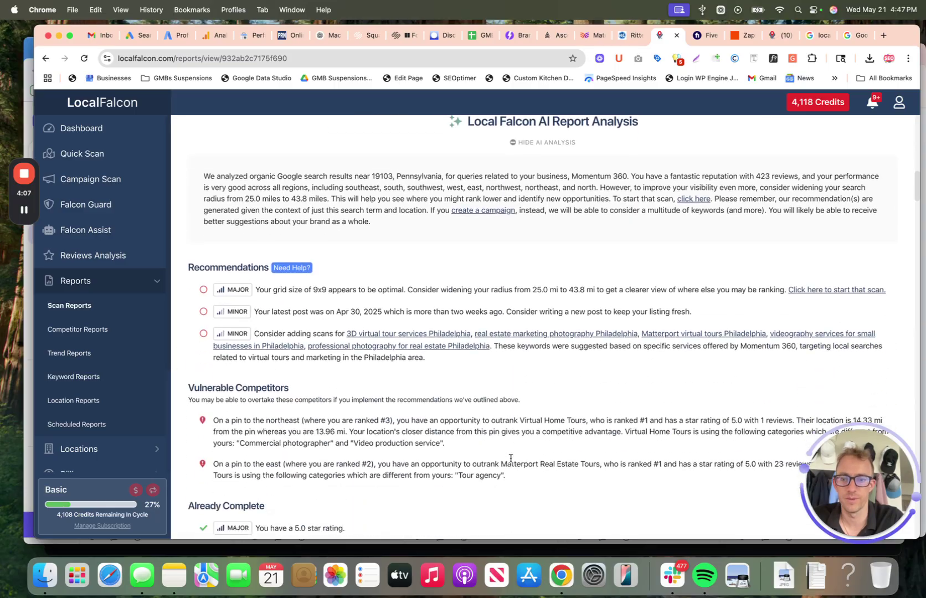
scroll(308, 302, "down", 1)
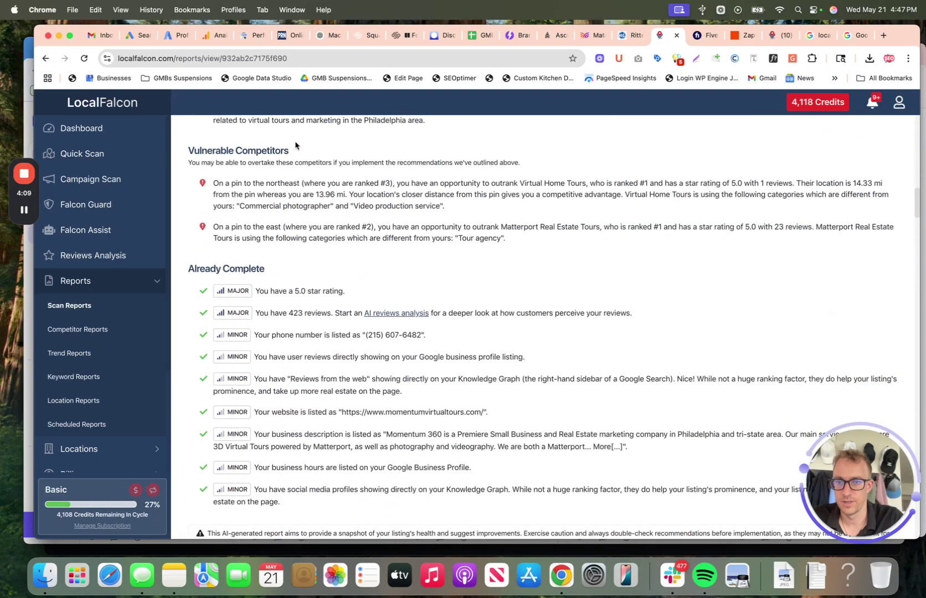
scroll(311, 217, "down", 1)
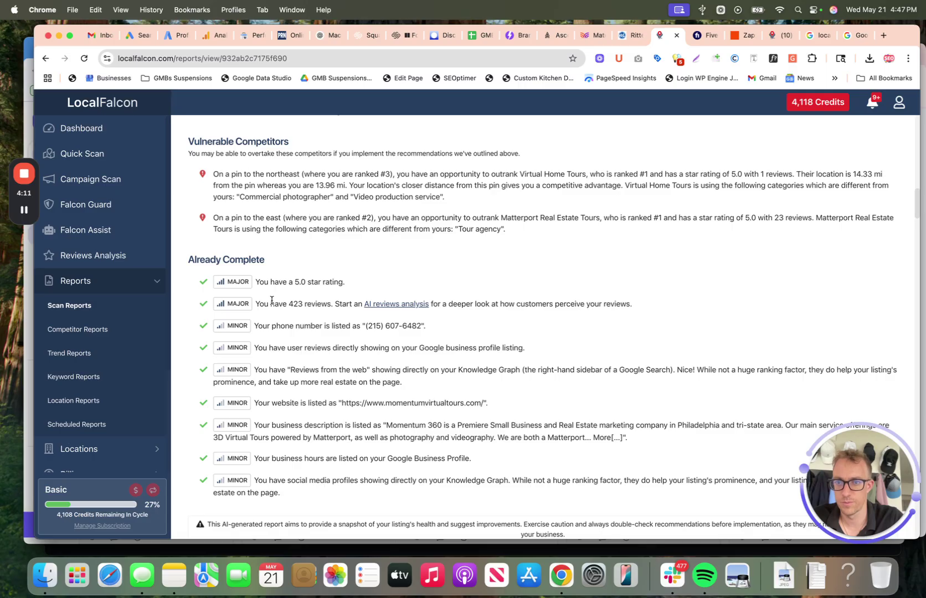
scroll(272, 300, "down", 10)
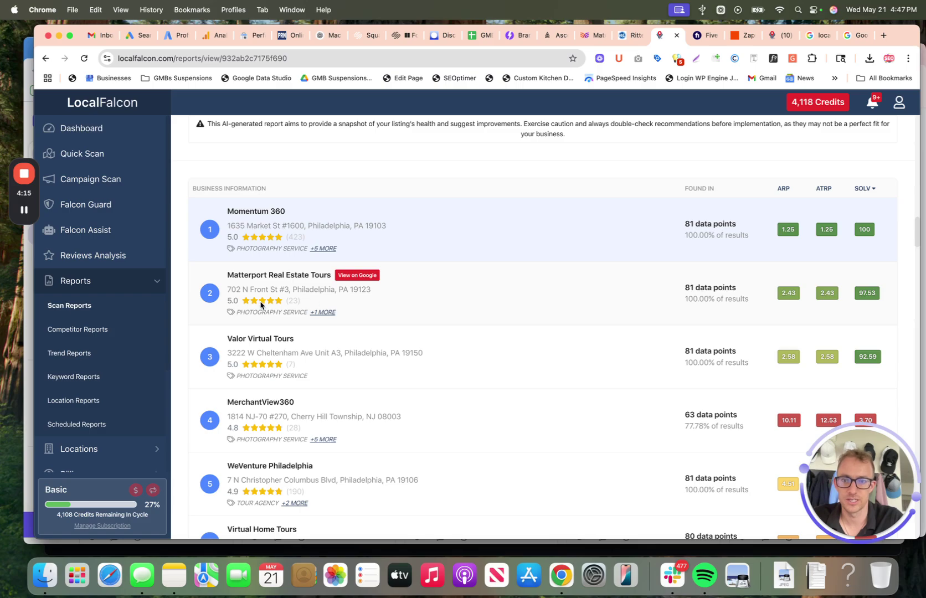
scroll(285, 333, "up", 20)
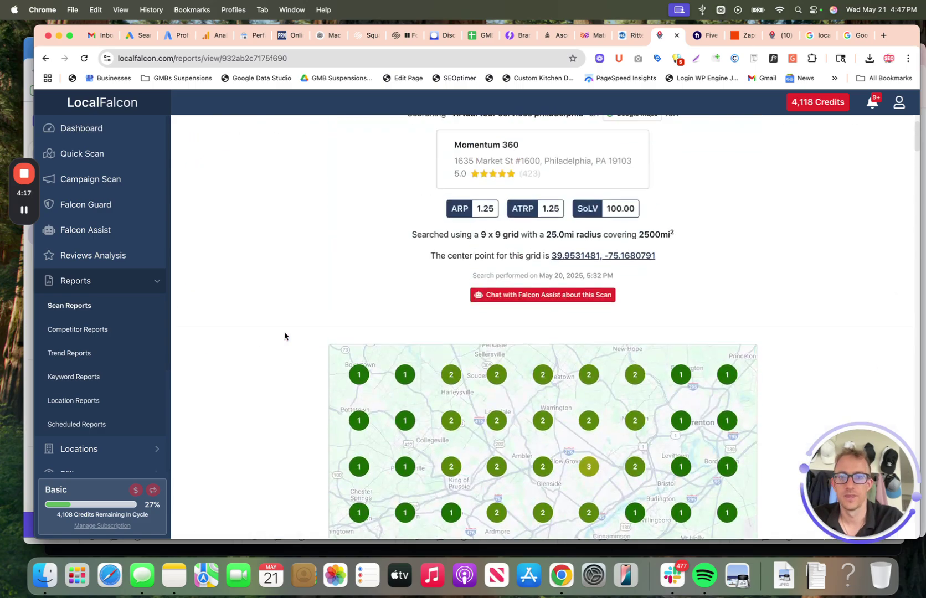
Step: From Quick Scan, import the Réseau Limo Service location from Google as one new location
left_click(101, 137)
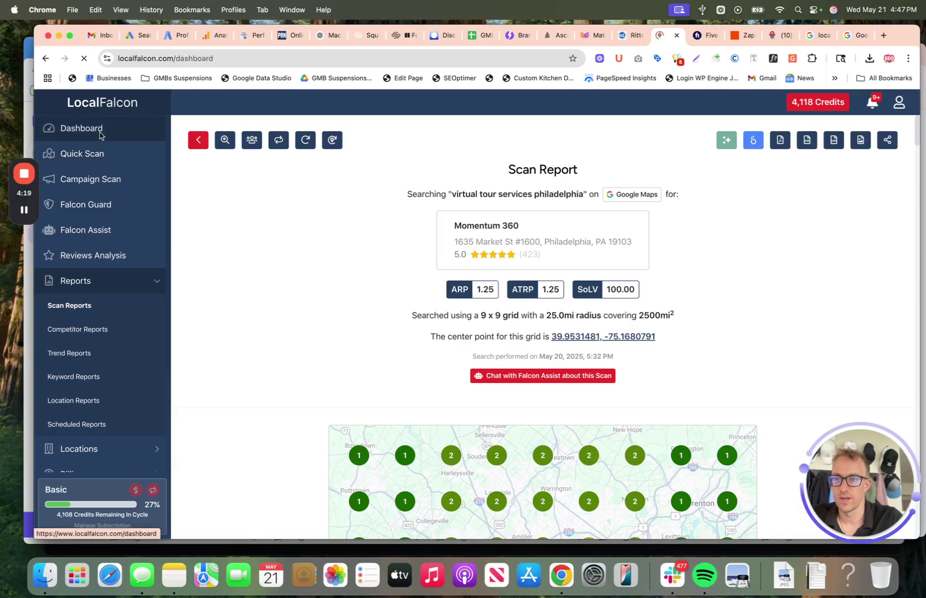
left_click(96, 155)
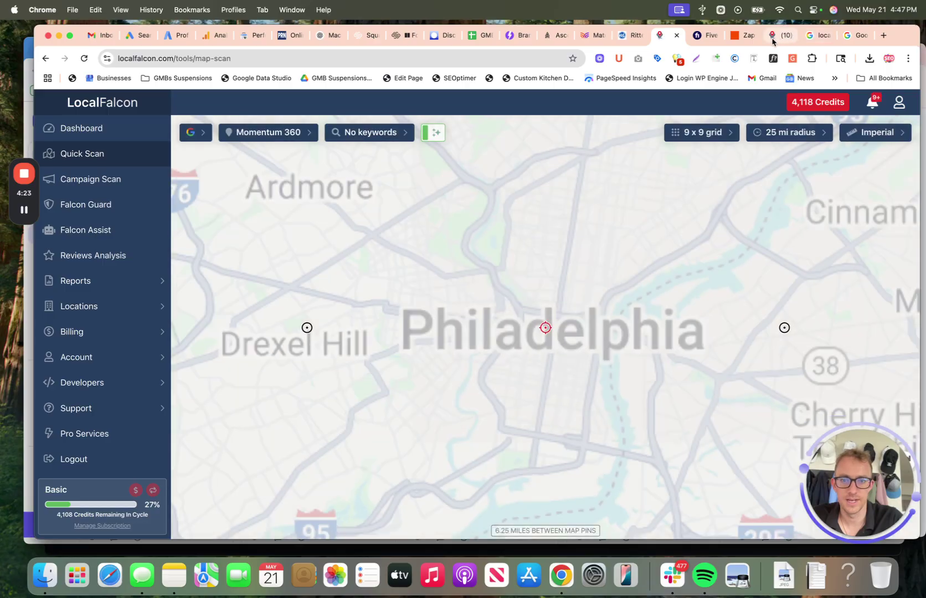
left_click(778, 37)
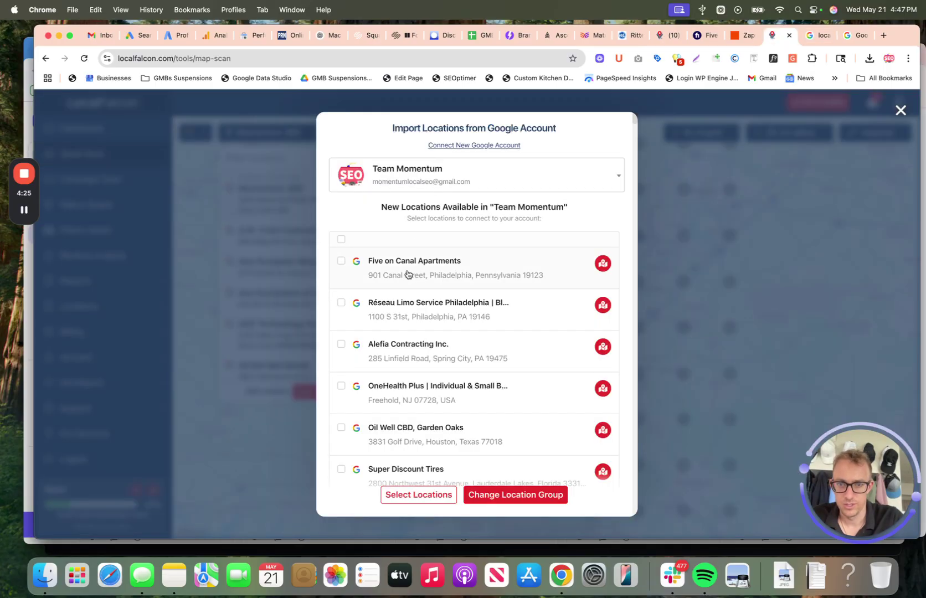
left_click(421, 312)
left_click(418, 494)
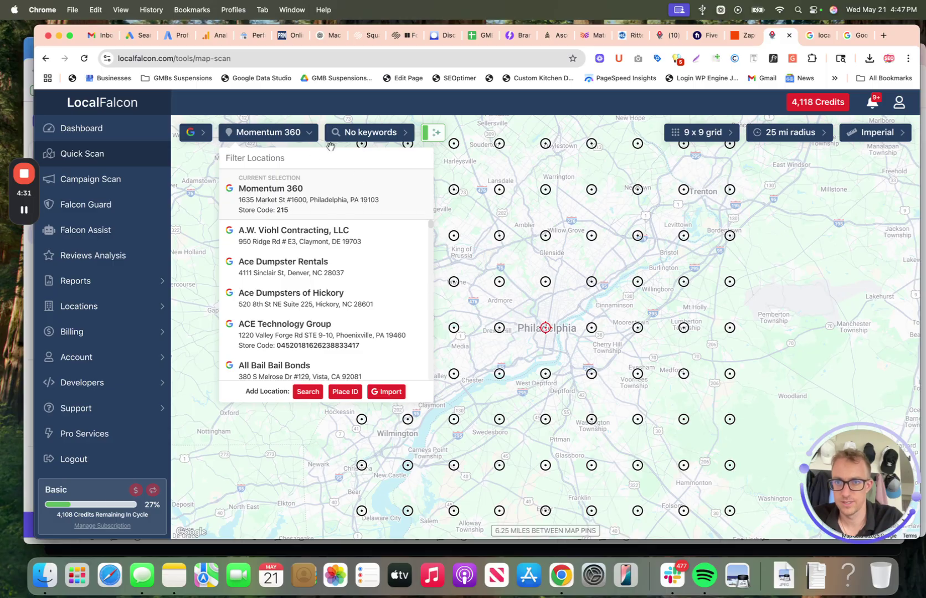
Step: Filter the location list by 'limo' and select Réseau Limo Service Philadelphia for the scan
double_click(291, 135)
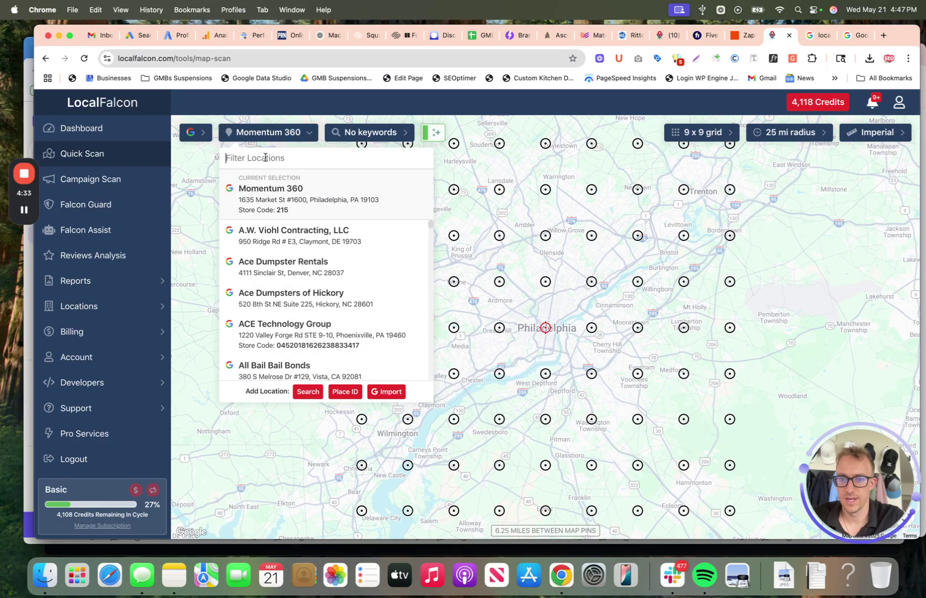
type("res")
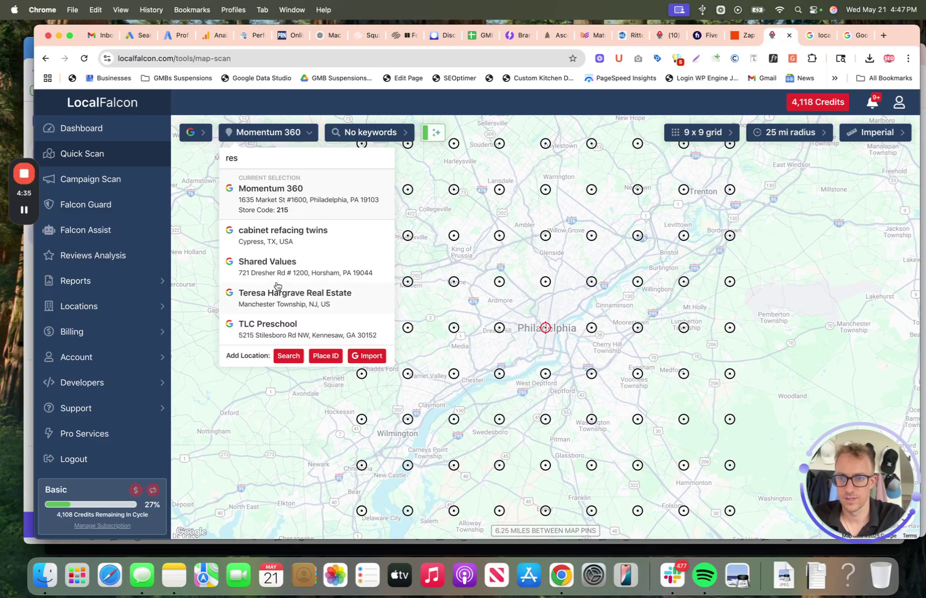
key("BackSpace")
key("BackSpace")
key("BackSpace")
type("limo")
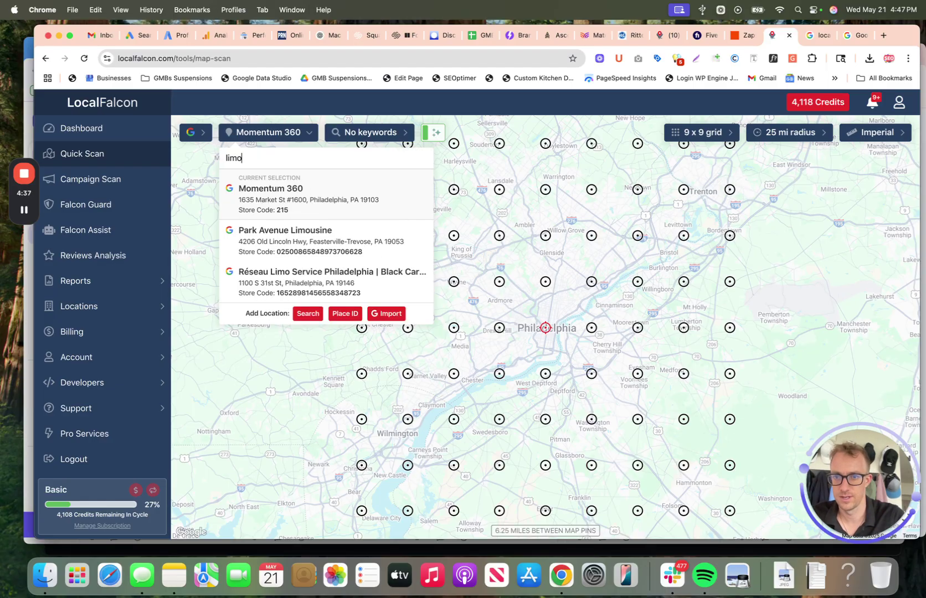
left_click(319, 282)
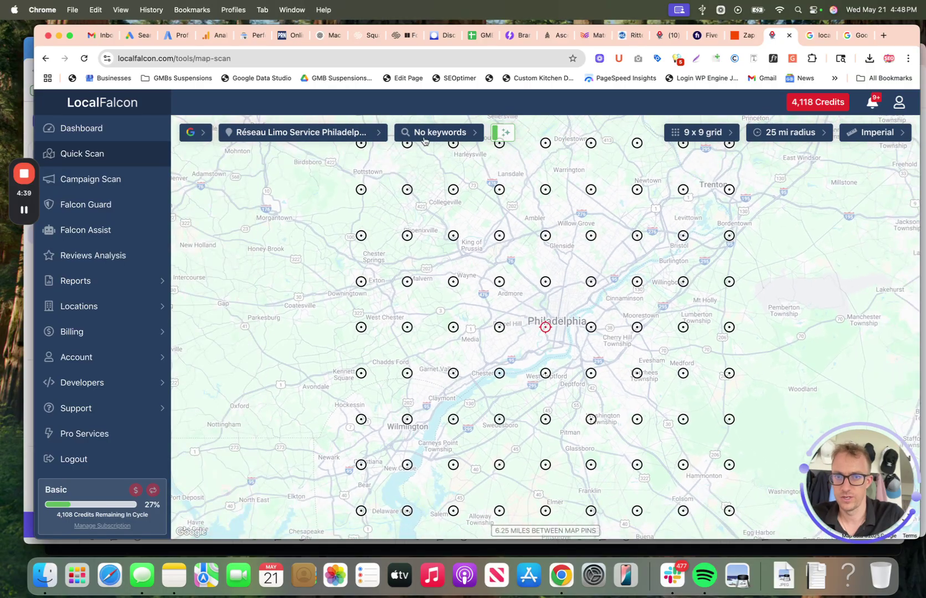
Step: Enter 'limo services philadelphia' as the quick scan's first keyword and add it
left_click(424, 140)
type("limo services phi")
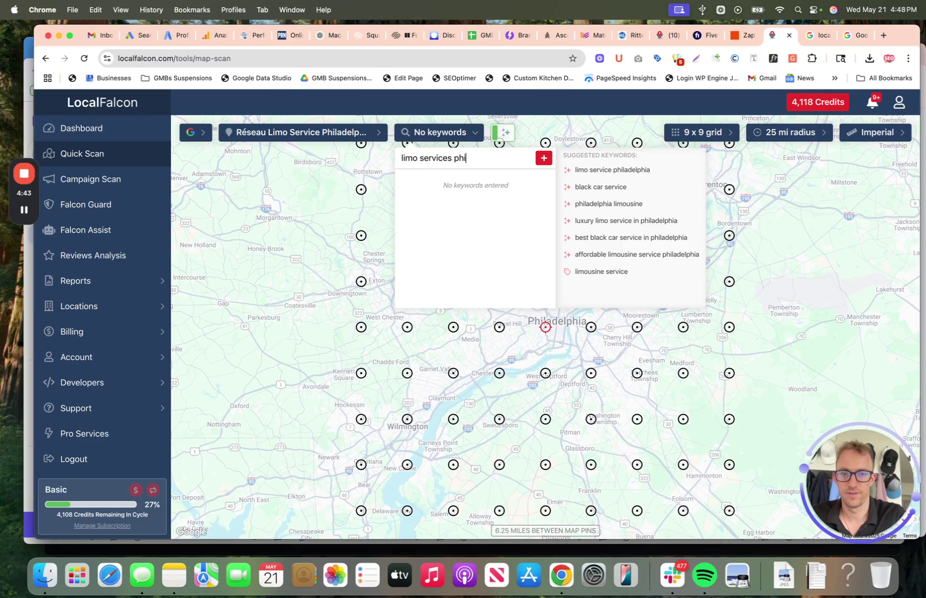
type("ladelphia")
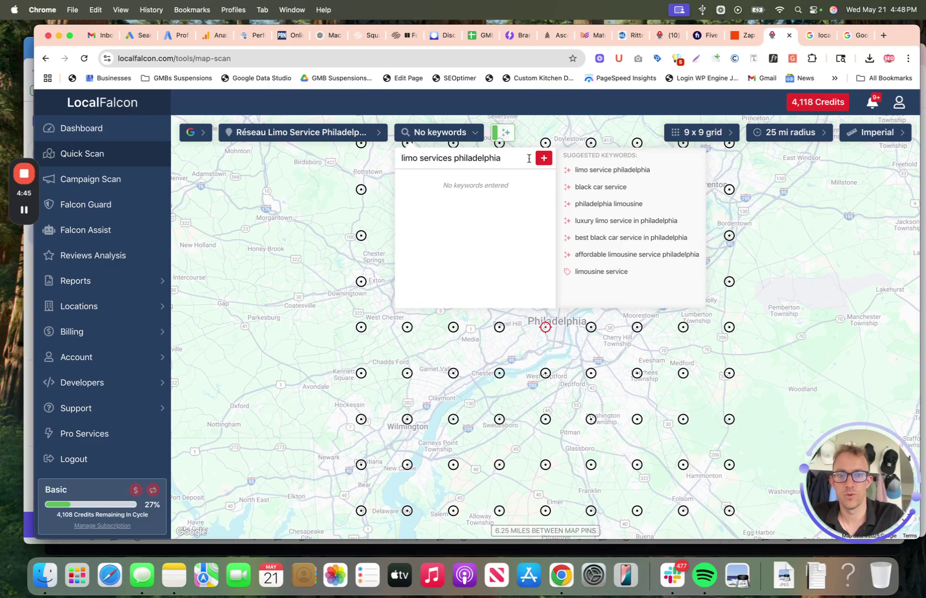
left_click(544, 158)
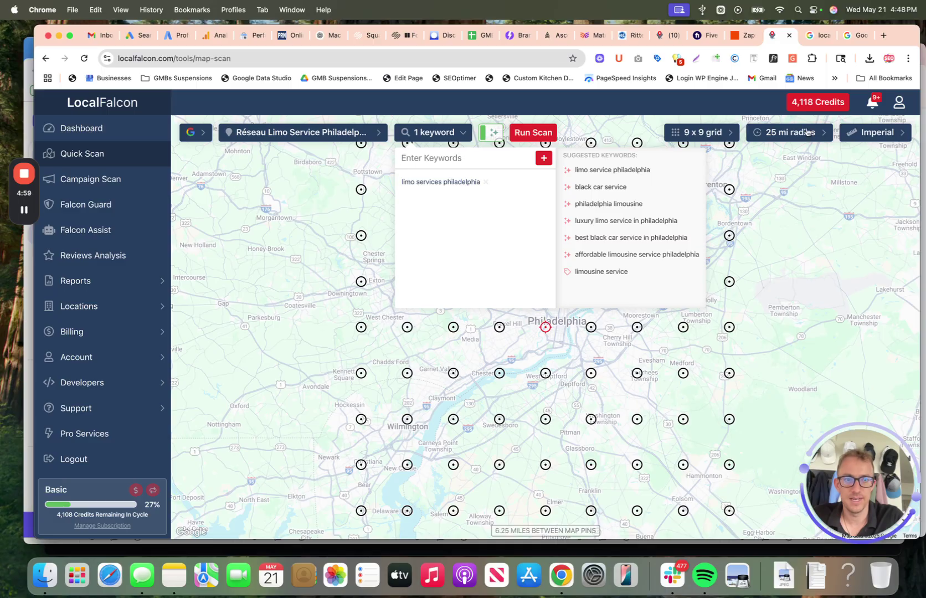
Step: Set the scan grid to 5 x 5, correcting an accidental 15 x 15 pick
left_click(722, 132)
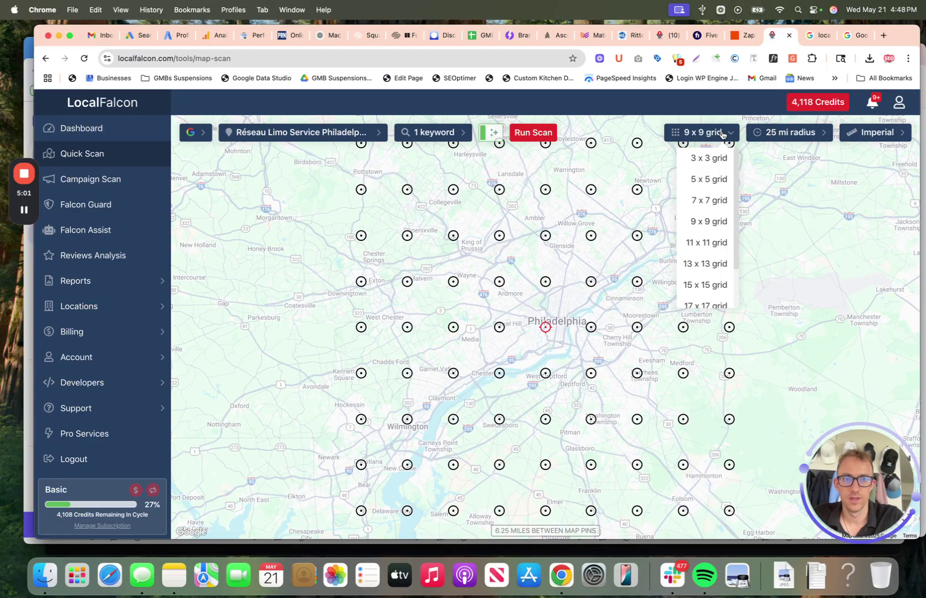
scroll(709, 254, "down", 2)
left_click(708, 248)
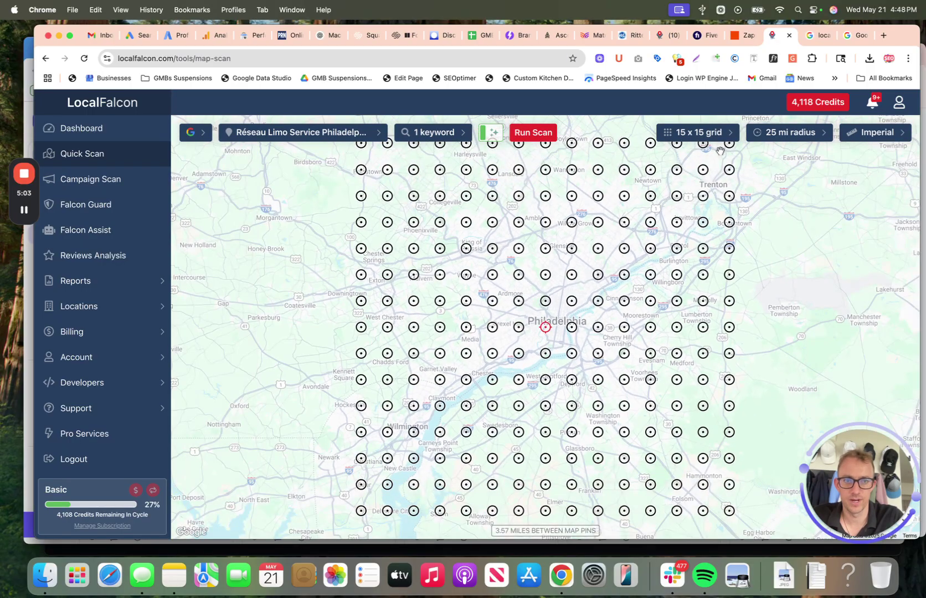
left_click(714, 140)
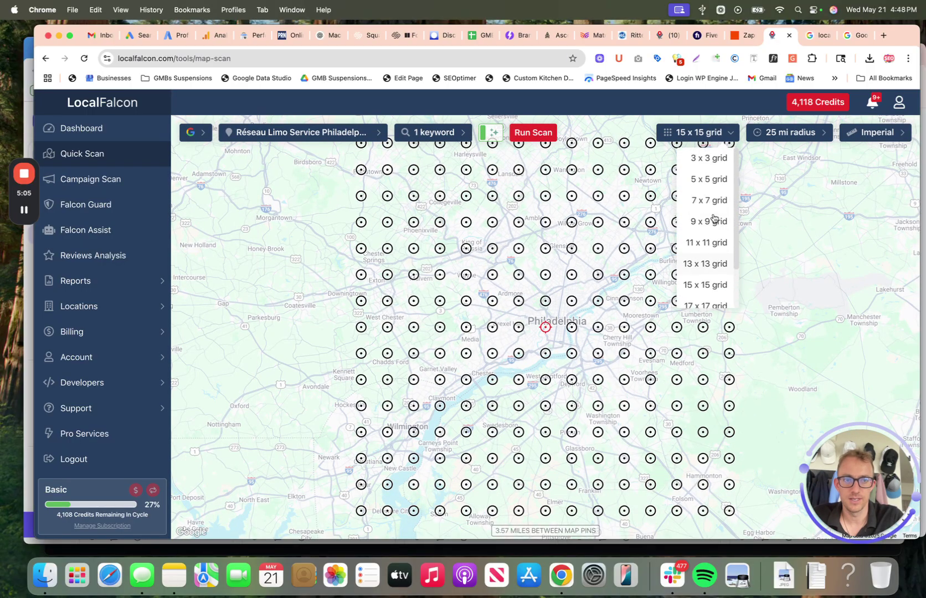
left_click(713, 182)
Step: Set the scan radius to 5 miles and run the Réseau Limo scan
left_click(781, 133)
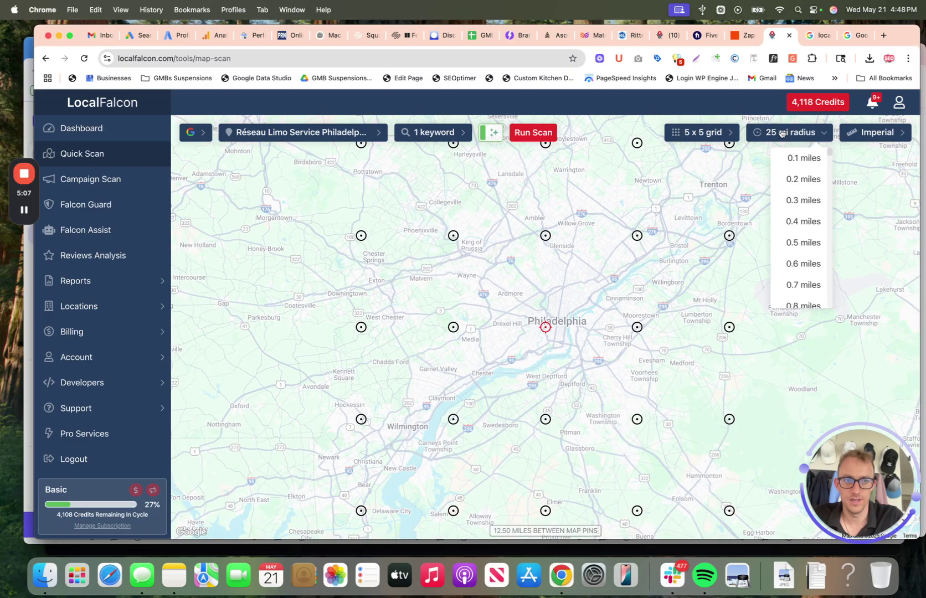
scroll(811, 234, "down", 15)
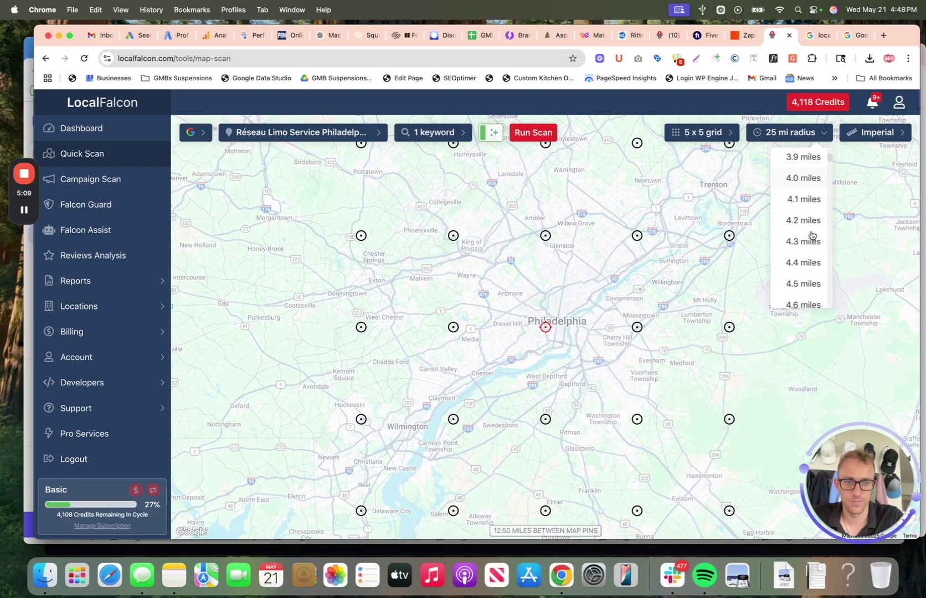
scroll(811, 235, "down", 2)
left_click(805, 260)
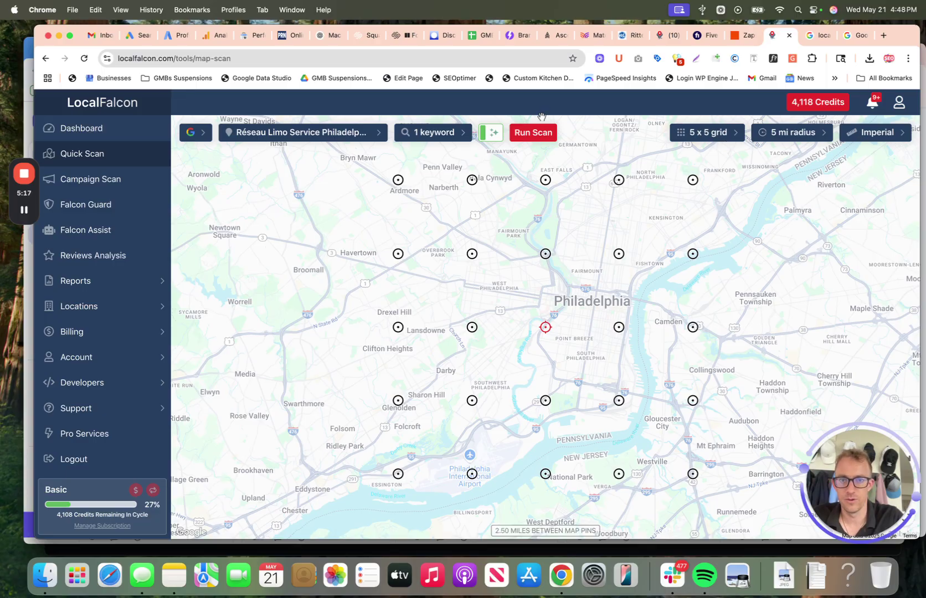
left_click(547, 135)
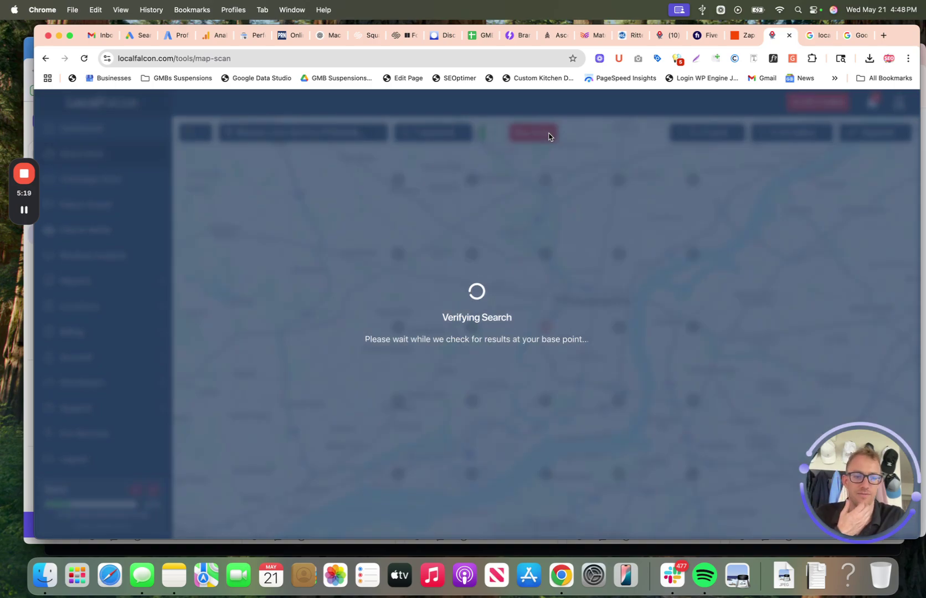
left_click(666, 40)
left_click(108, 335)
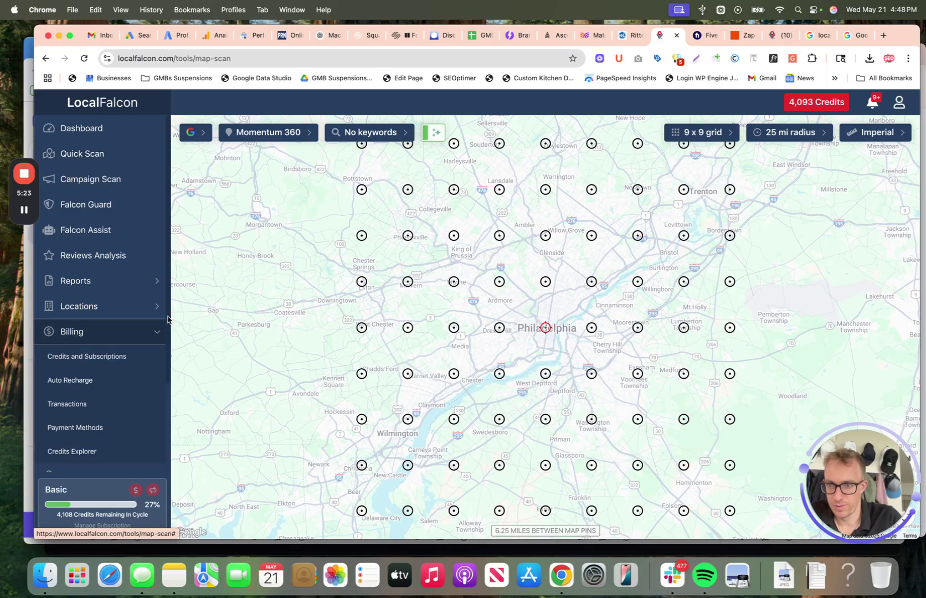
left_click(110, 357)
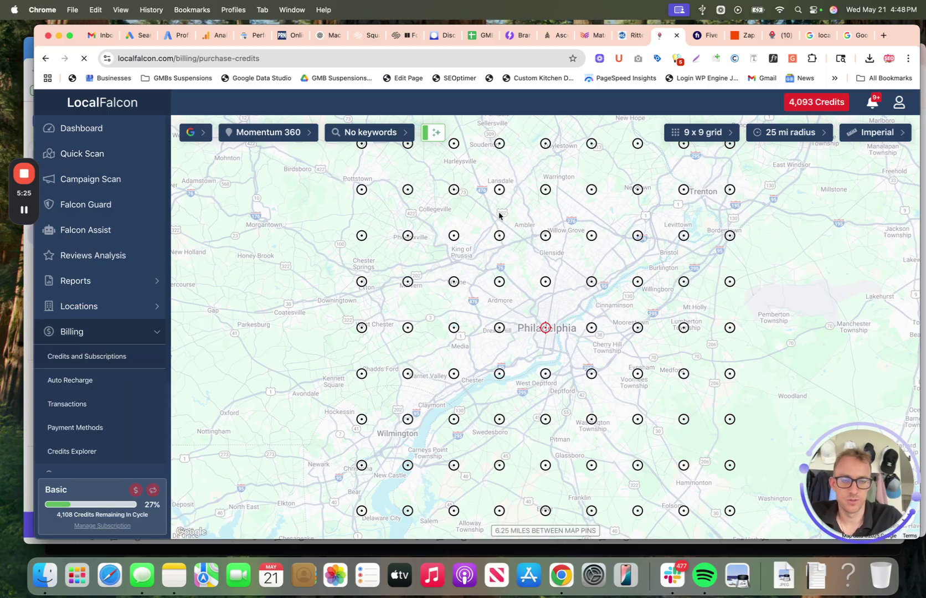
scroll(453, 265, "down", 5)
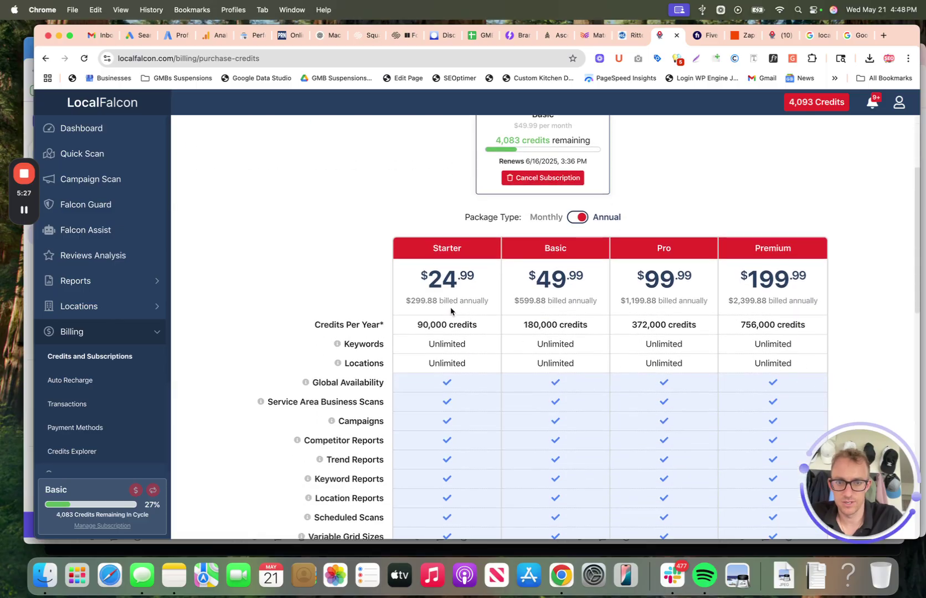
left_click(575, 217)
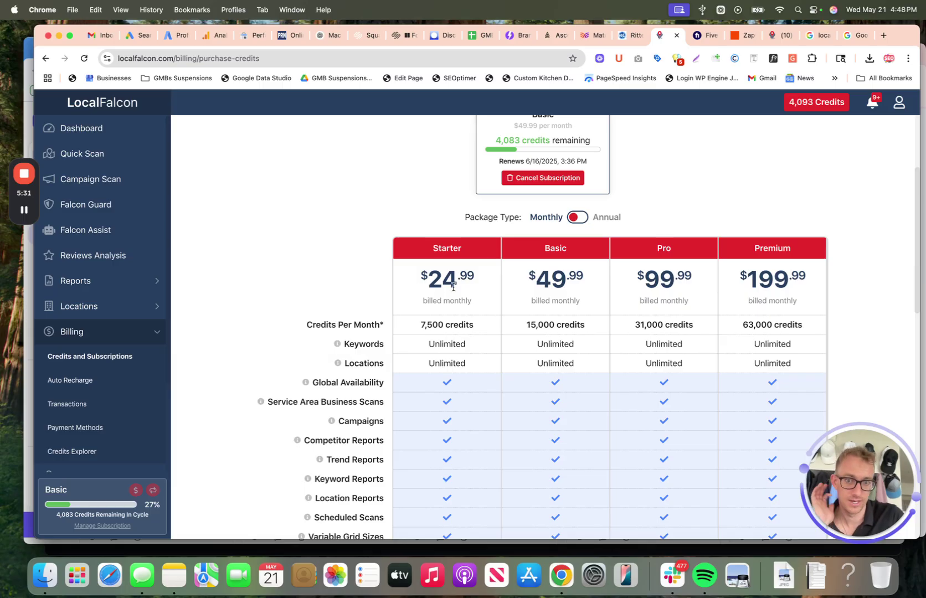
left_click_drag(484, 285, 432, 279)
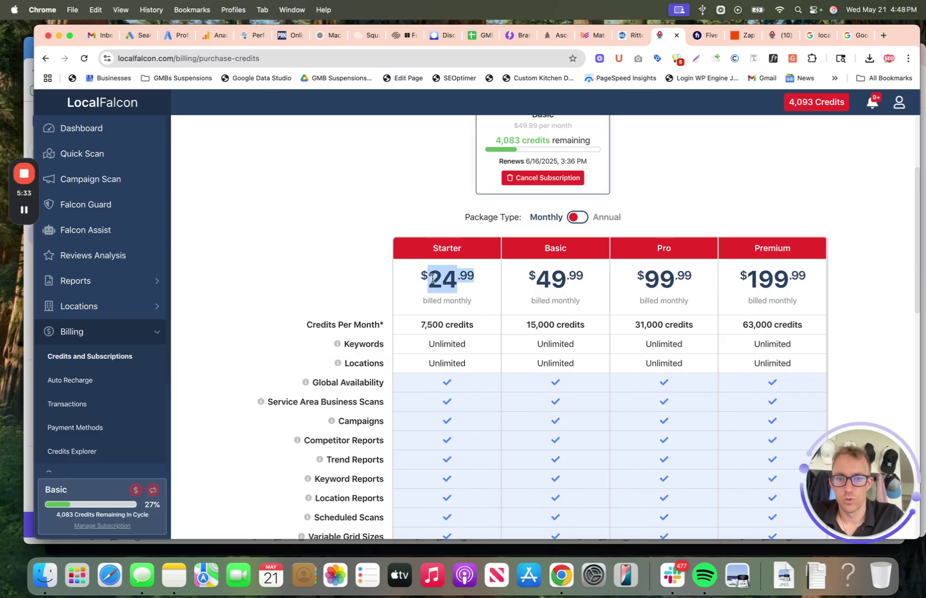
left_click(431, 319)
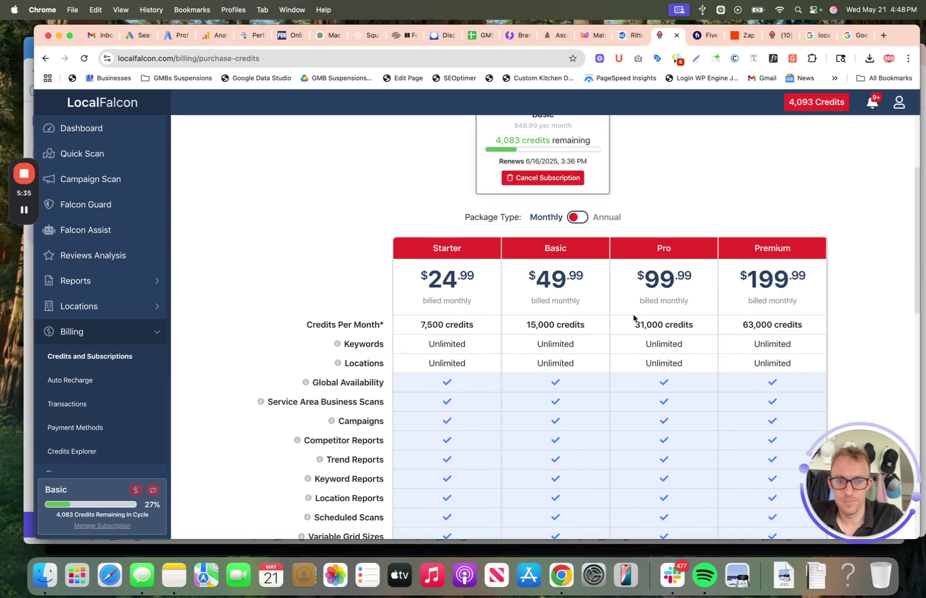
scroll(754, 324, "down", 10)
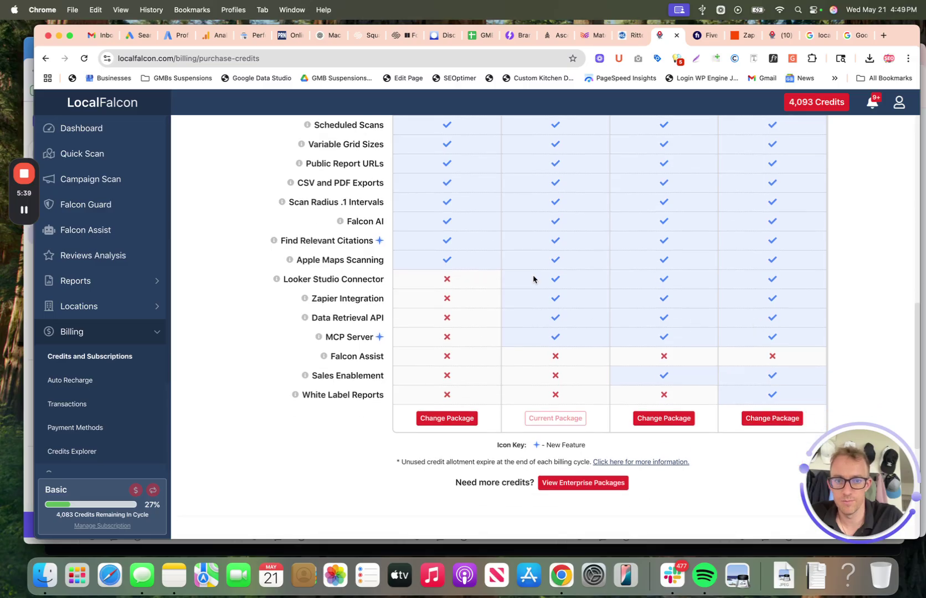
triple_click(321, 279)
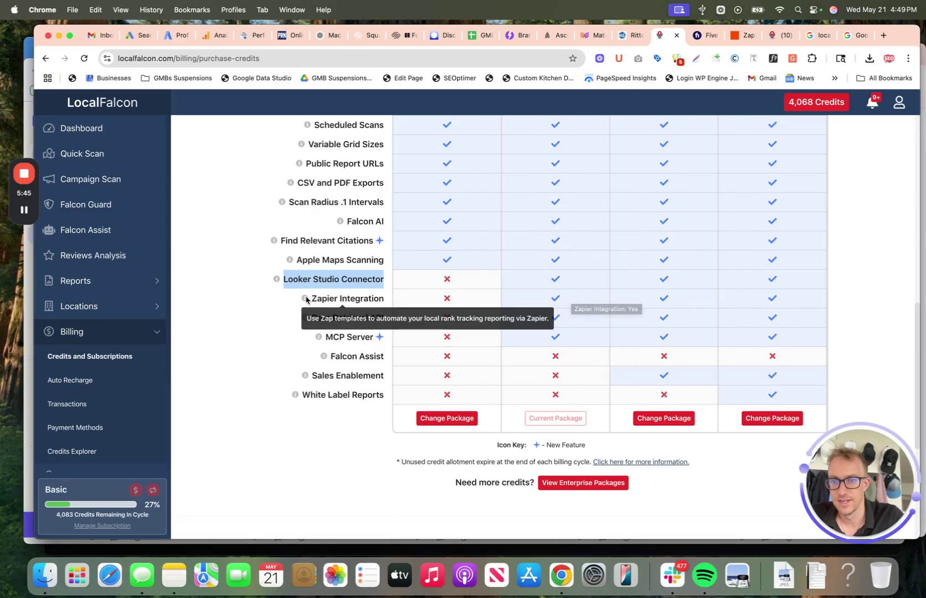
left_click_drag(309, 299, 385, 299)
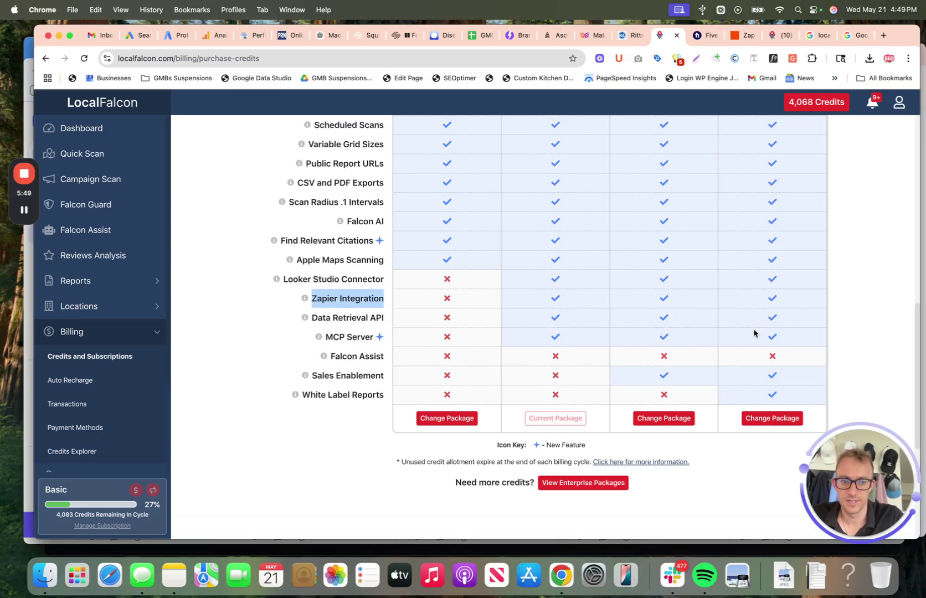
scroll(754, 334, "down", 1)
triple_click(344, 361)
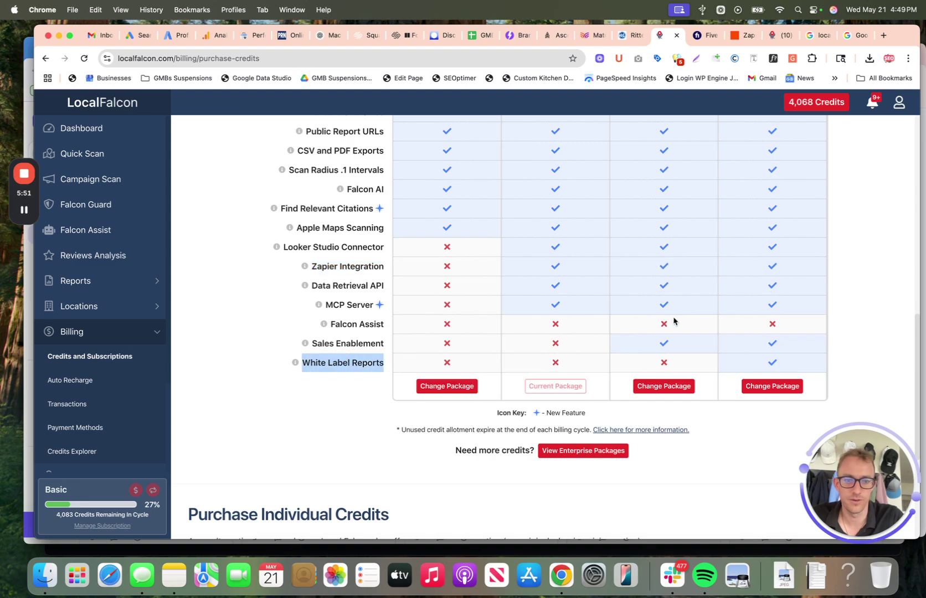
left_click(776, 361)
Step: Review the plans' credits, highlighting Basic's 15,000, then collapse Billing in the sidebar
scroll(777, 361, "down", 5)
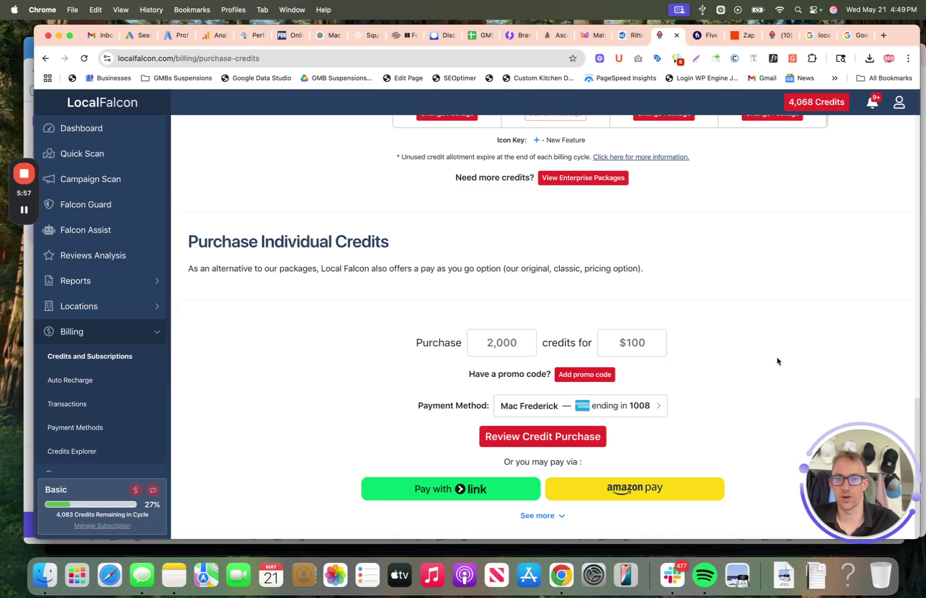
scroll(658, 287, "up", 10)
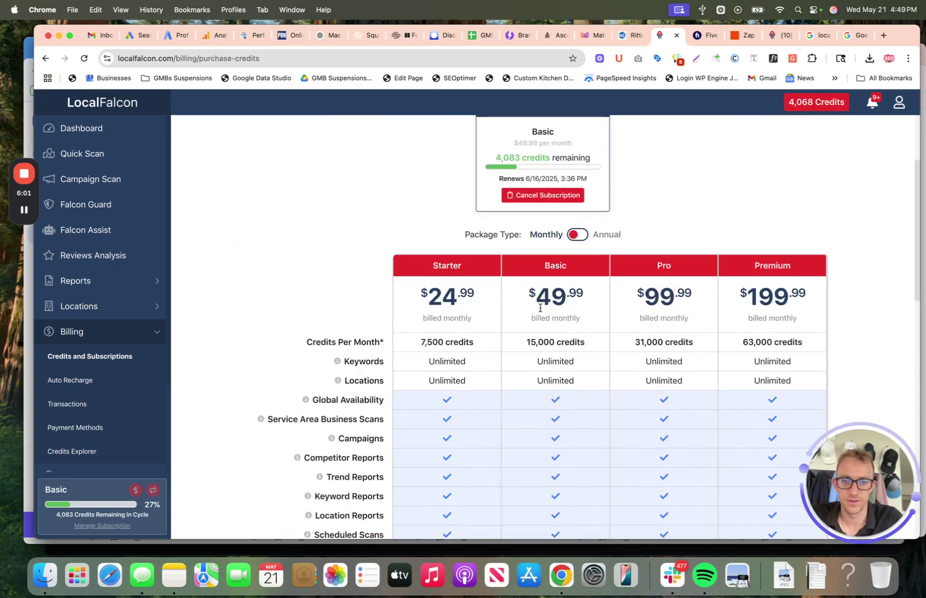
left_click_drag(524, 342, 591, 346)
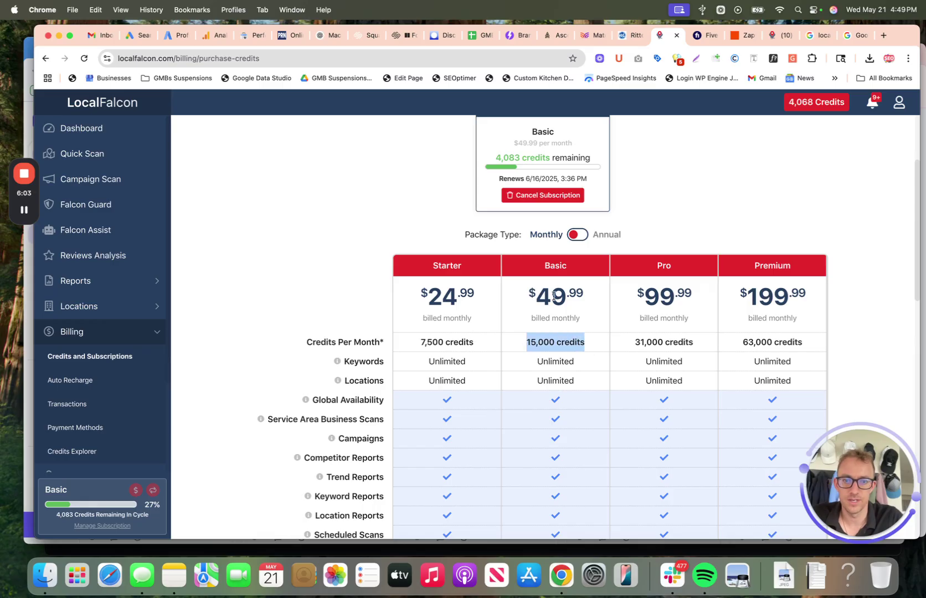
scroll(554, 296, "down", 12)
scroll(554, 299, "up", 9)
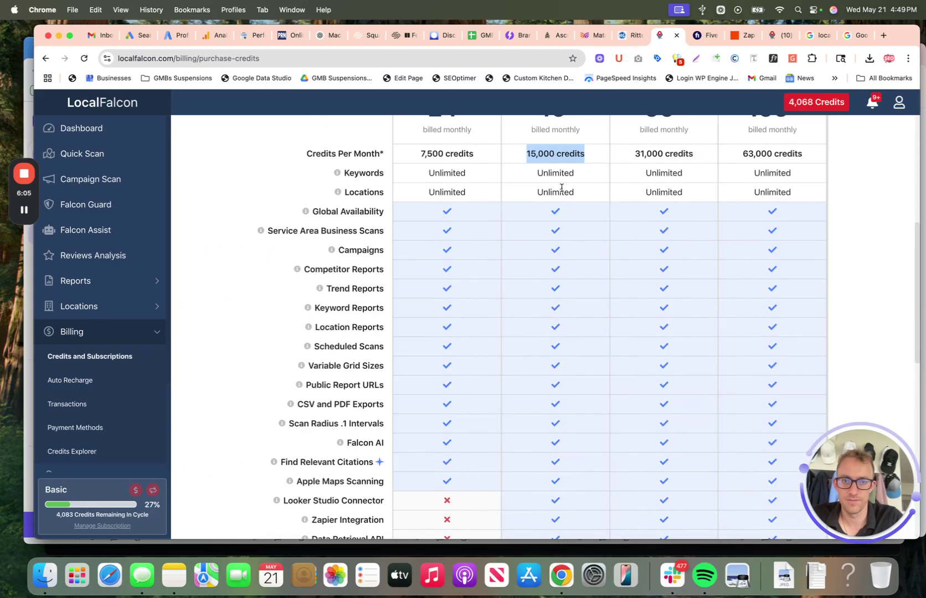
left_click(526, 154)
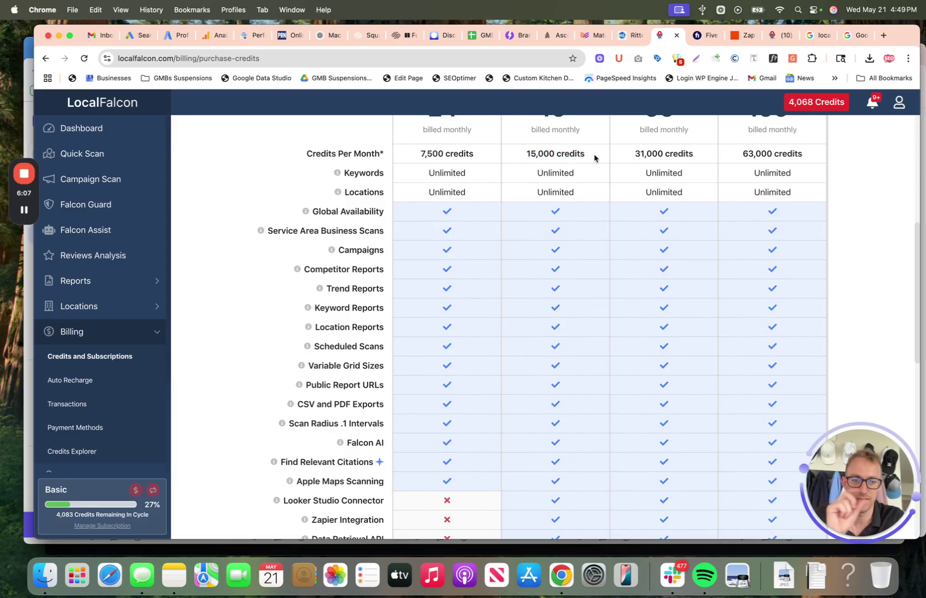
scroll(554, 185, "down", 10)
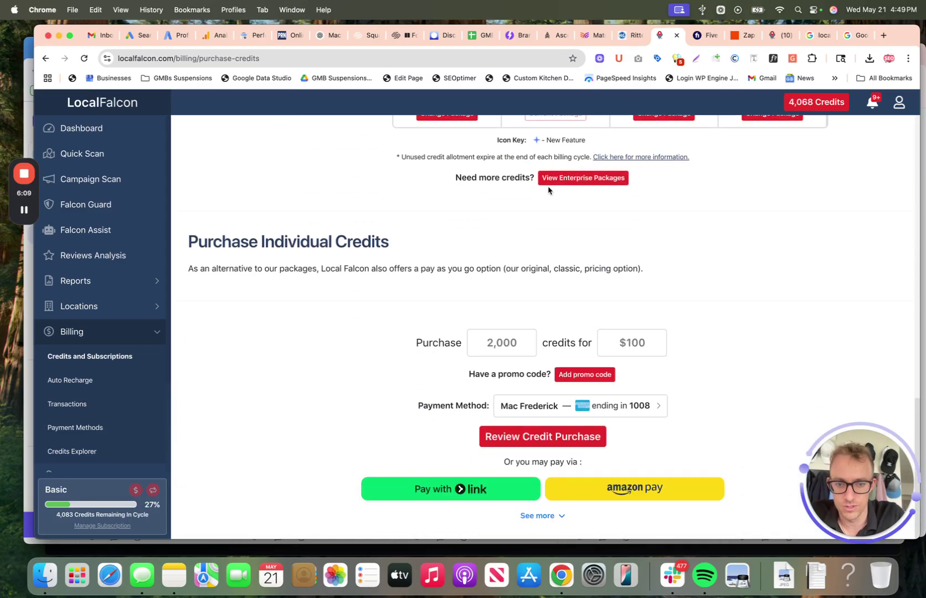
scroll(654, 342, "up", 5)
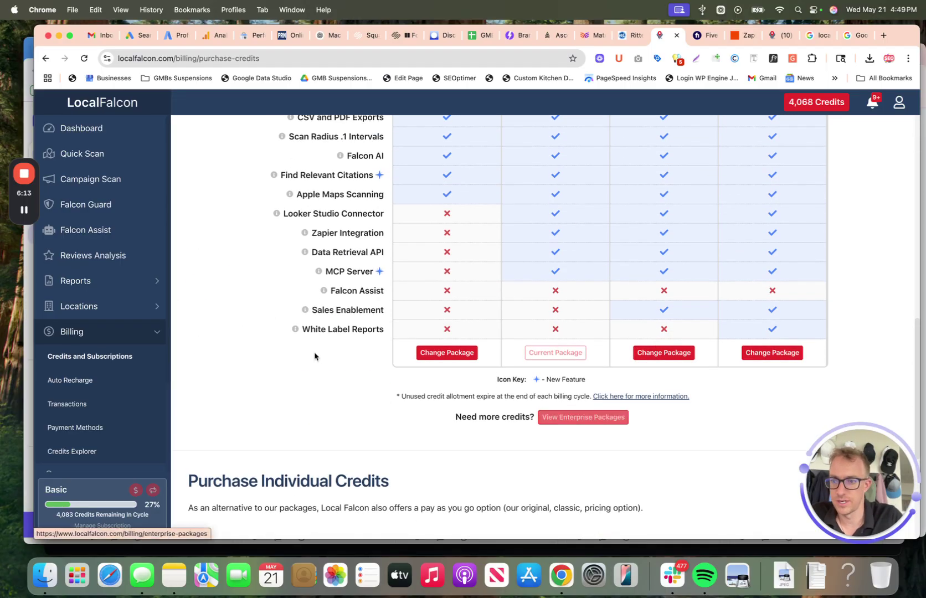
left_click(150, 331)
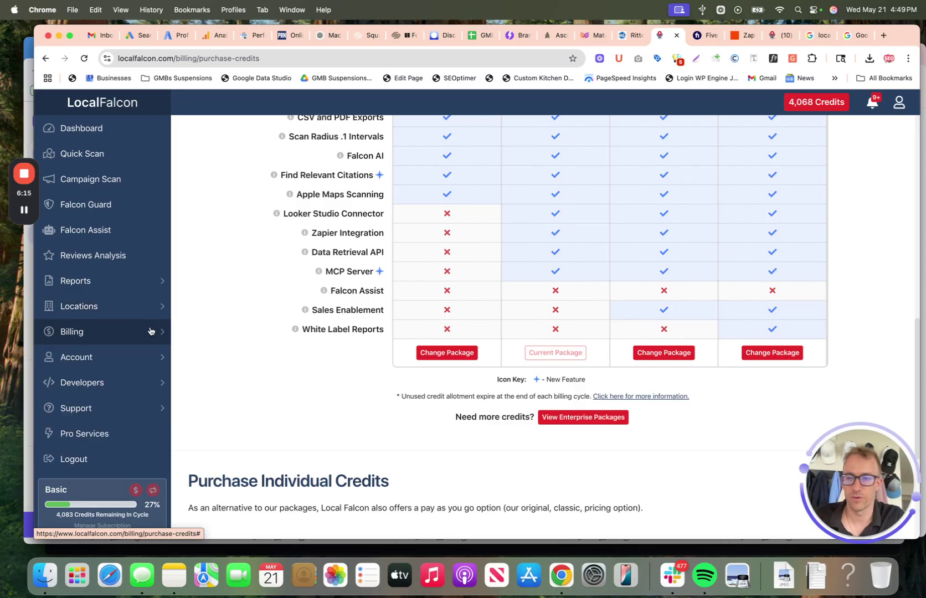
Step: Open the campaign list, then inspect the earlier 5 x 5 Philadelphia scan heatmap in the other tab
left_click(101, 179)
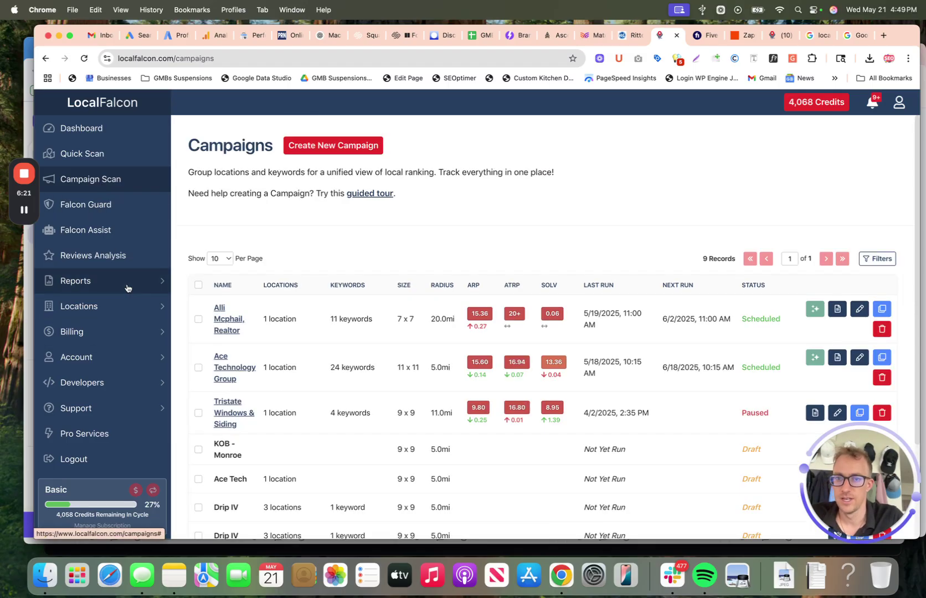
left_click(338, 145)
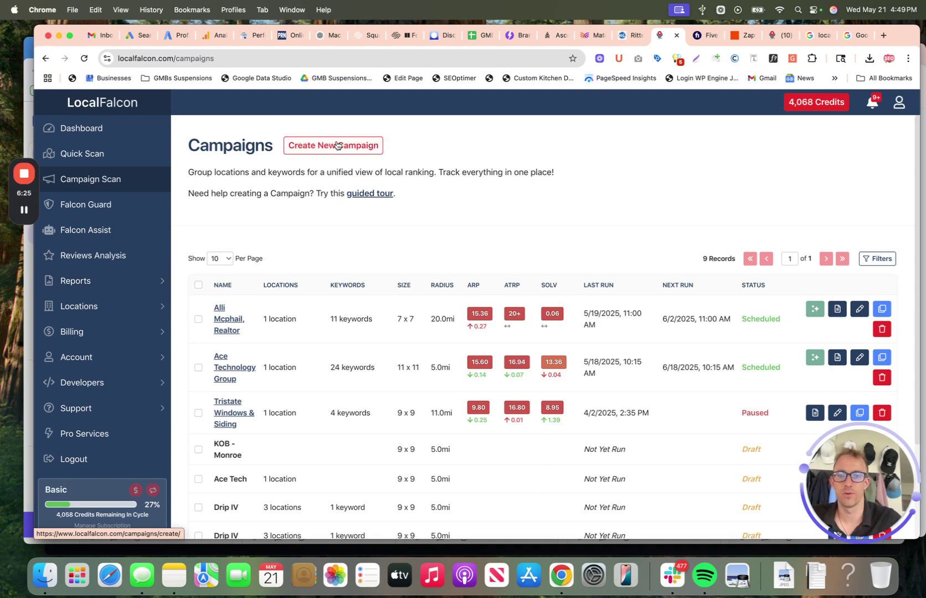
left_click(769, 40)
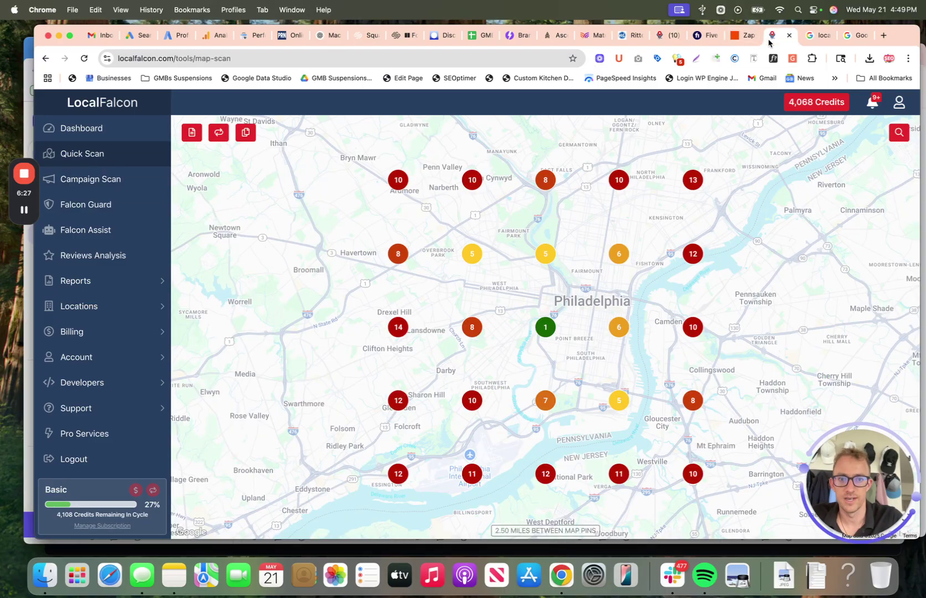
scroll(516, 284, "up", 2)
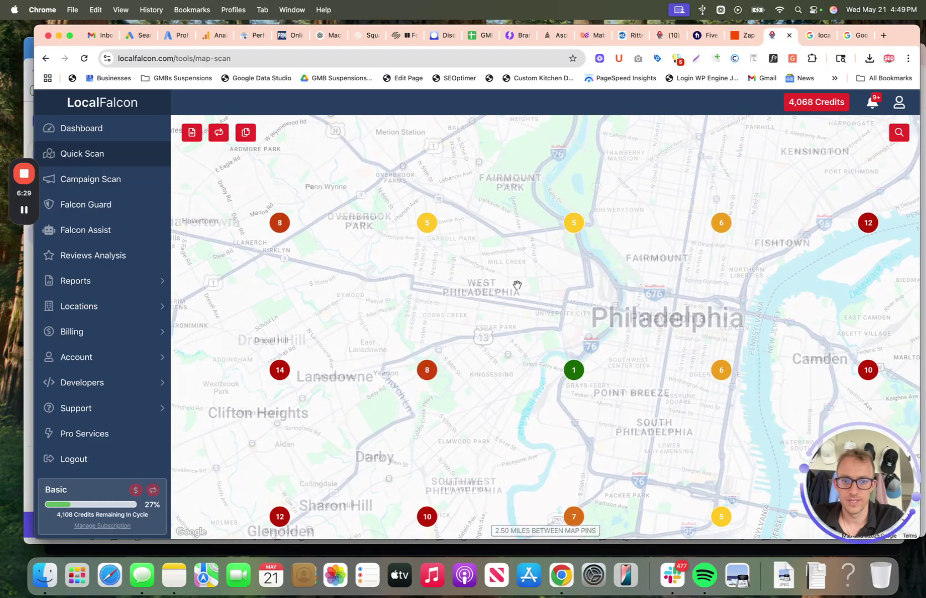
left_click_drag(640, 338, 576, 310)
scroll(577, 310, "down", 3)
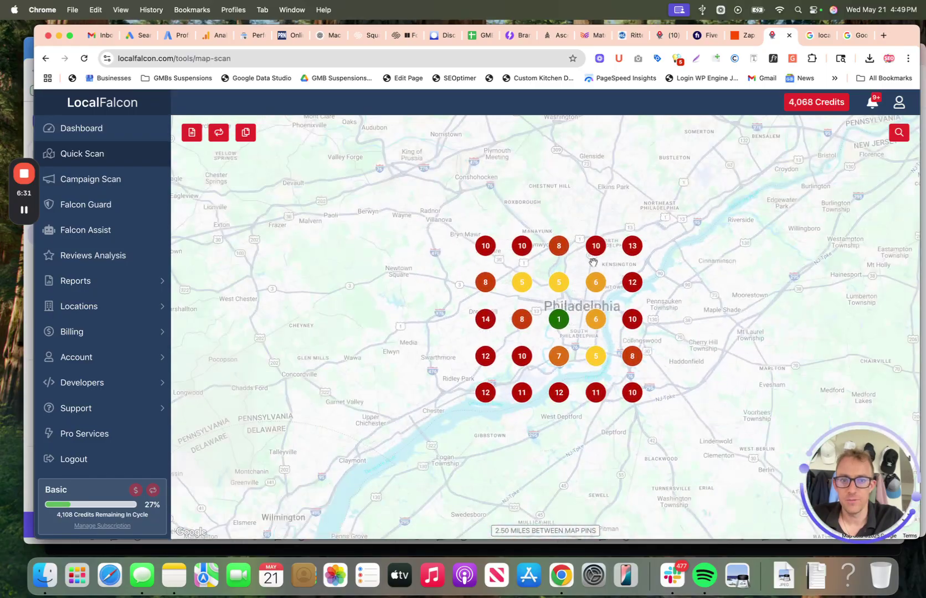
scroll(586, 335, "up", 2)
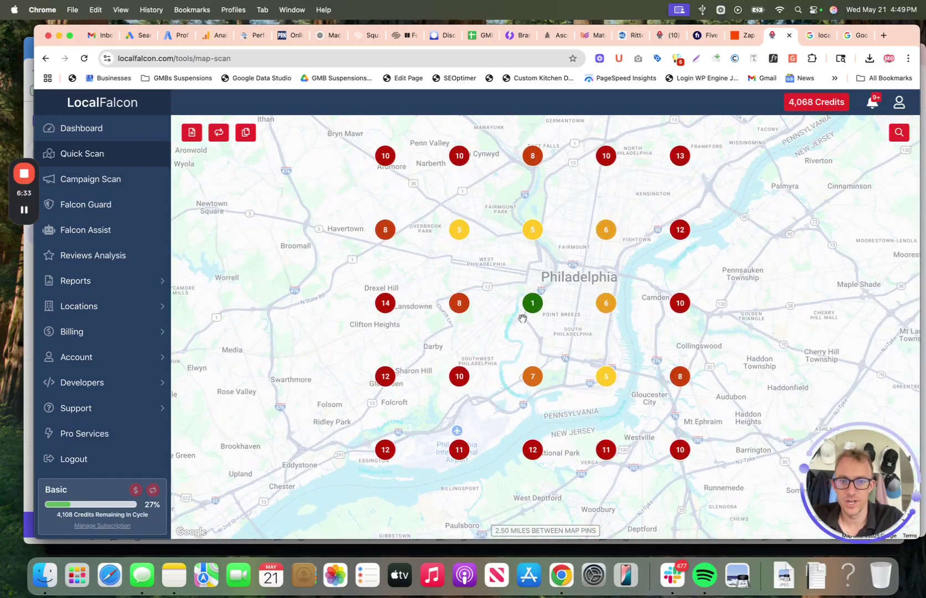
scroll(522, 318, "up", 4)
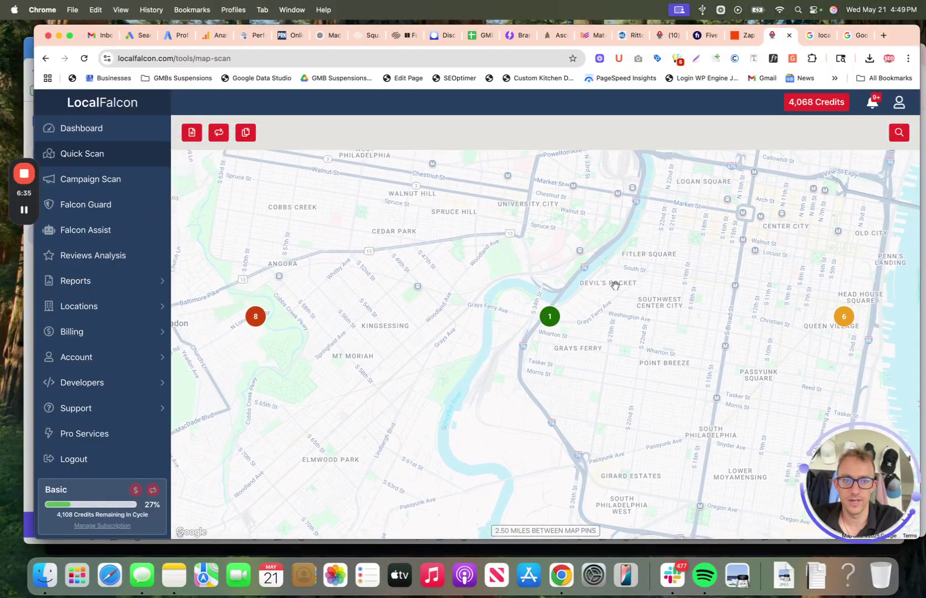
scroll(615, 285, "down", 4)
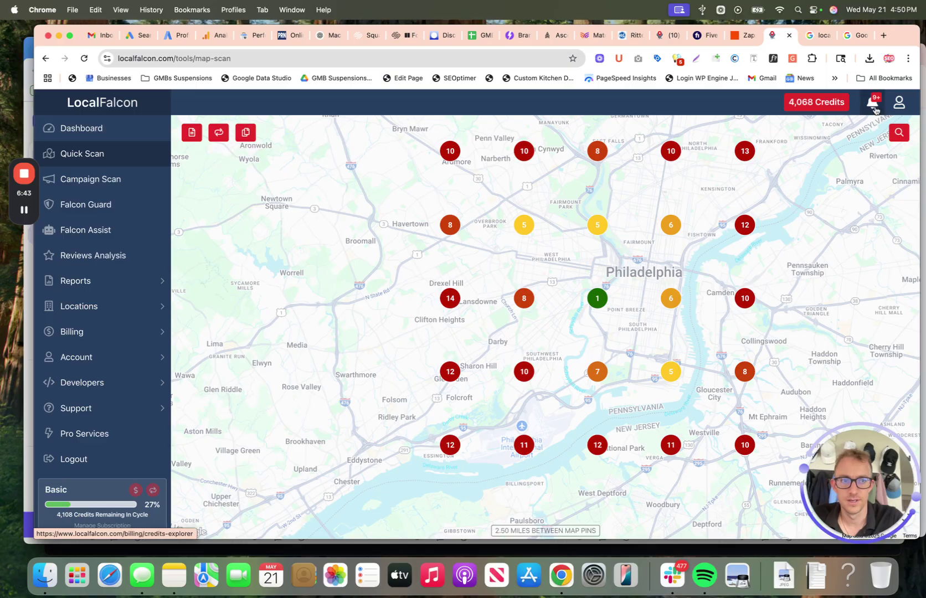
Step: Launch a new 15 x 15 Réseau Limo scan and go back to Campaigns
left_click(895, 134)
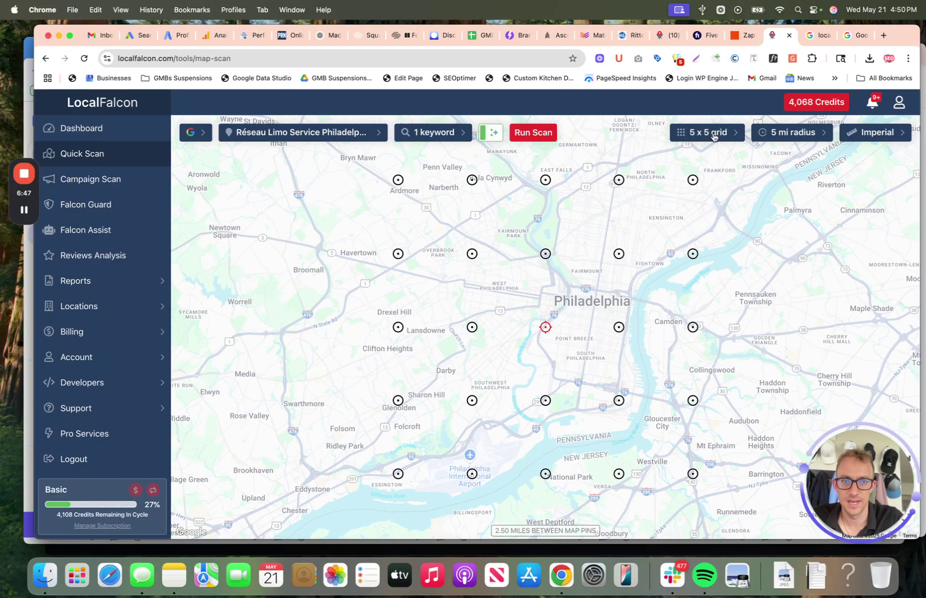
left_click(714, 133)
scroll(719, 230, "down", 1)
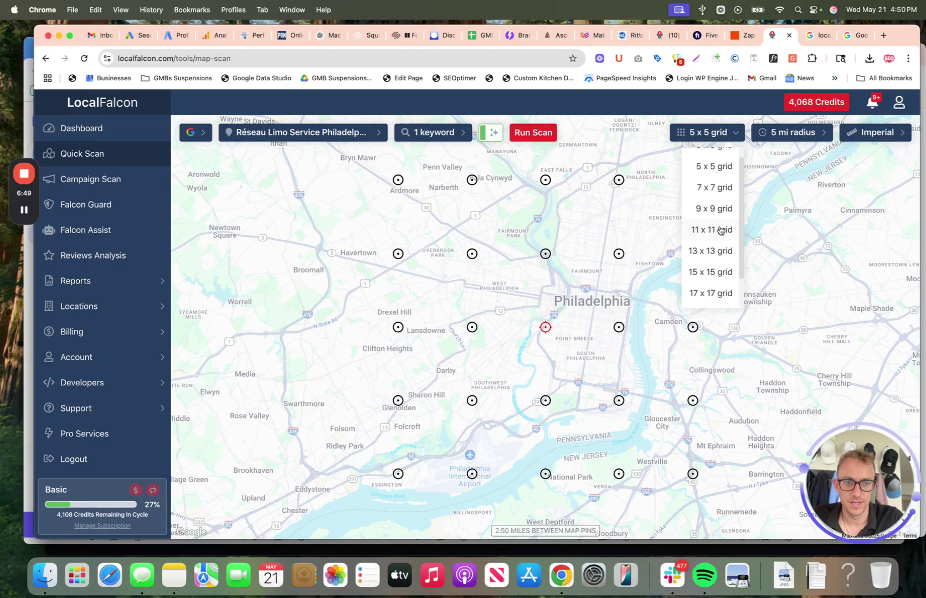
left_click(720, 272)
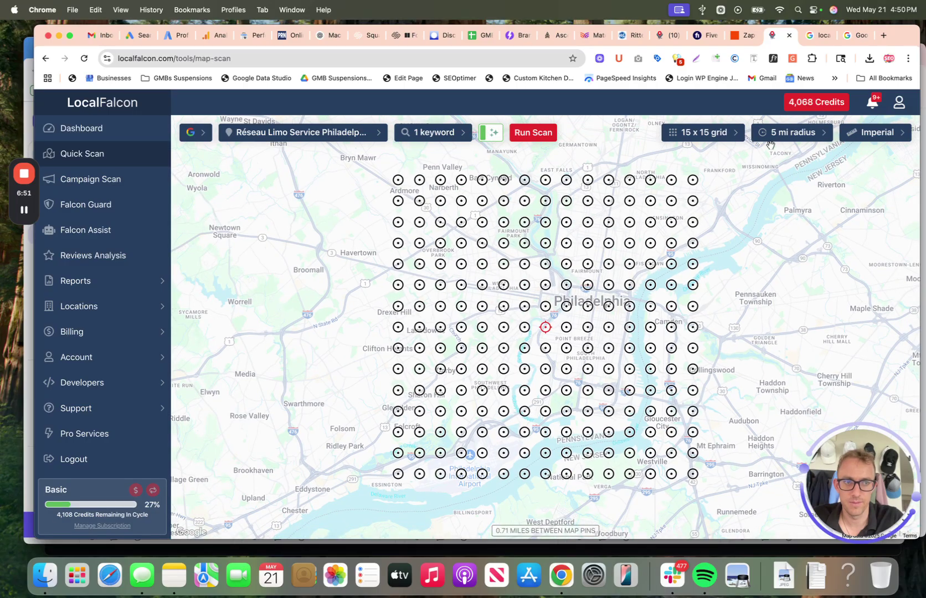
left_click(536, 139)
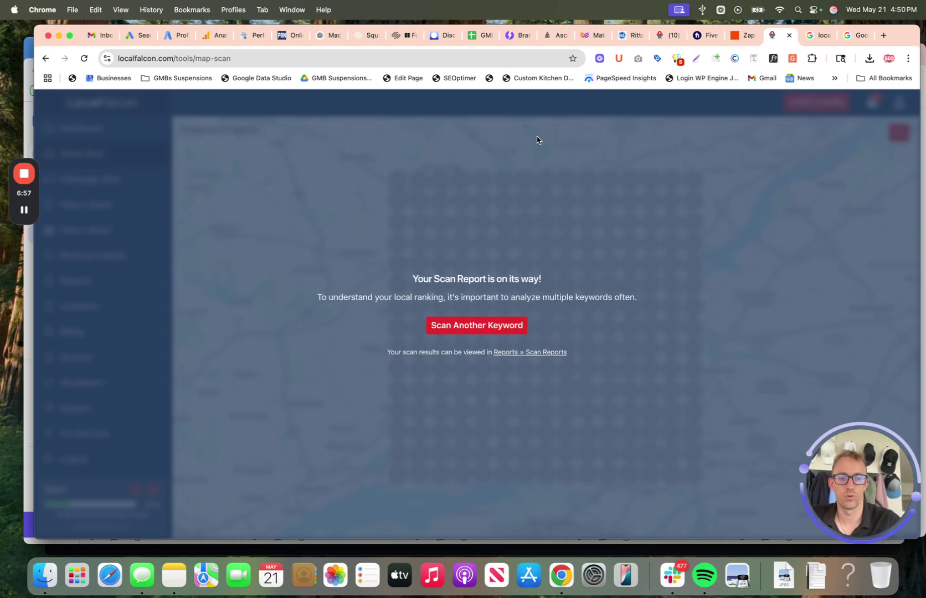
left_click(667, 36)
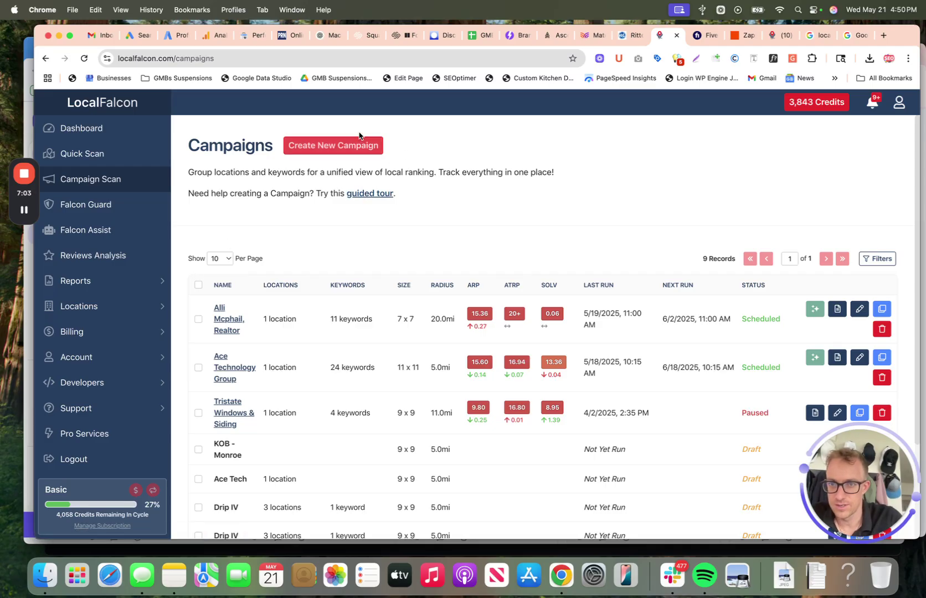
Step: Create the campaign 'Reseau Limo - Monthly Heatmap GBP Scan' and open it for editing
left_click(339, 146)
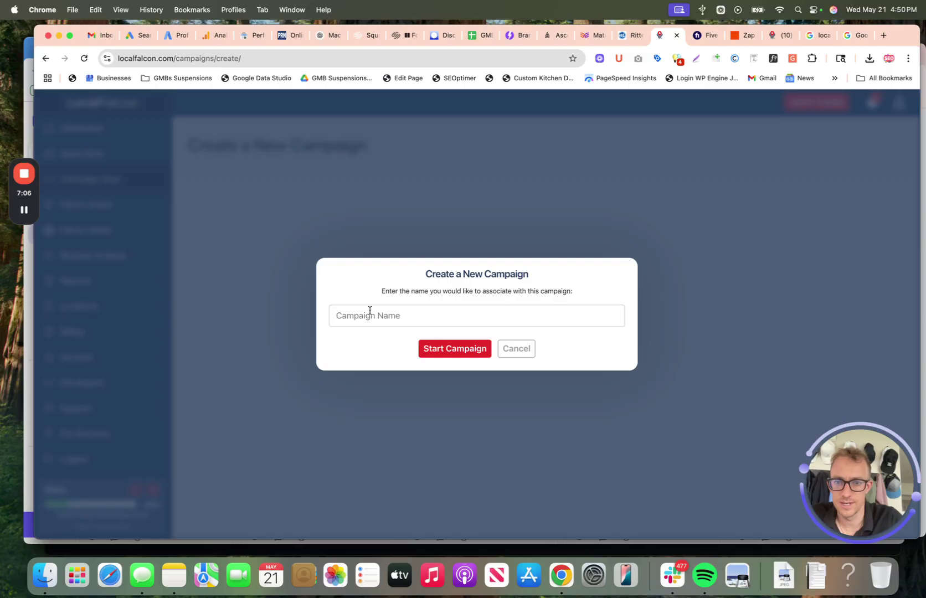
left_click(369, 311)
type("R")
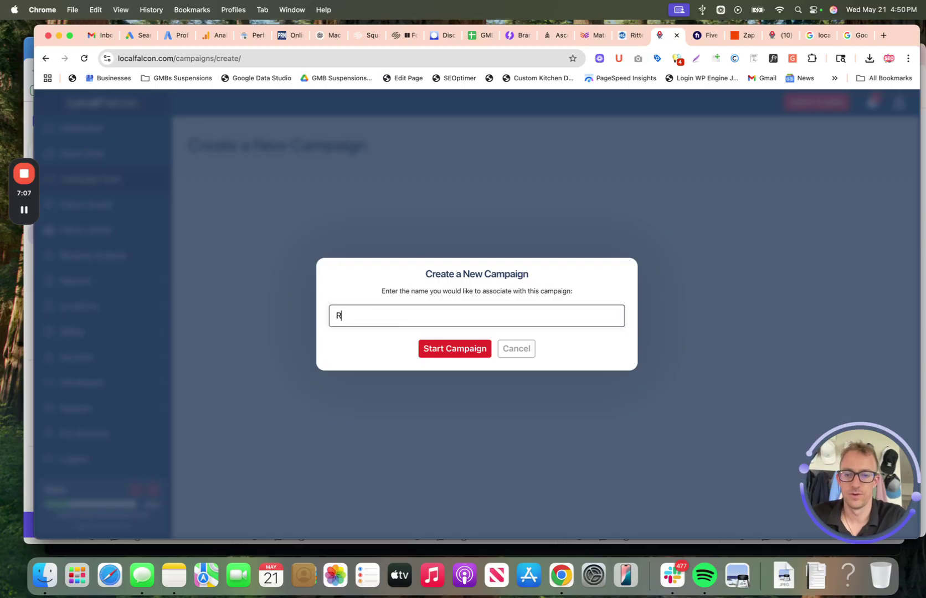
type("eseau Lim")
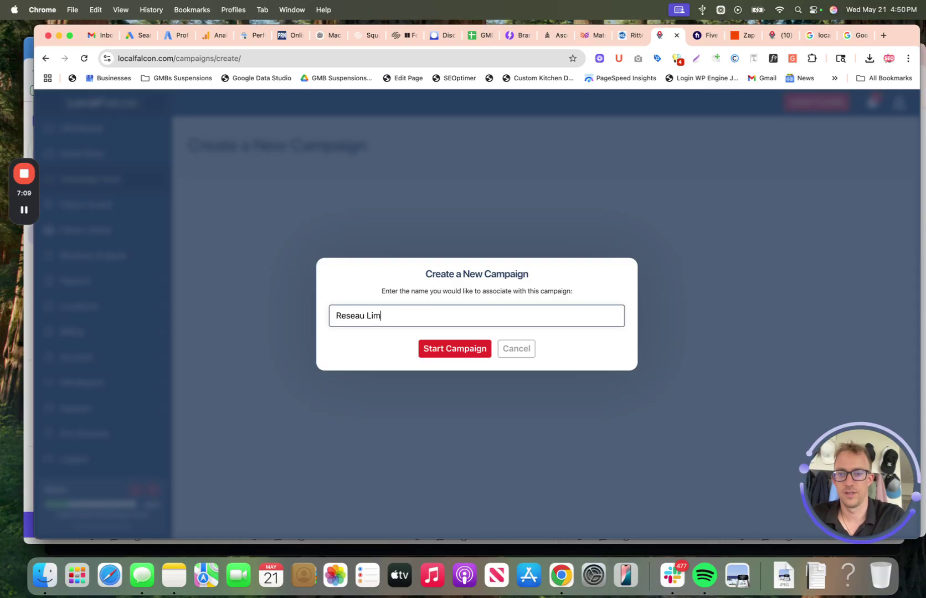
type("o - Monthly He")
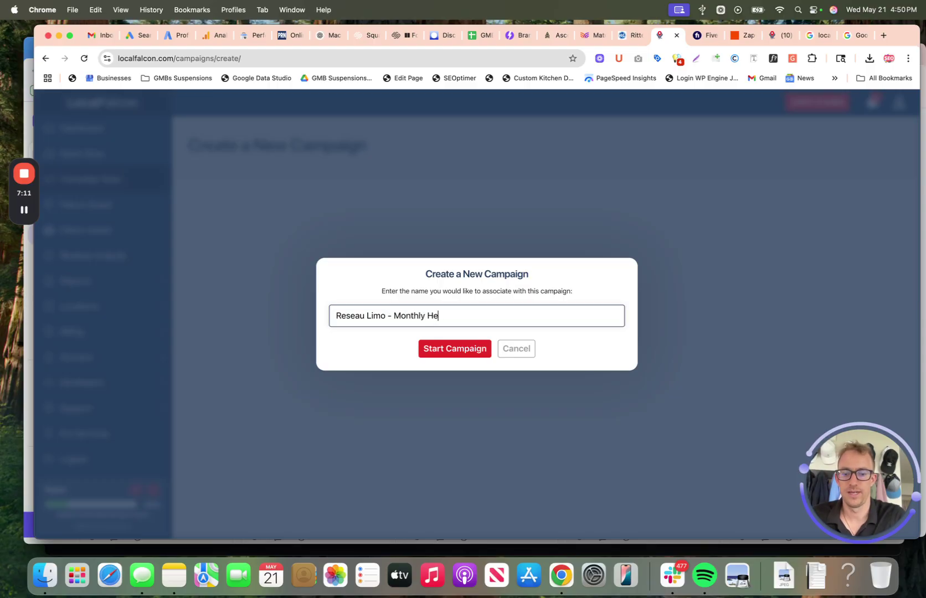
type("atmap GBP Scan")
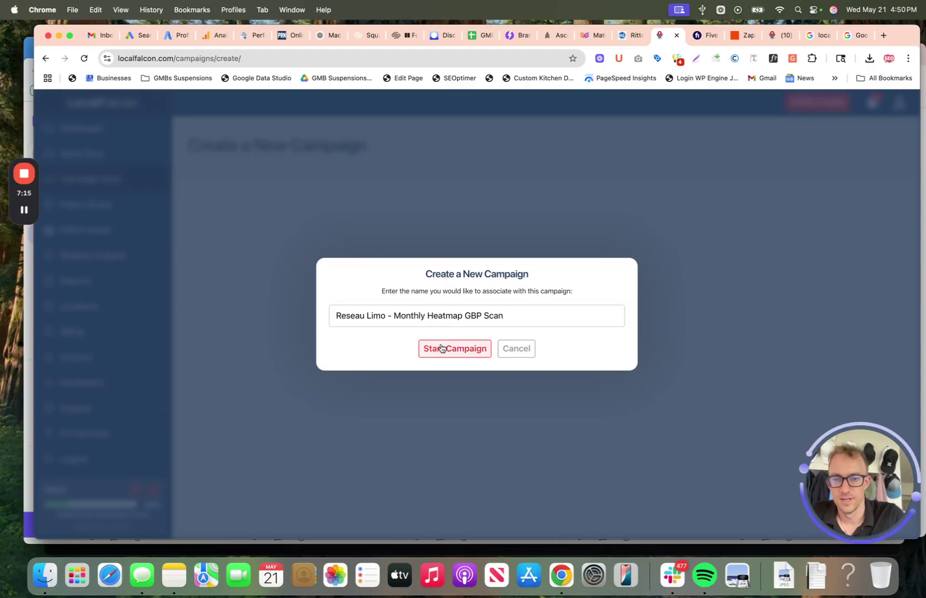
left_click(440, 348)
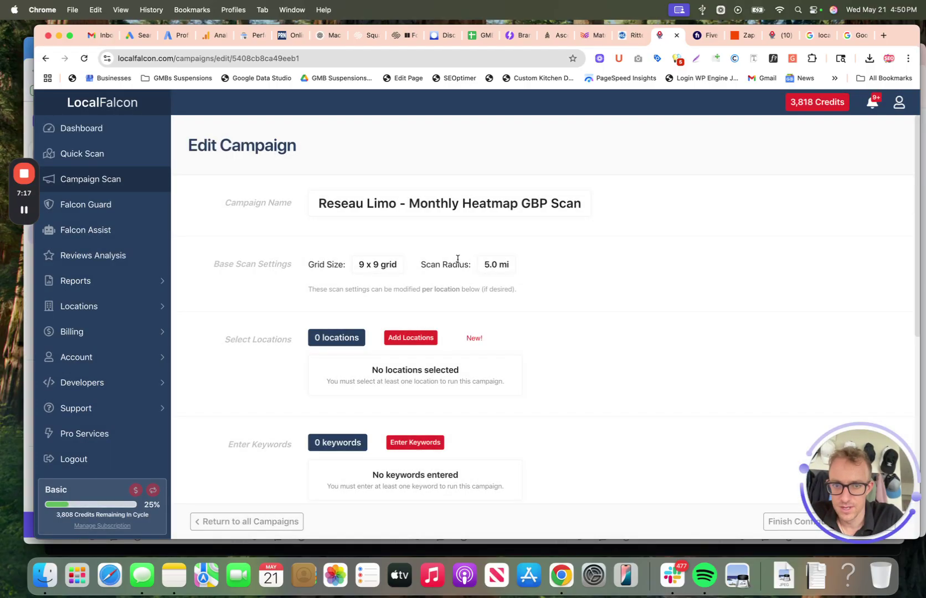
Step: Save the base scan grid as 15 x 15 after first trying 13 x 13
left_click(412, 265)
left_click(488, 292)
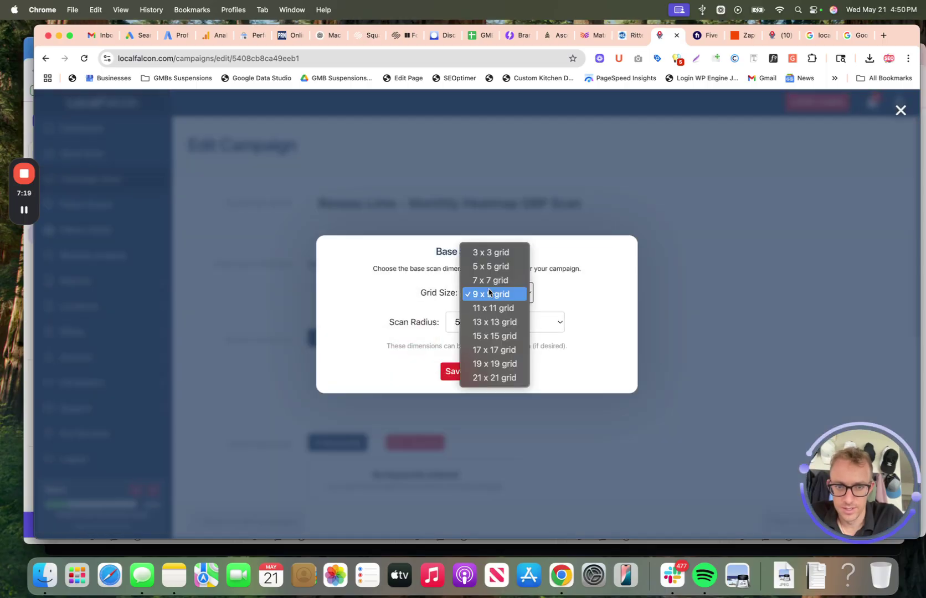
left_click(493, 321)
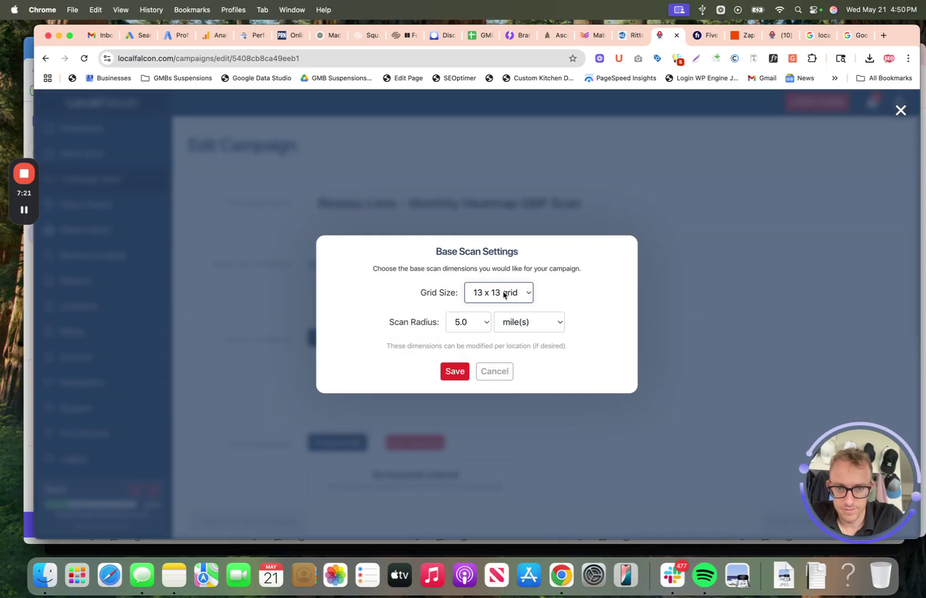
left_click(498, 293)
left_click(499, 310)
left_click(454, 372)
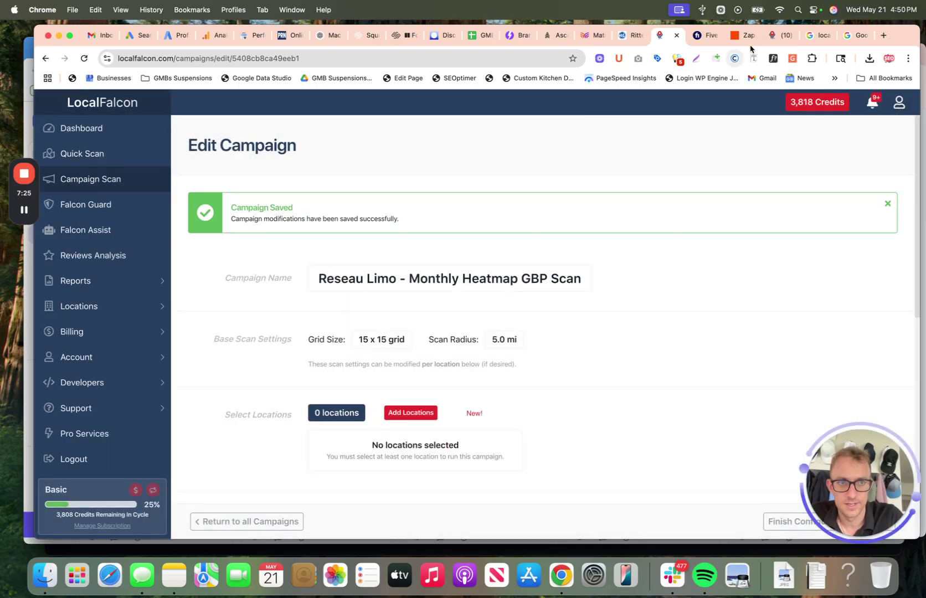
Step: Check the heatmap scan in the other tab, then return to the campaign page
left_click(780, 35)
scroll(546, 276, "up", 2)
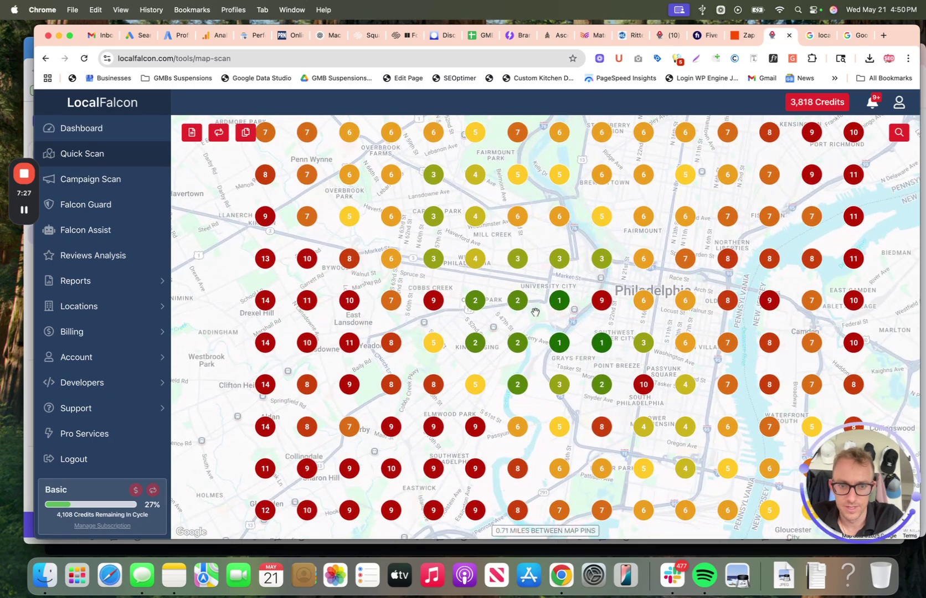
scroll(576, 309, "down", 2)
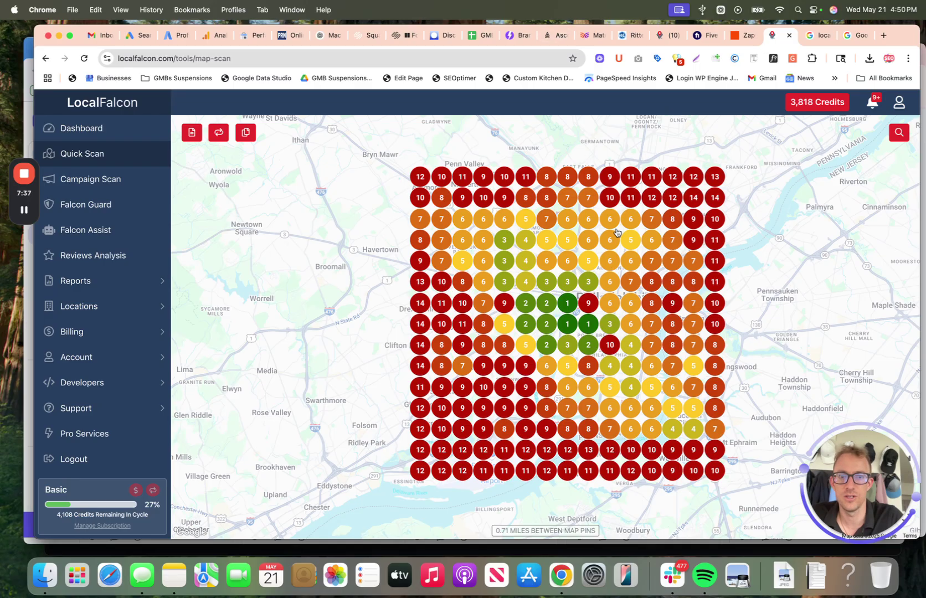
left_click(667, 36)
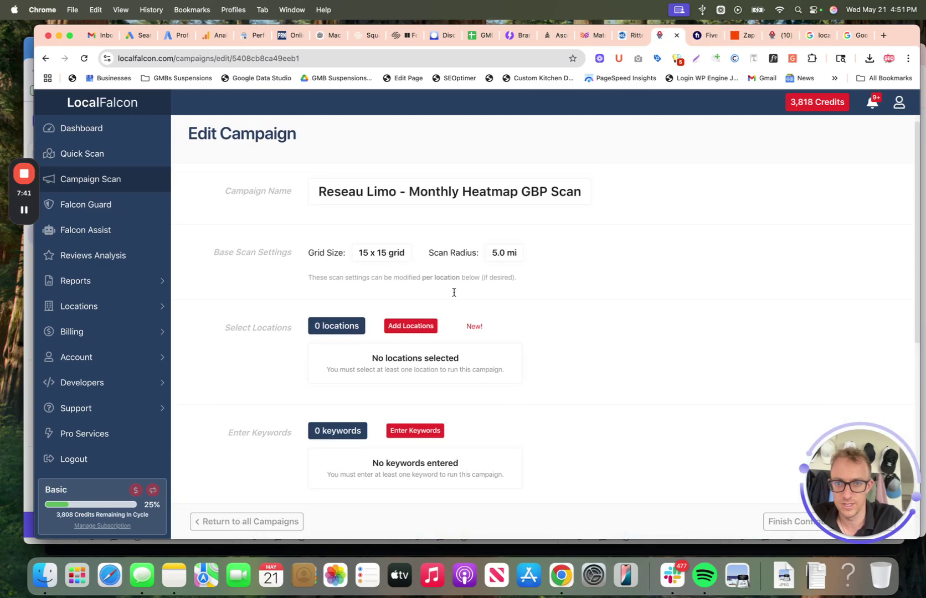
scroll(453, 293, "down", 10)
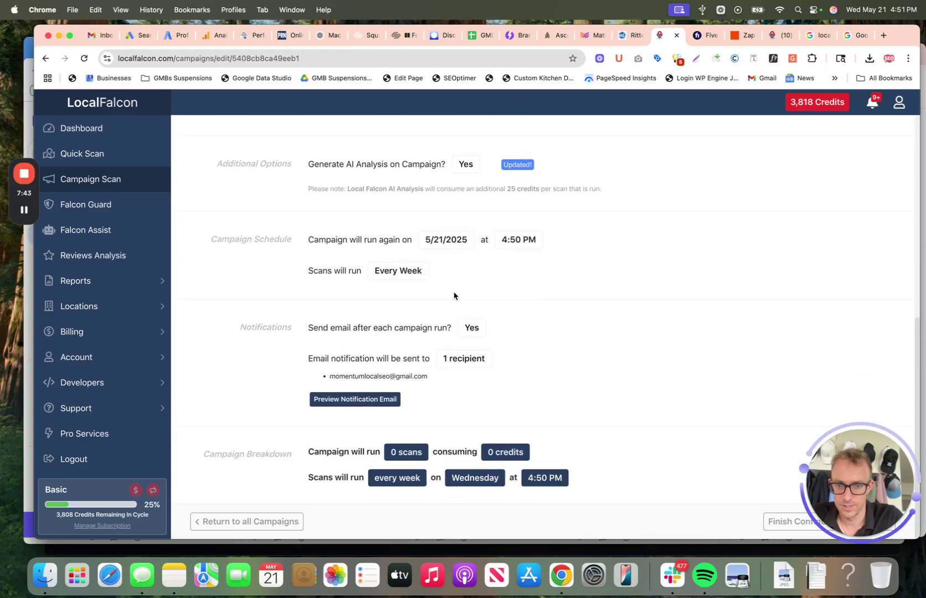
scroll(565, 310, "up", 15)
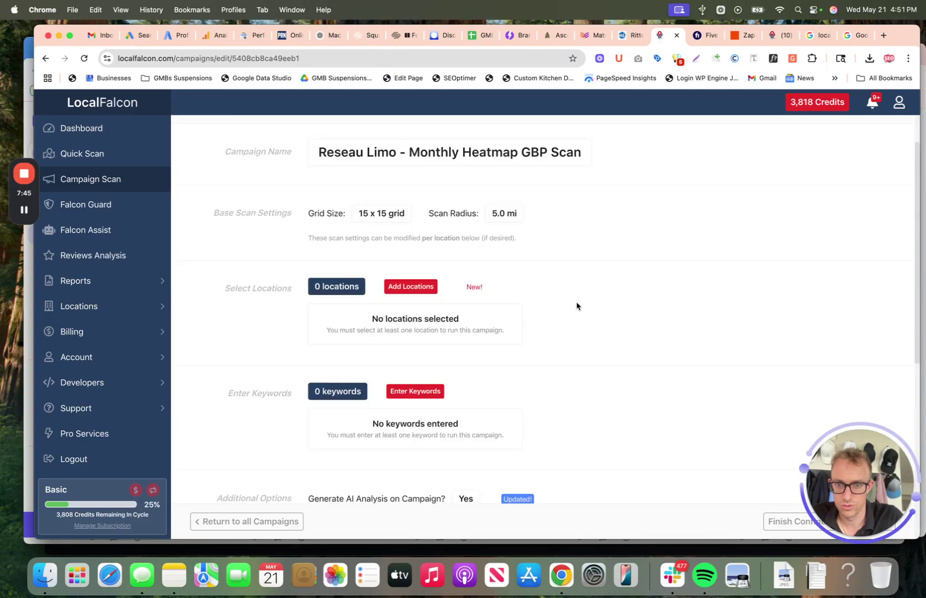
Step: Change the base scan to a 9 x 9 grid with a 3.0-mile radius and save
left_click(381, 265)
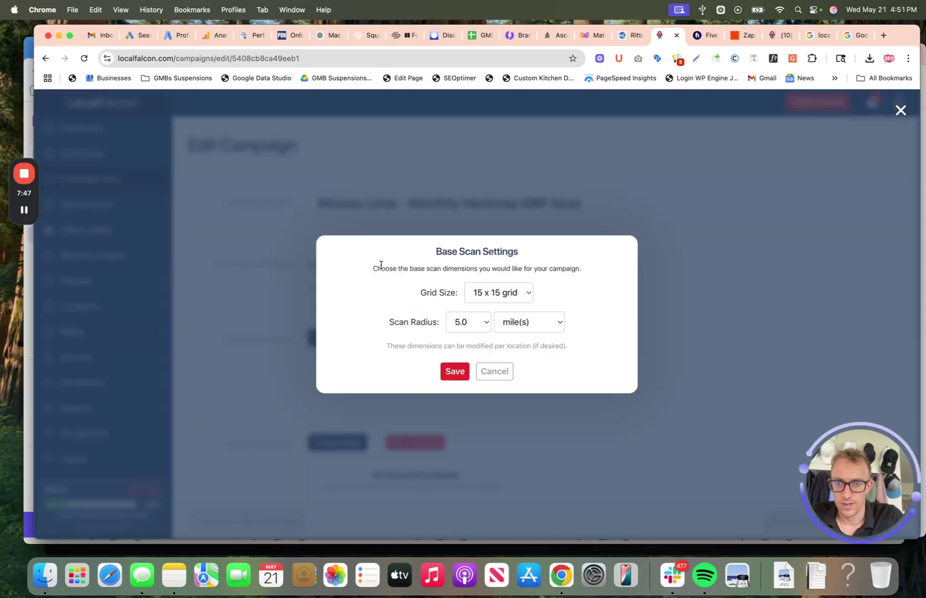
left_click(479, 295)
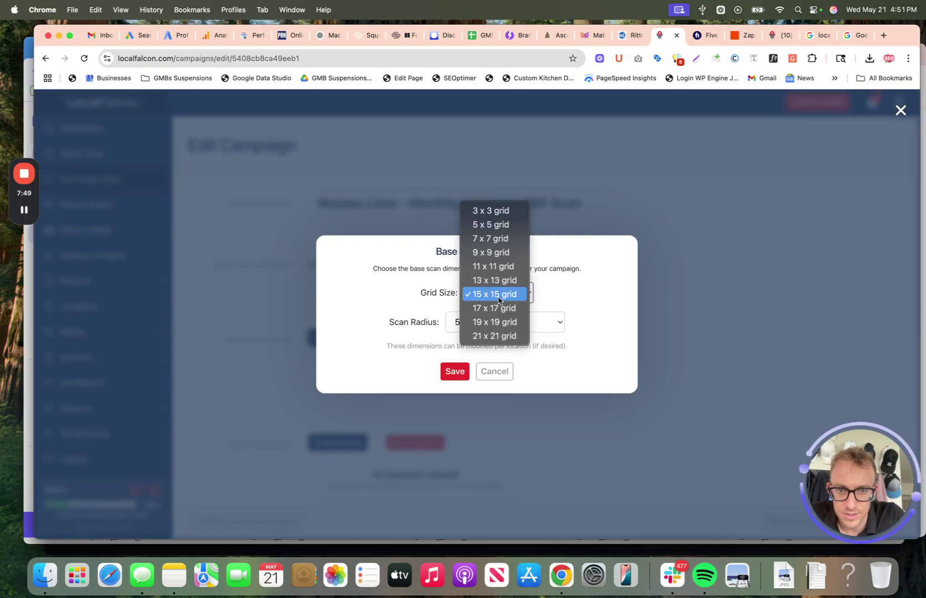
left_click(499, 253)
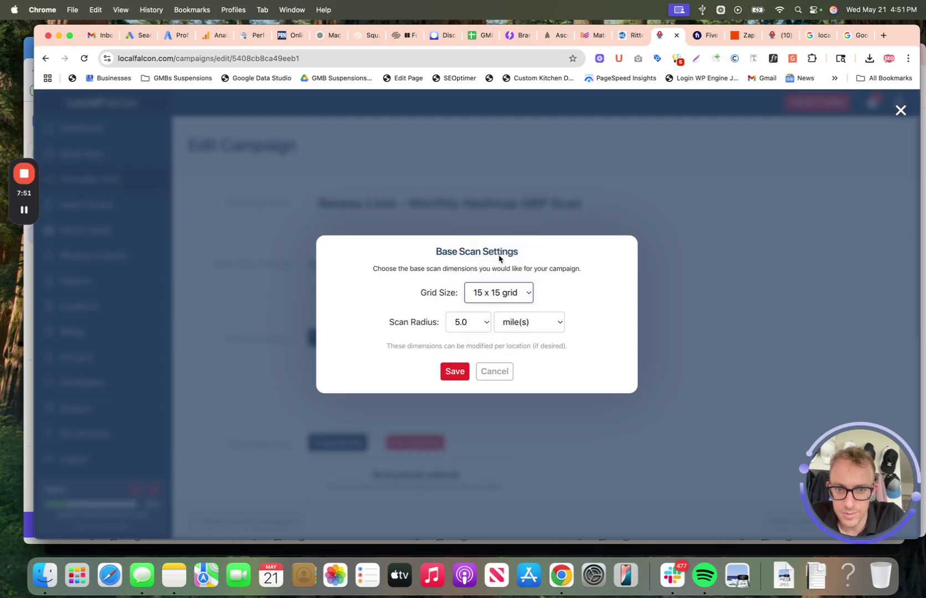
left_click(467, 327)
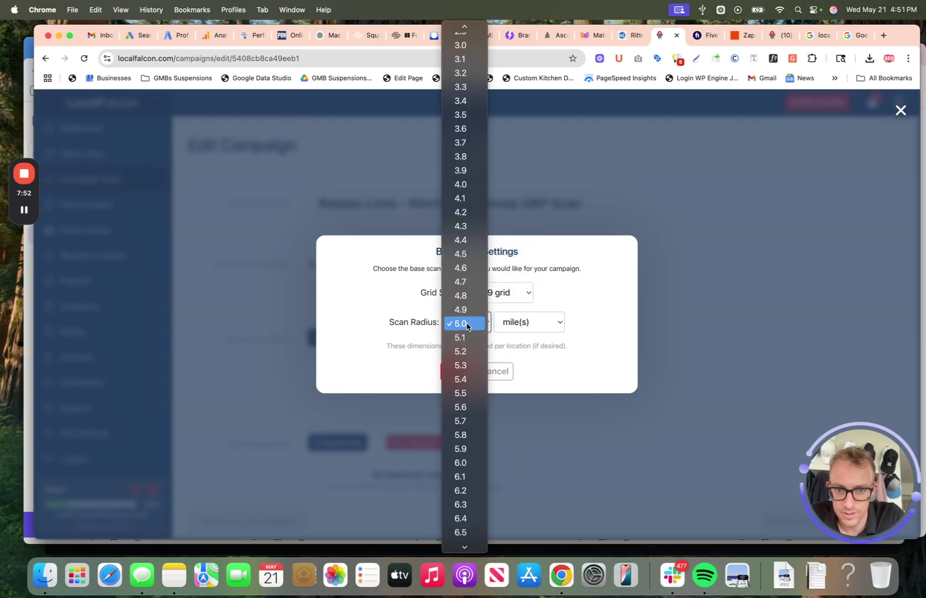
left_click(475, 46)
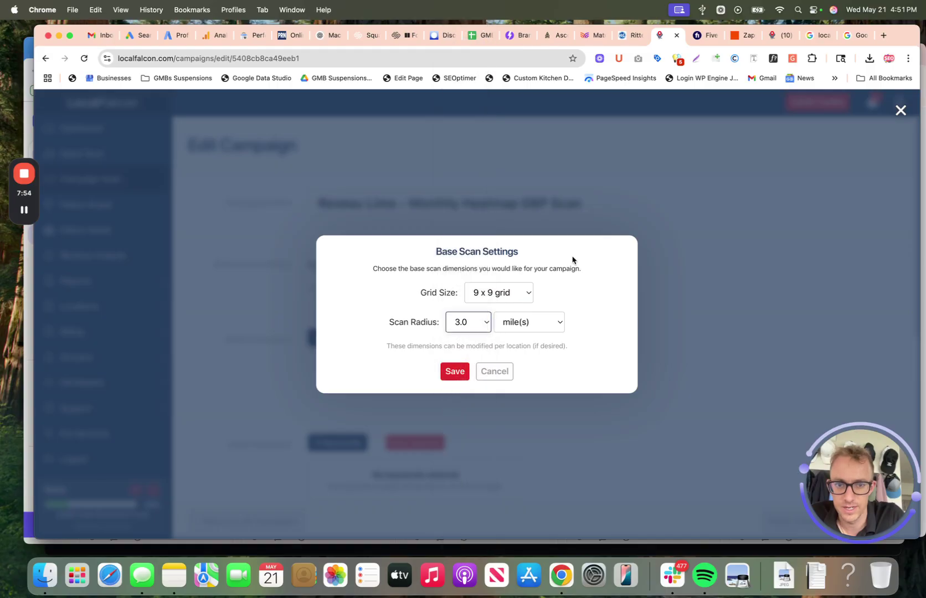
left_click(456, 372)
scroll(399, 355, "down", 2)
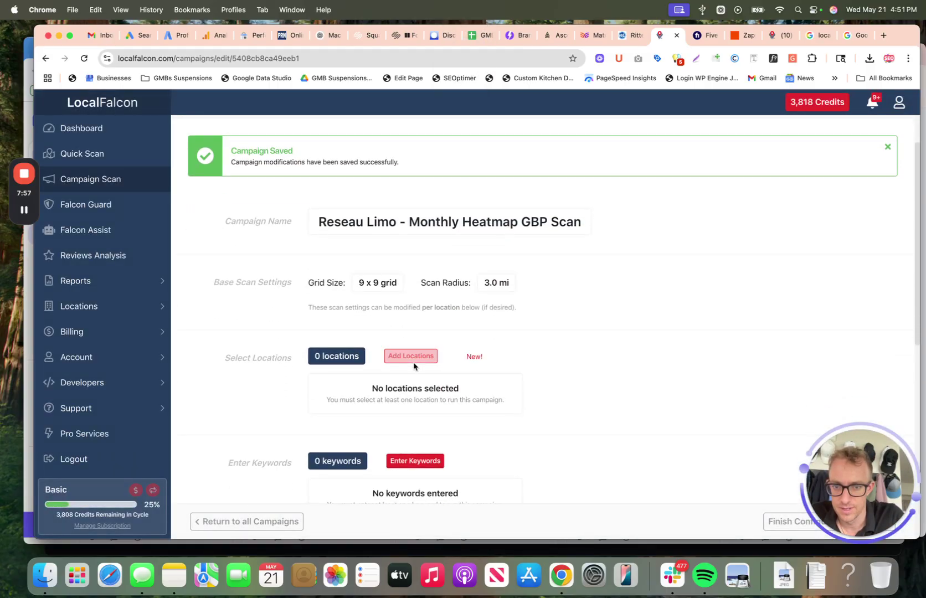
Step: Search 'limo' and add Réseau Limo Service Philadelphia | Black Car Service as the campaign location
left_click(411, 357)
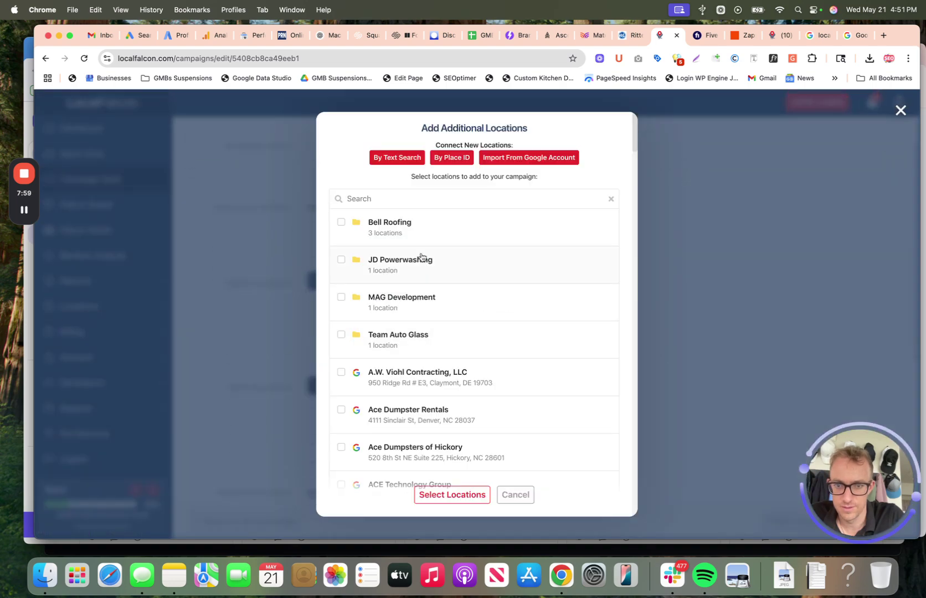
left_click(416, 200)
type("res")
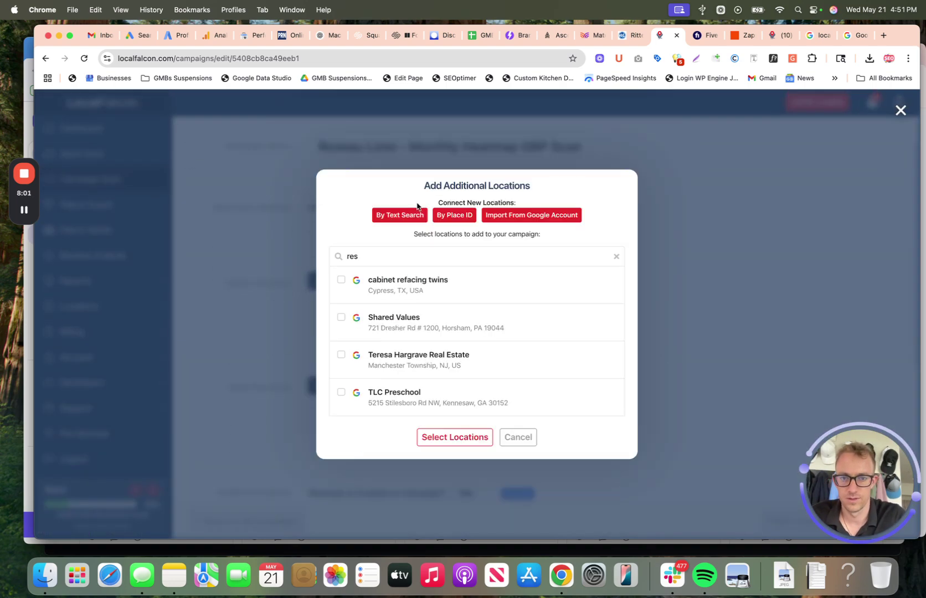
double_click(384, 259)
key("BackSpace")
type("limo")
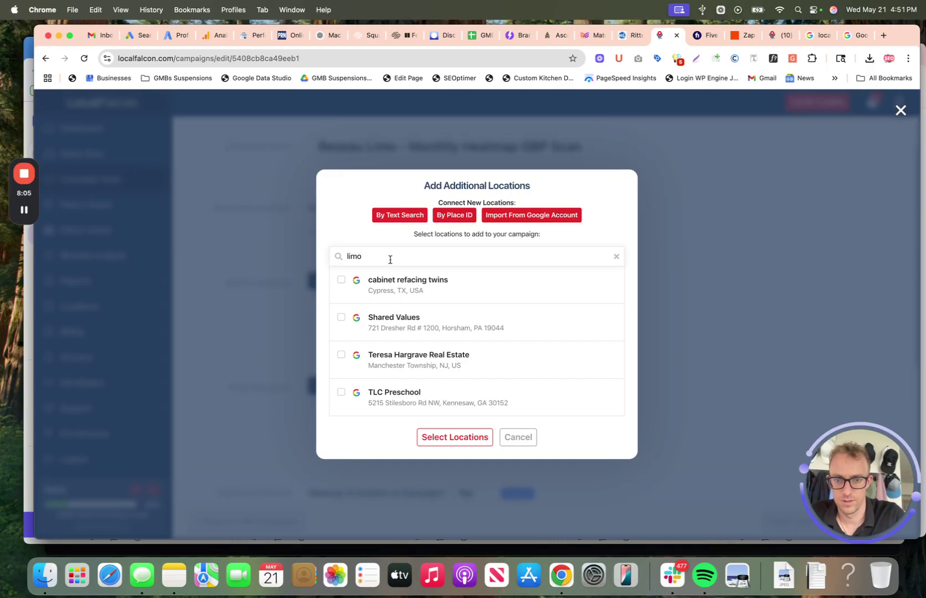
left_click(422, 354)
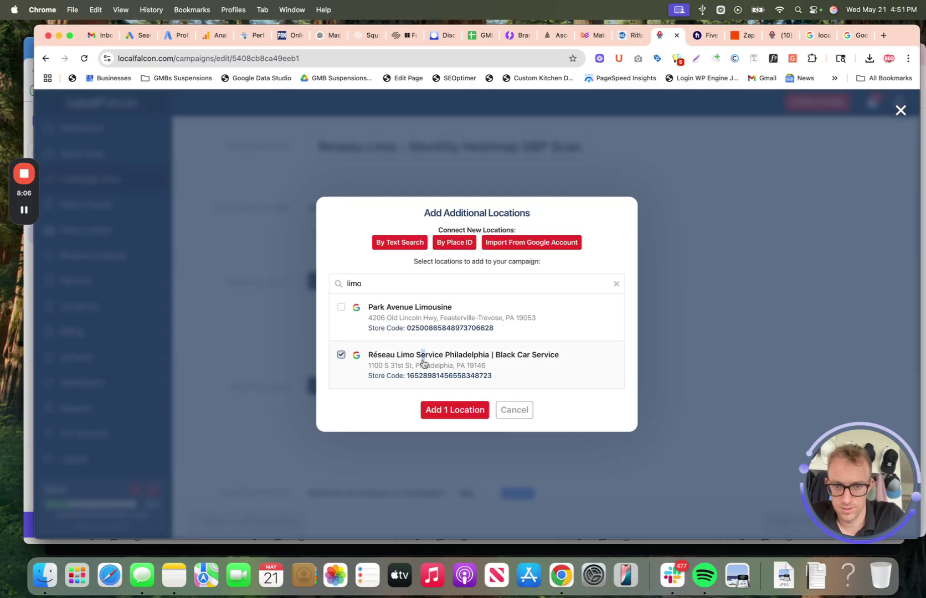
left_click(446, 409)
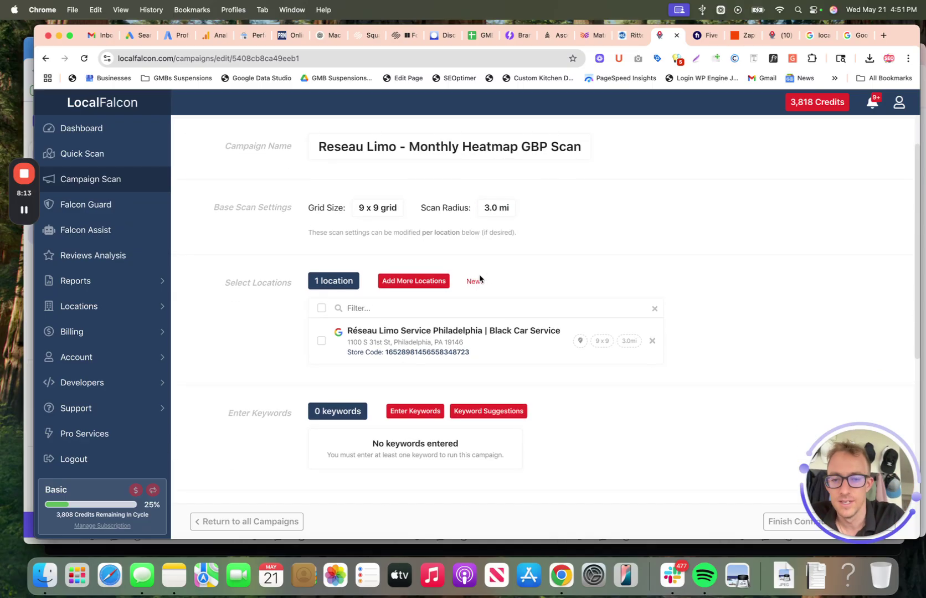
scroll(542, 257, "down", 1)
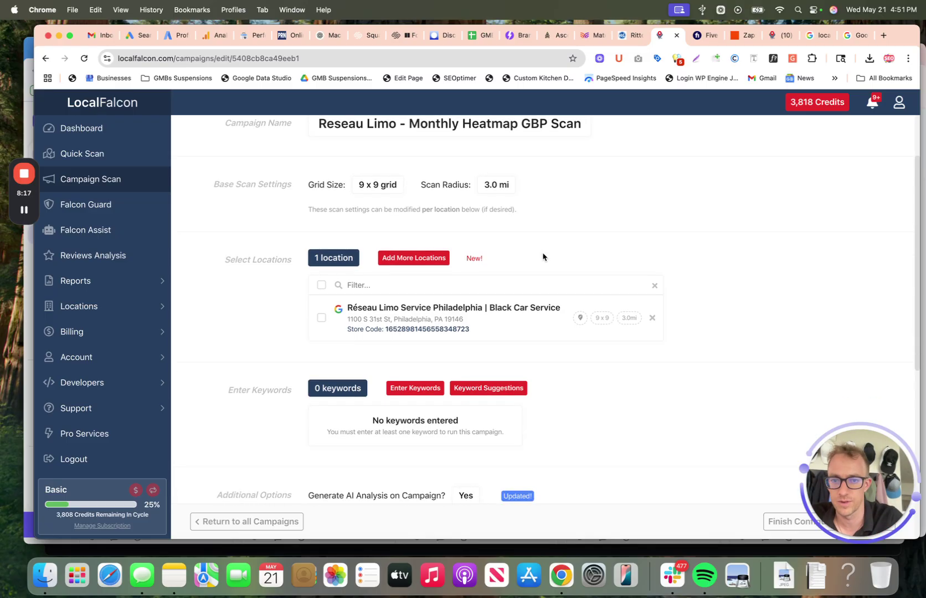
scroll(488, 283, "down", 3)
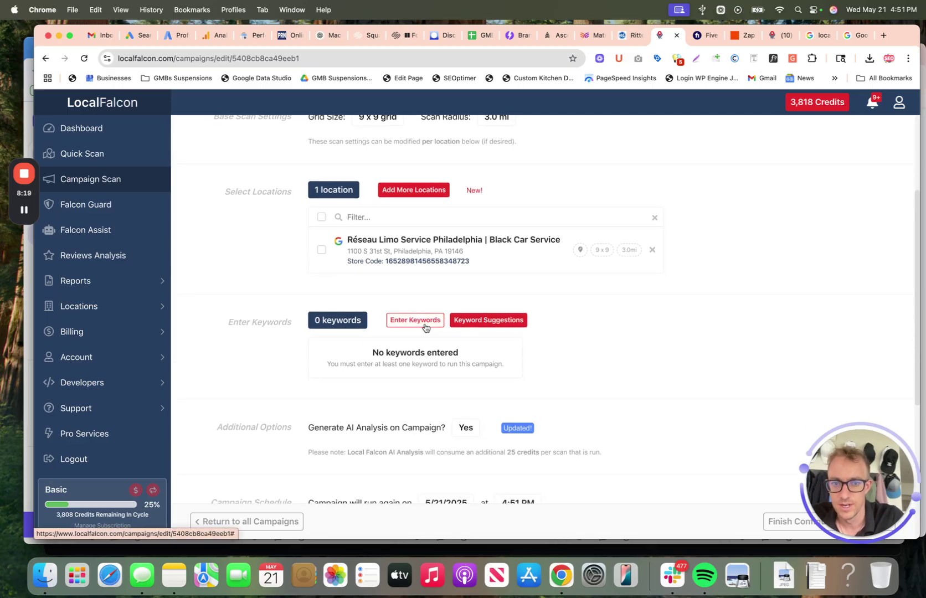
Step: Add the keyword 'limo service philadelphia' and enable AI analysis for the campaign
left_click(414, 320)
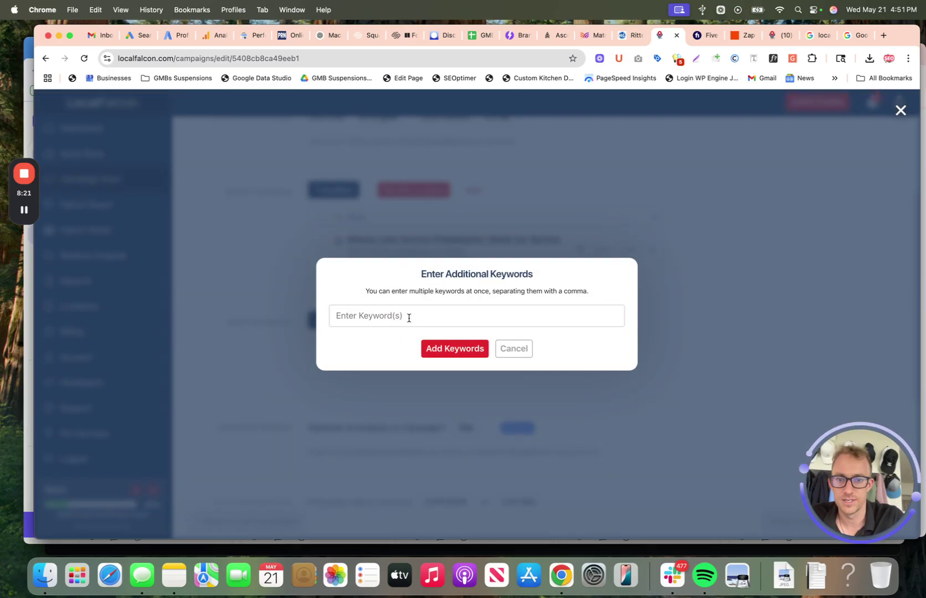
type("limo")
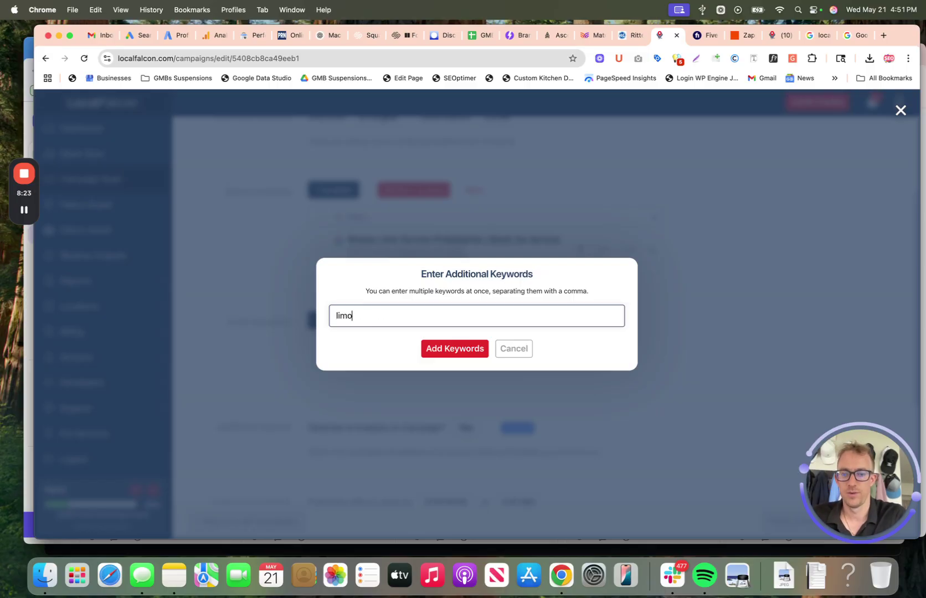
type(" service philadelph")
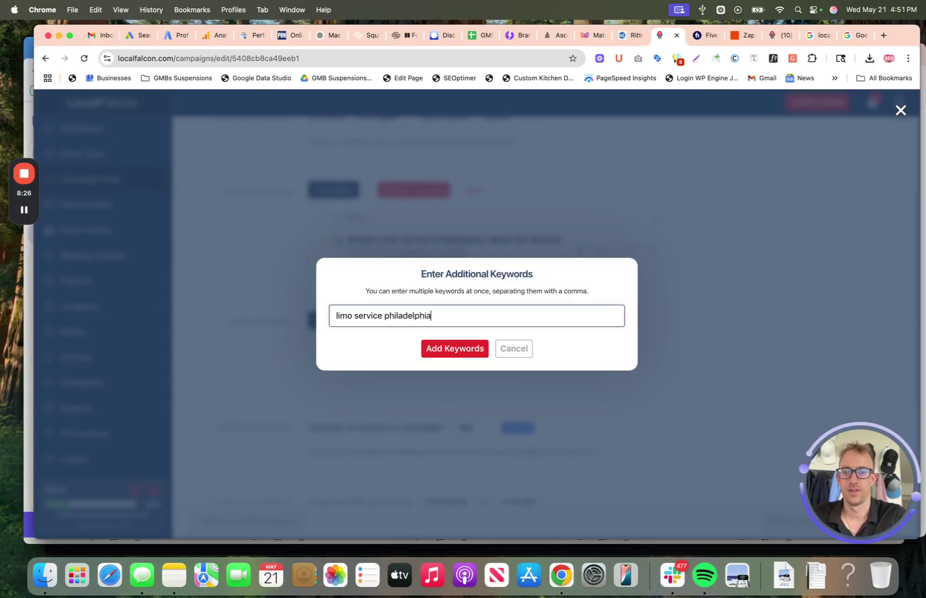
type("ia")
left_click(442, 349)
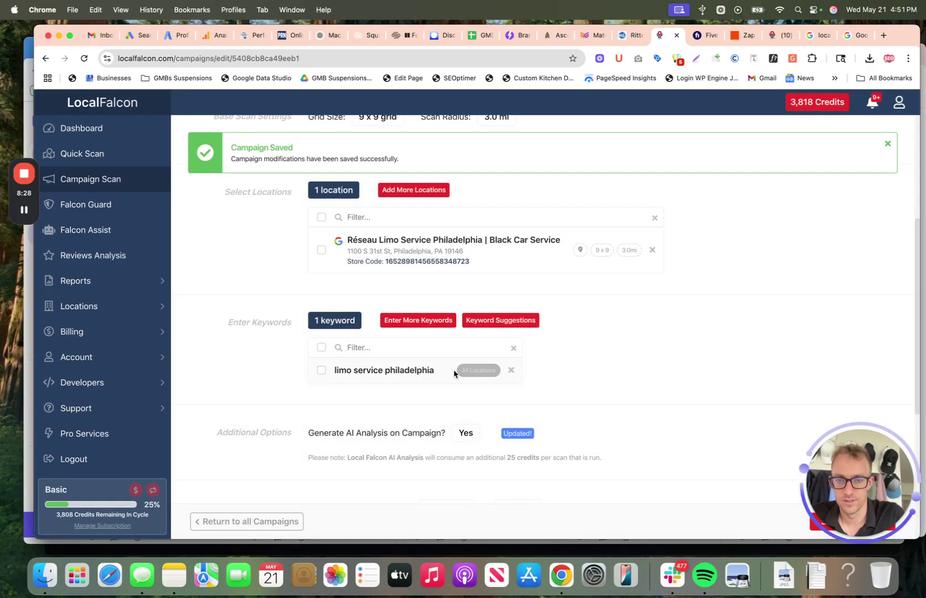
scroll(287, 404, "down", 3)
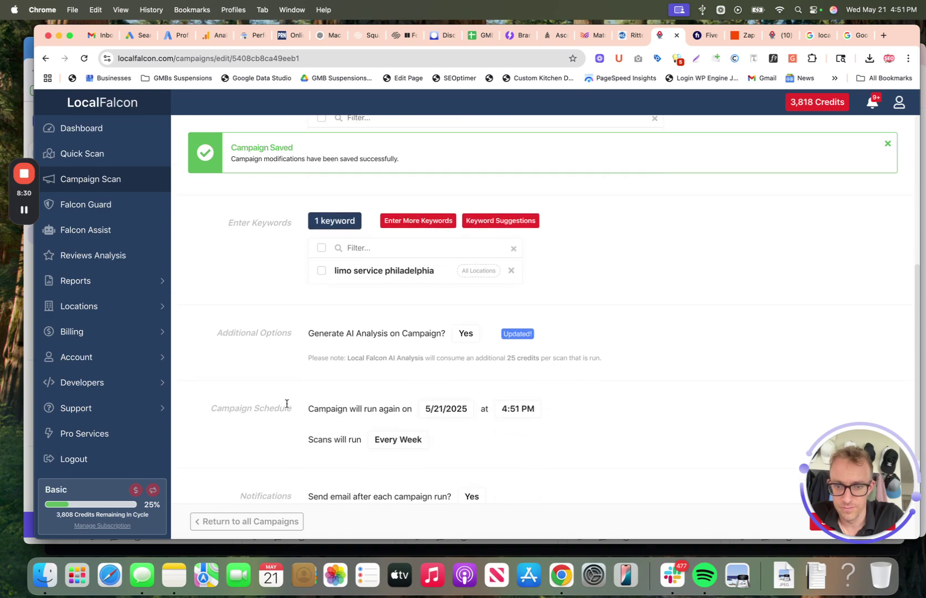
left_click(464, 333)
left_click(454, 356)
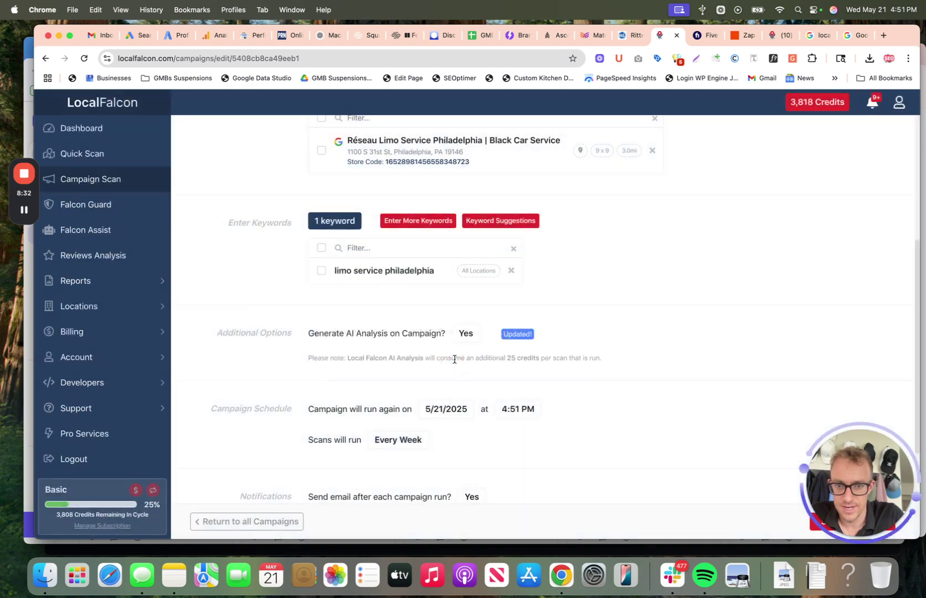
Step: Change the campaign schedule from every week to every month and save
left_click(398, 440)
left_click(500, 316)
left_click(493, 372)
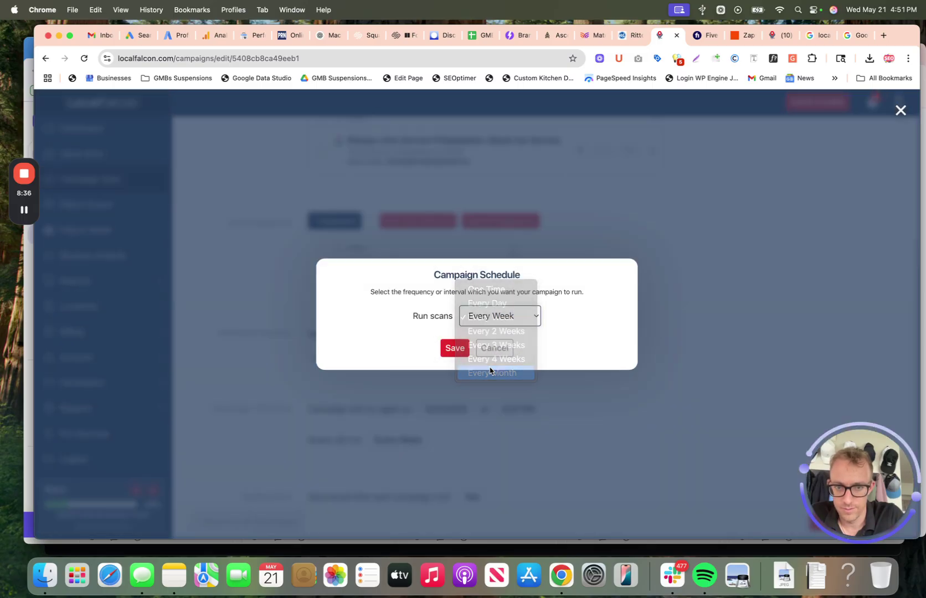
left_click(454, 348)
scroll(462, 377, "down", 2)
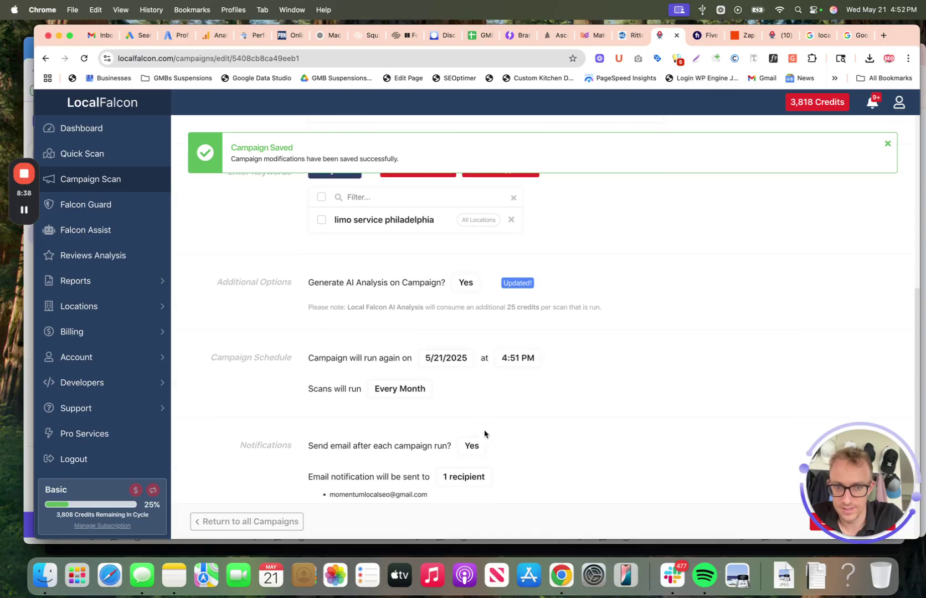
scroll(455, 369, "down", 3)
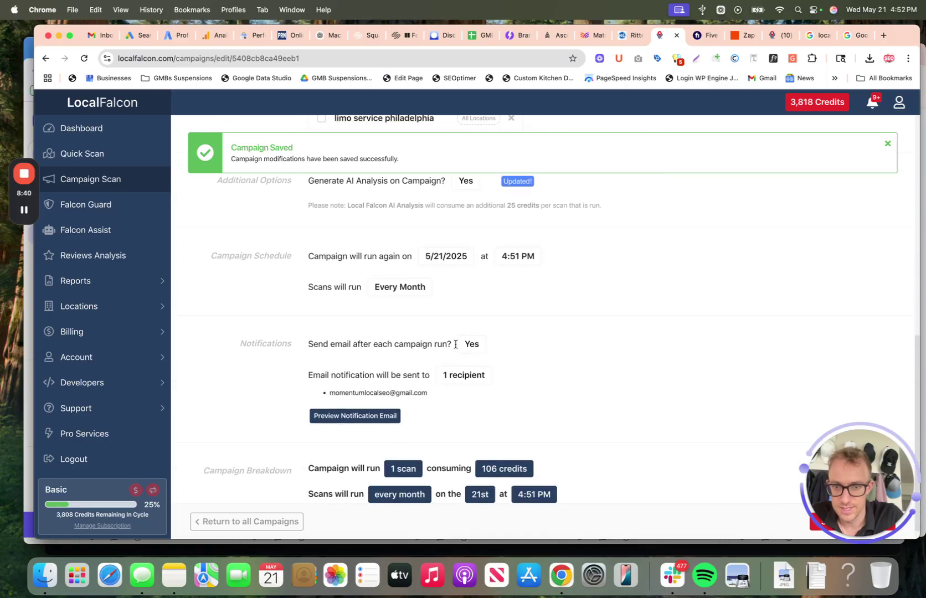
Step: Enter a reply-to e-mail address and body text 'Here is the heat map weekly google rankings saca', then save
left_click(472, 344)
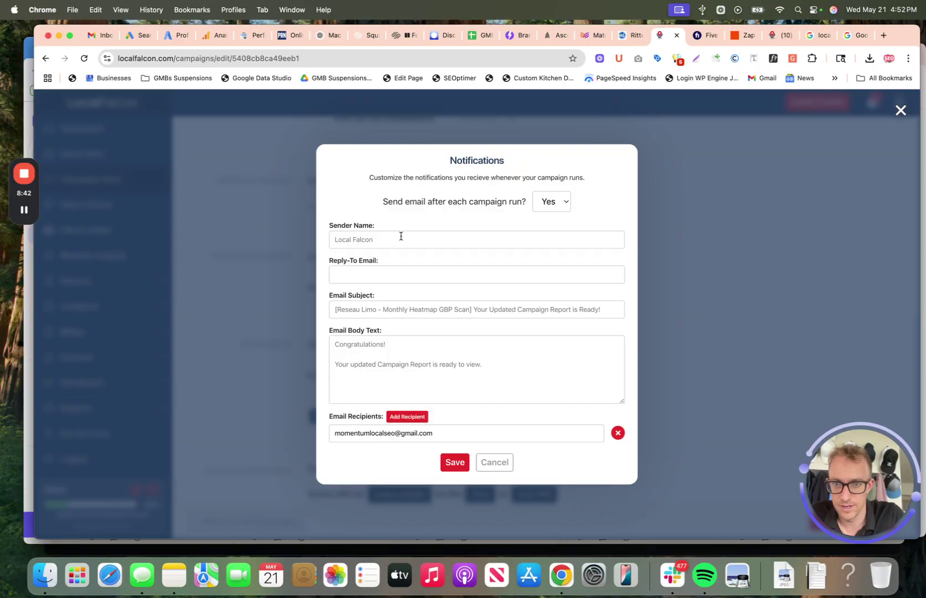
left_click(385, 237)
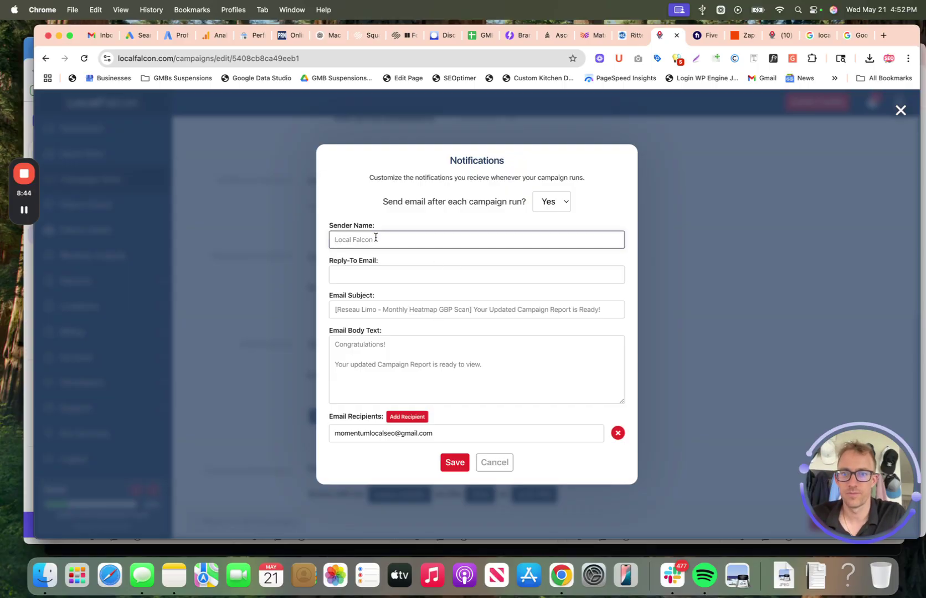
left_click(357, 274)
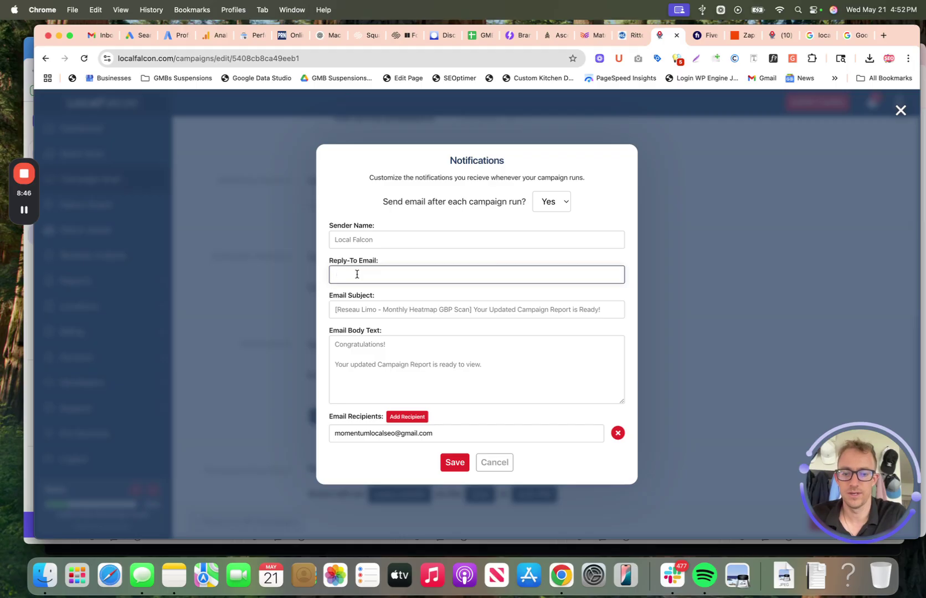
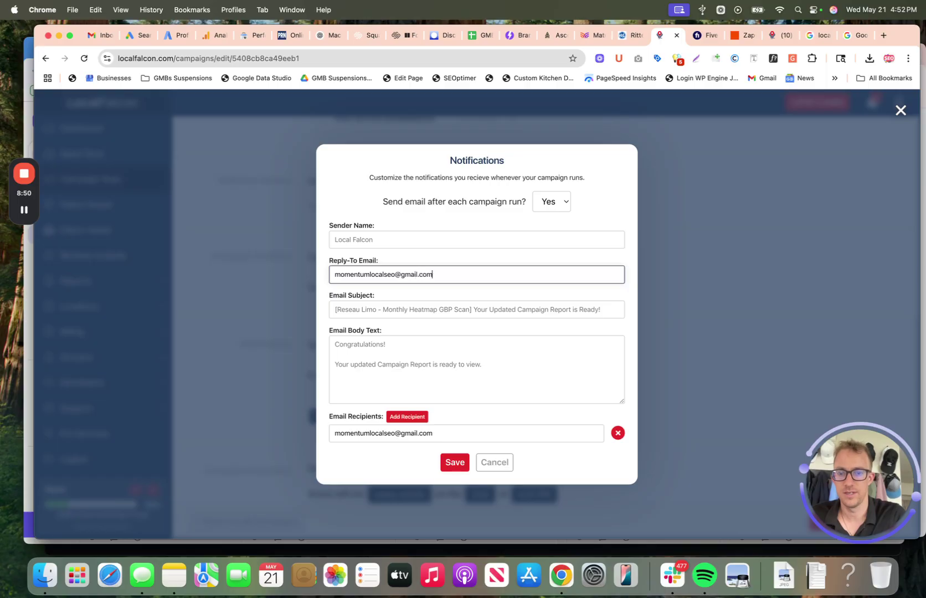
left_click(334, 309)
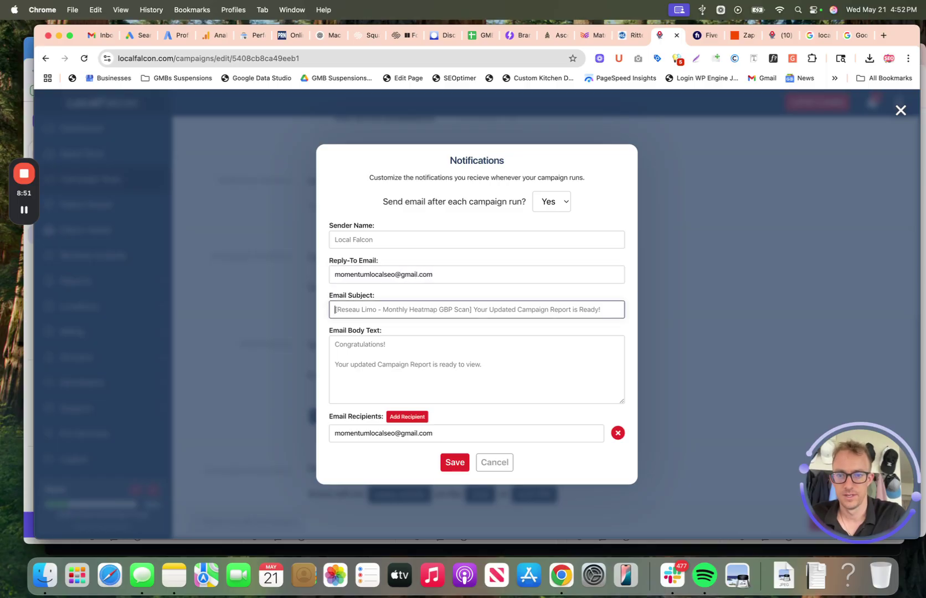
left_click(431, 354)
type("Here is the")
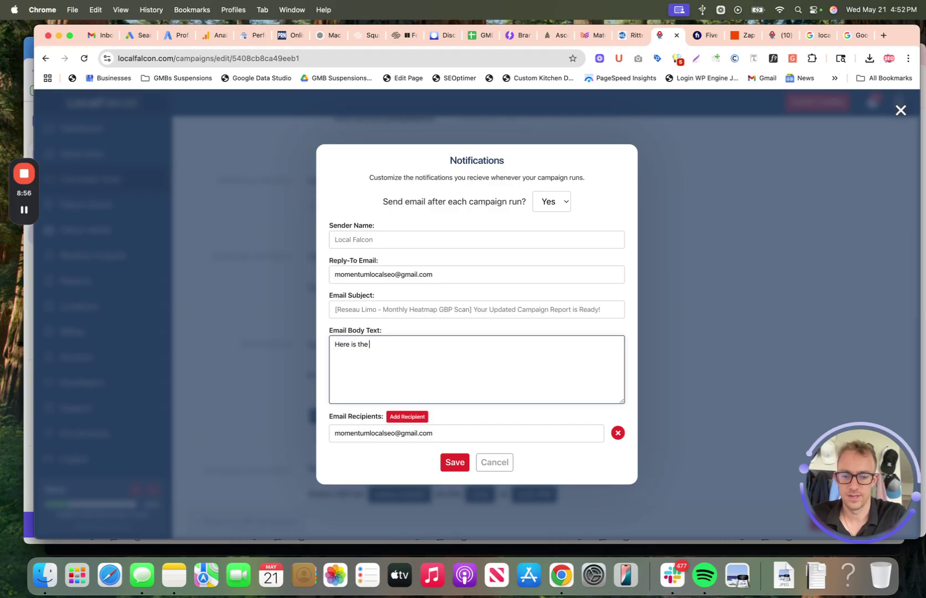
type(" heat map week")
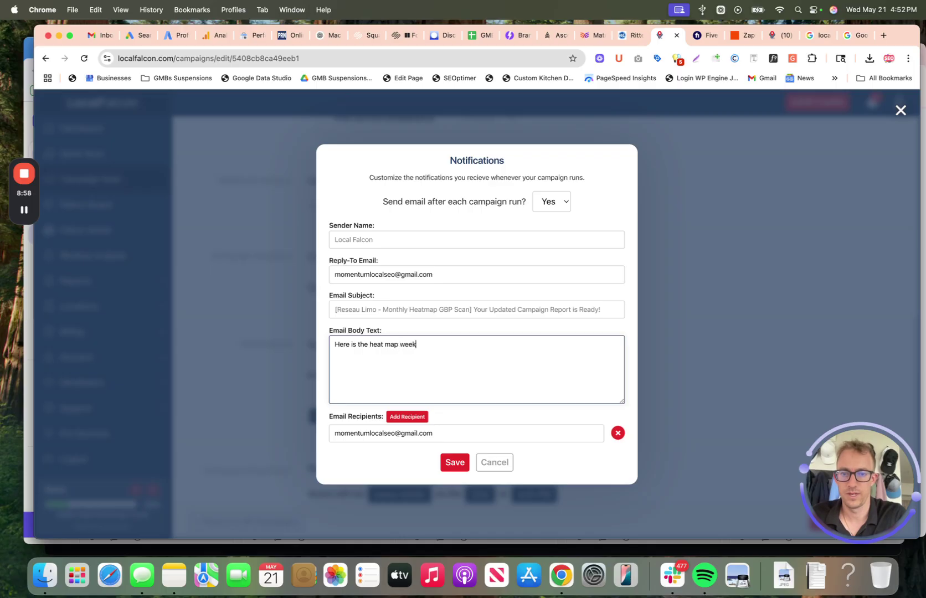
type("ly google rankings sacan for Reseau Limo profile.")
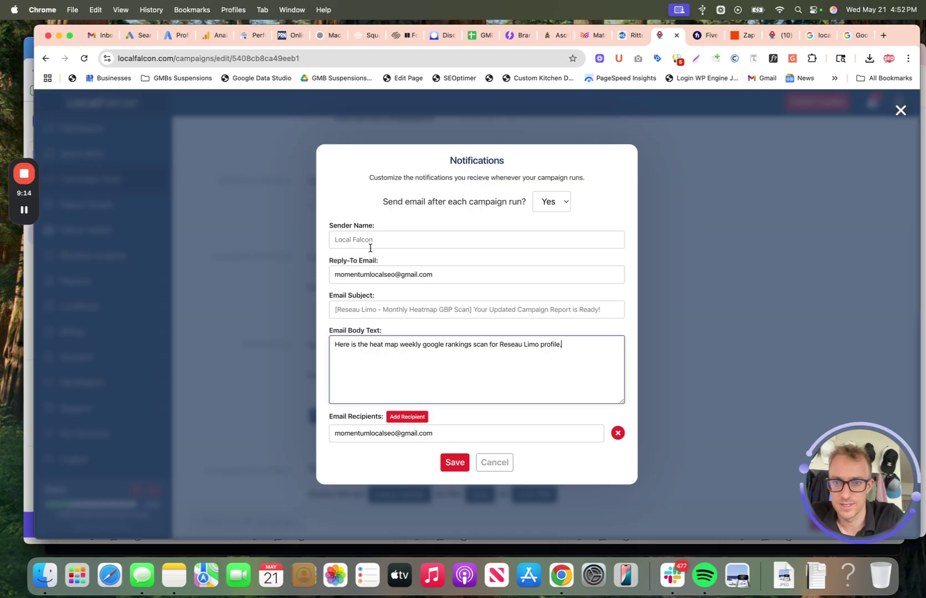
left_click(455, 463)
scroll(508, 274, "down", 1)
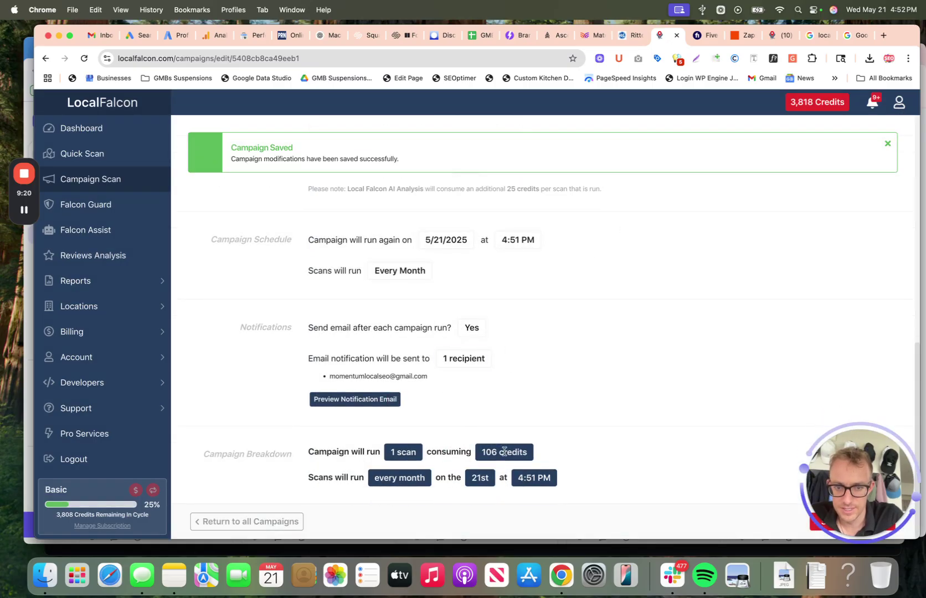
left_click_drag(542, 451, 471, 449)
scroll(472, 448, "up", 15)
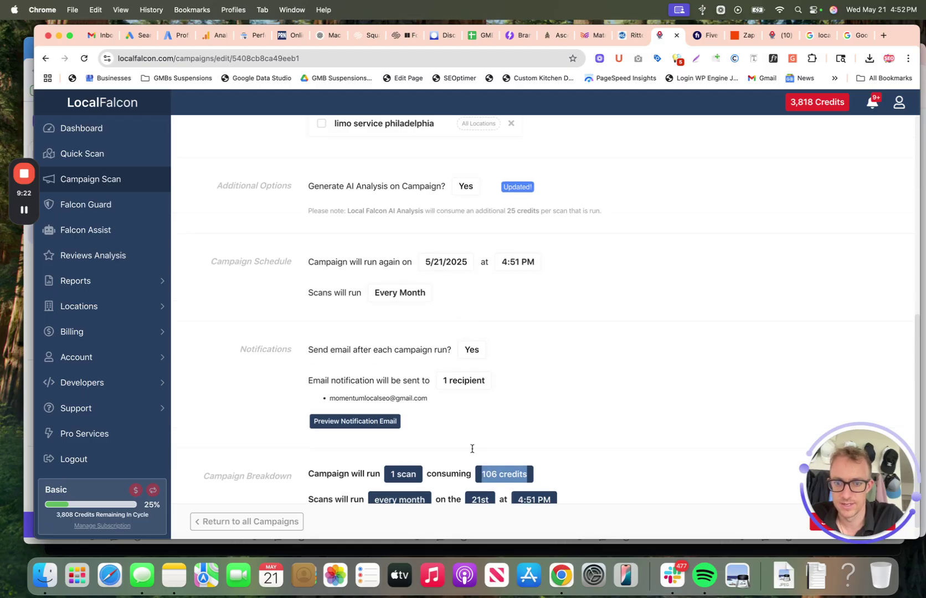
left_click(386, 269)
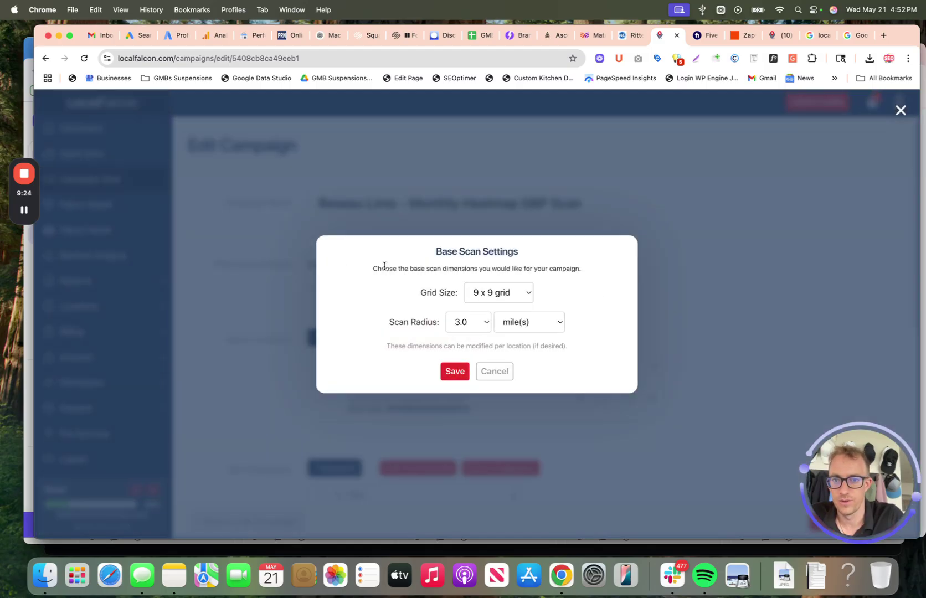
left_click(498, 298)
left_click(498, 264)
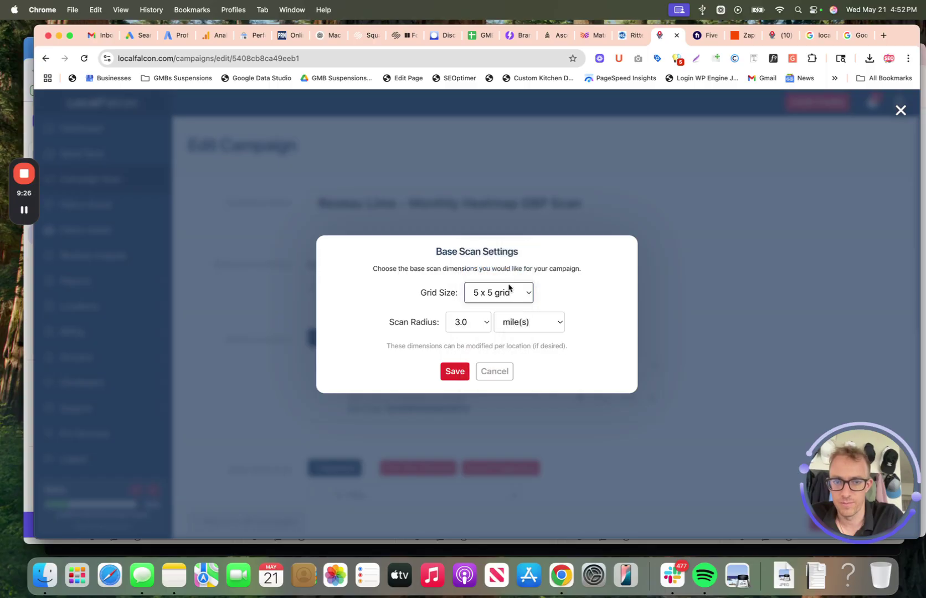
left_click(496, 295)
left_click(491, 280)
left_click(467, 322)
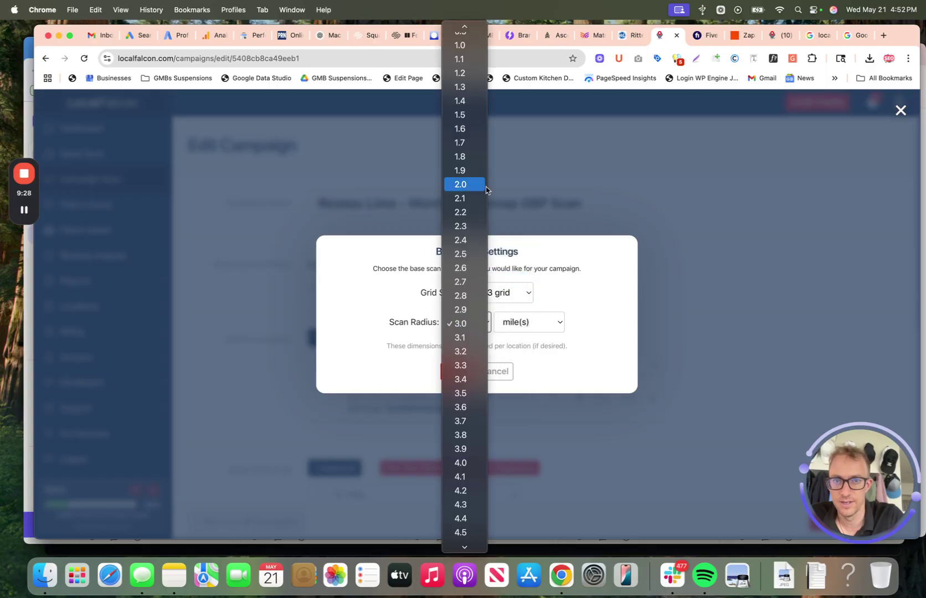
left_click(462, 45)
left_click(453, 371)
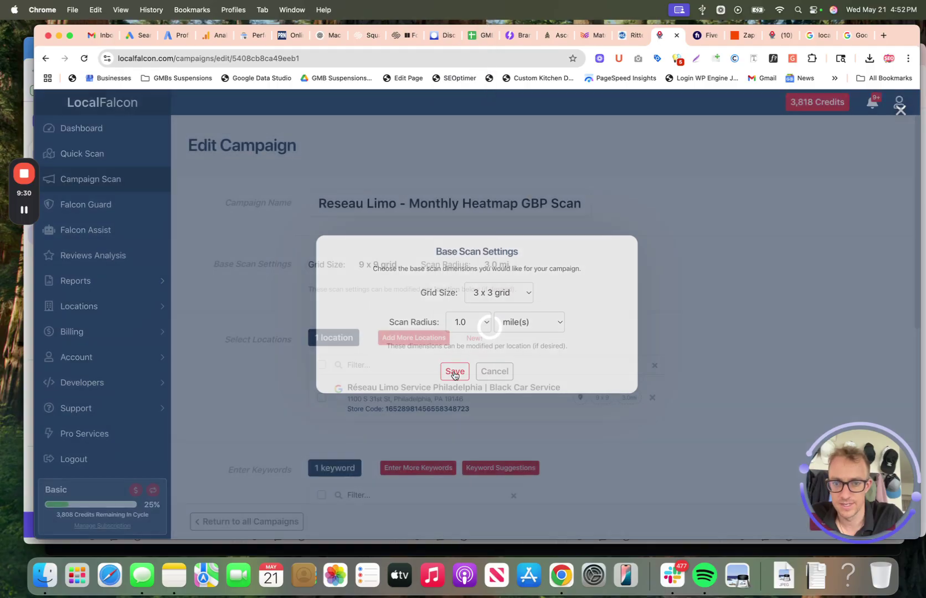
scroll(512, 333, "down", 10)
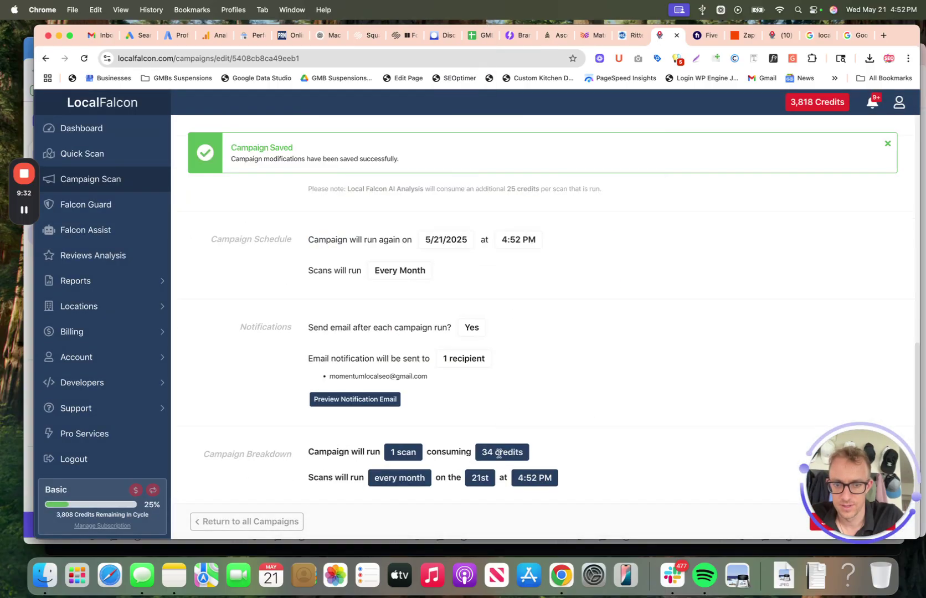
scroll(498, 453, "up", 10)
left_click(442, 324)
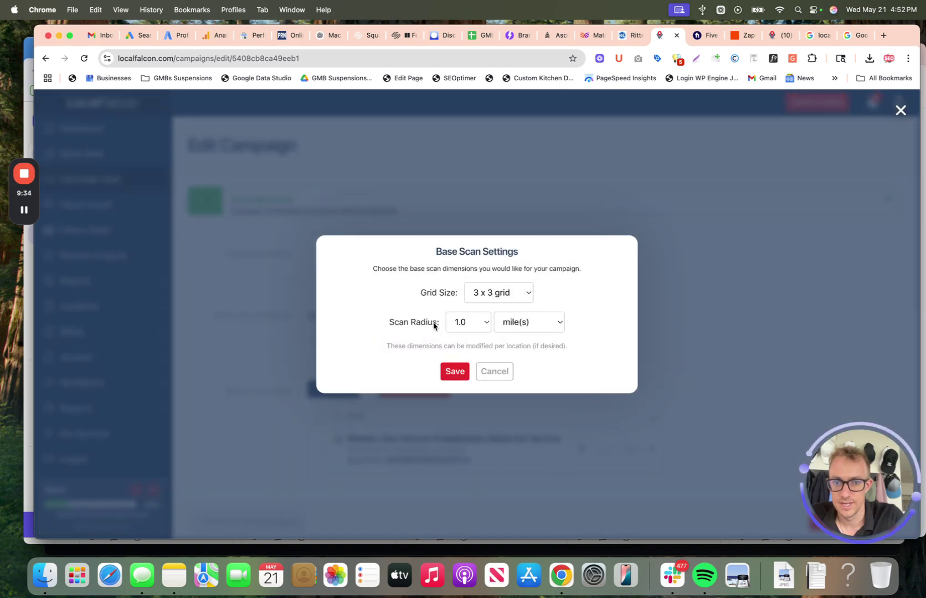
left_click(491, 291)
left_click(488, 335)
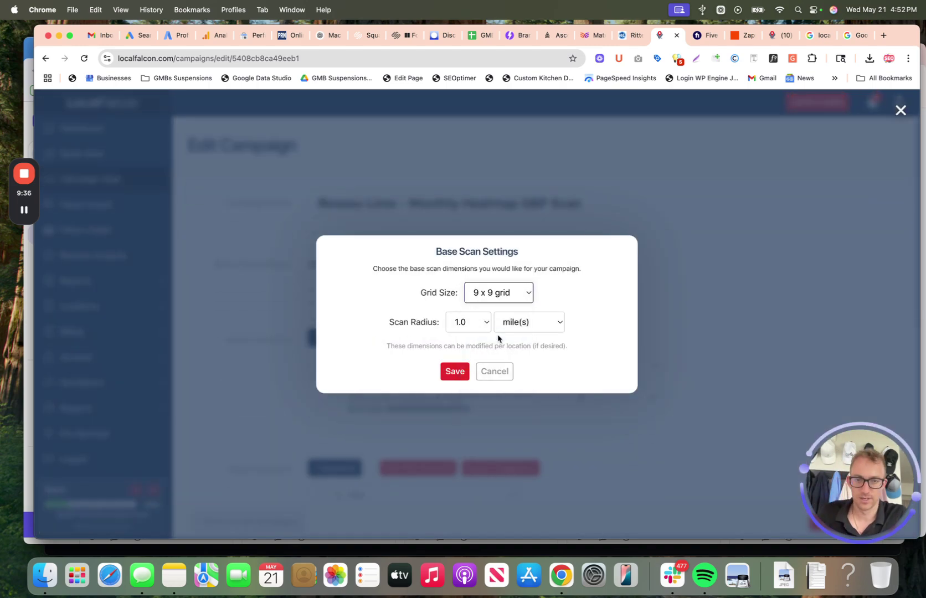
left_click(475, 327)
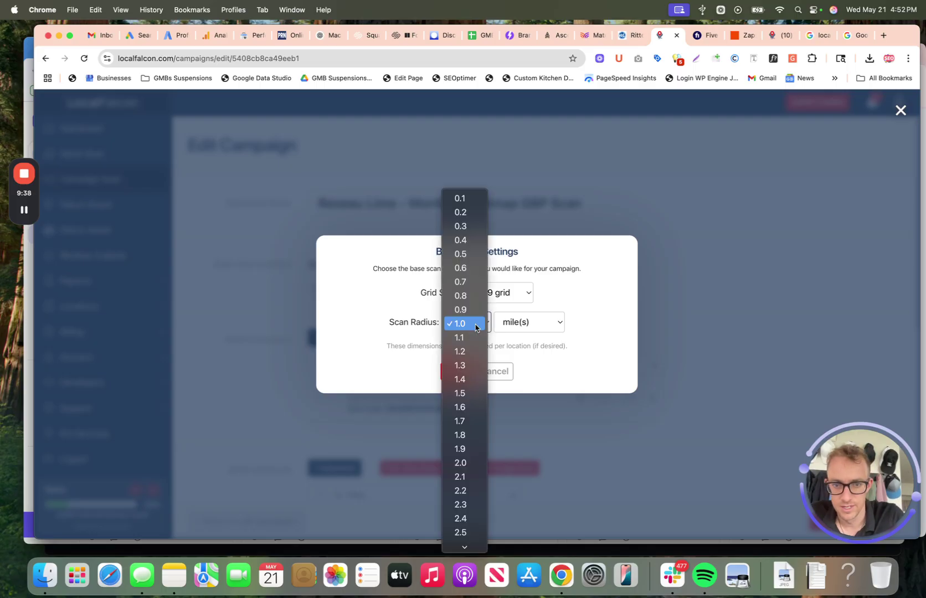
scroll(470, 446, "down", 4)
left_click(465, 448)
left_click(453, 371)
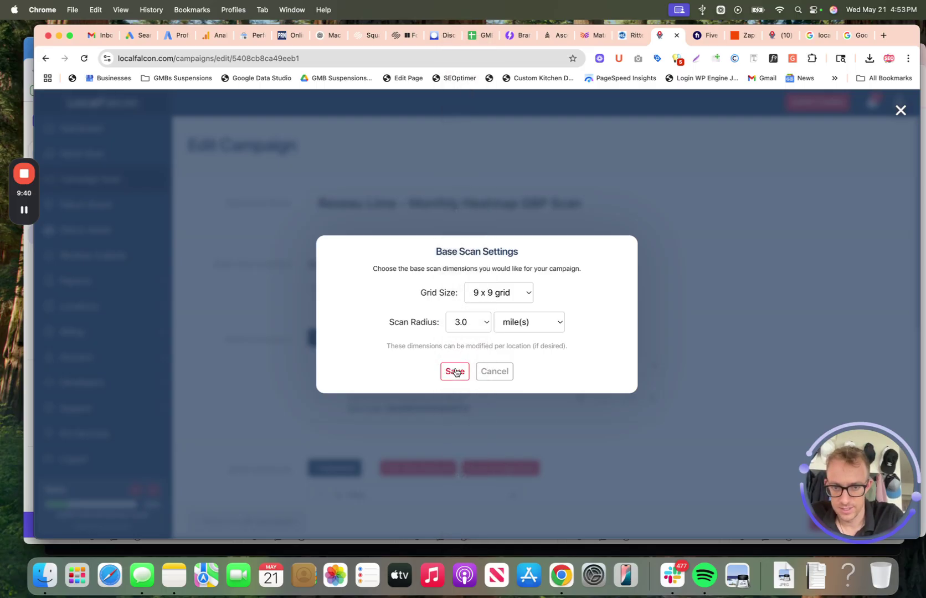
Step: Type 'limo transpoaation near me' into the keyword filter and copy that text
scroll(549, 240, "down", 5)
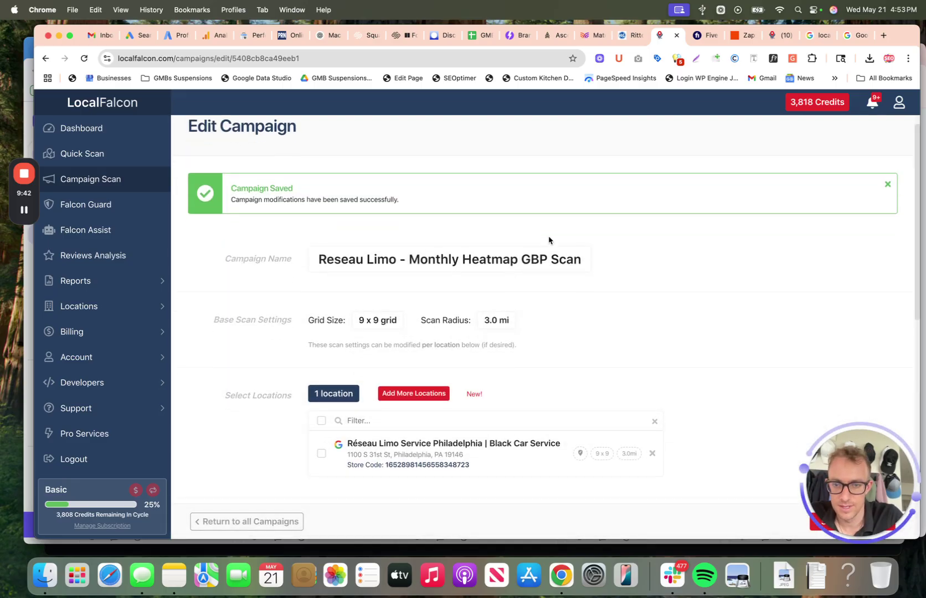
scroll(549, 240, "down", 3)
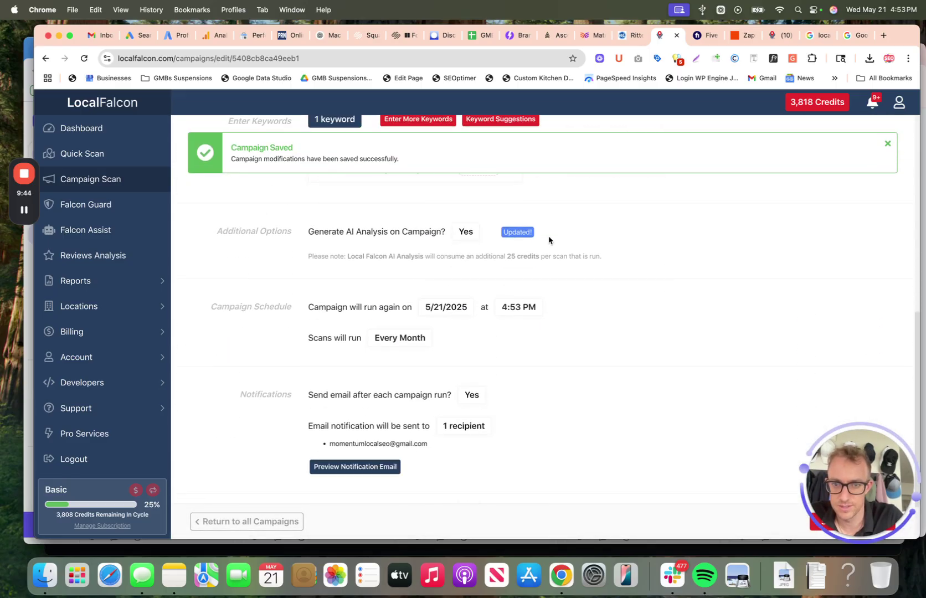
scroll(402, 217, "up", 1)
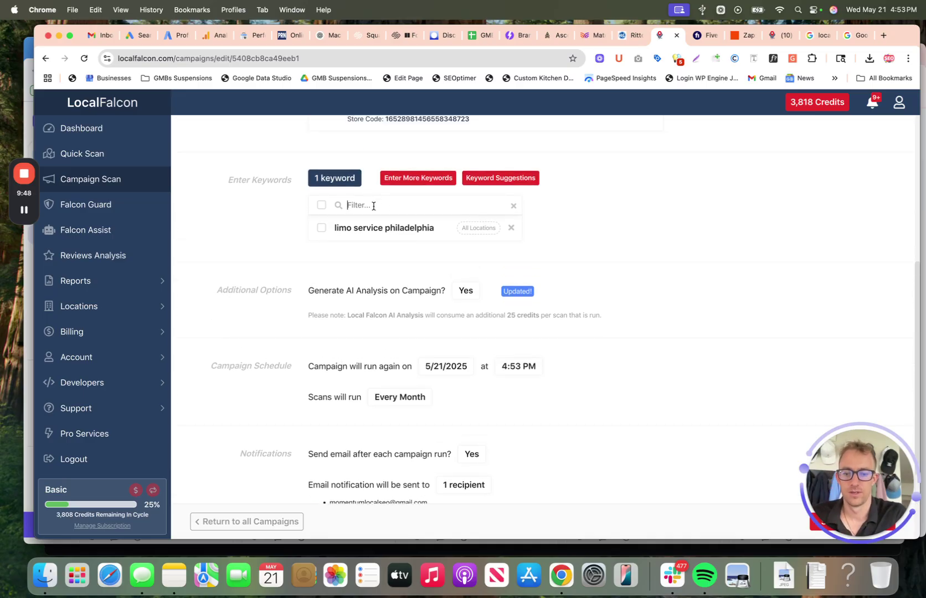
left_click(374, 206)
type("limo tr")
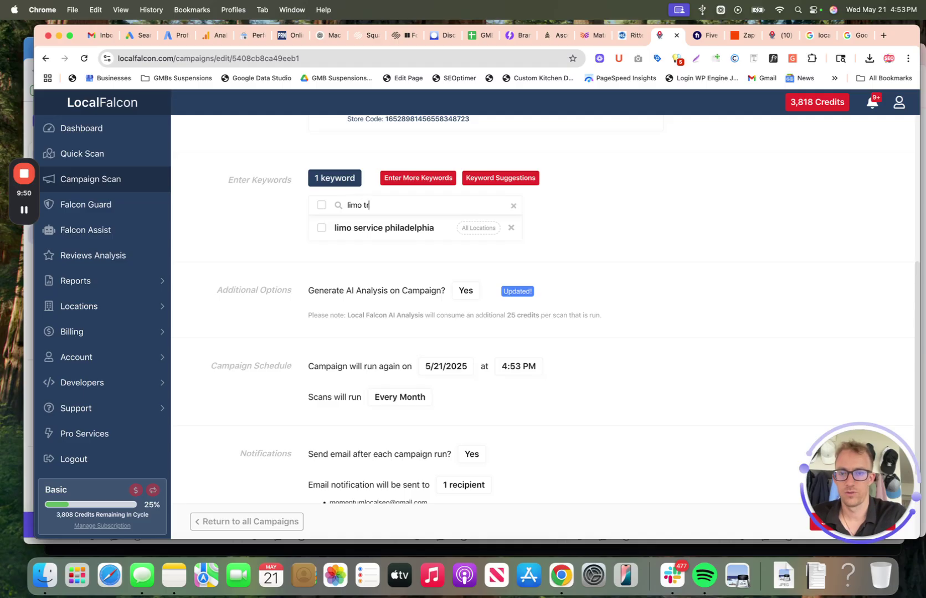
type("anspoa")
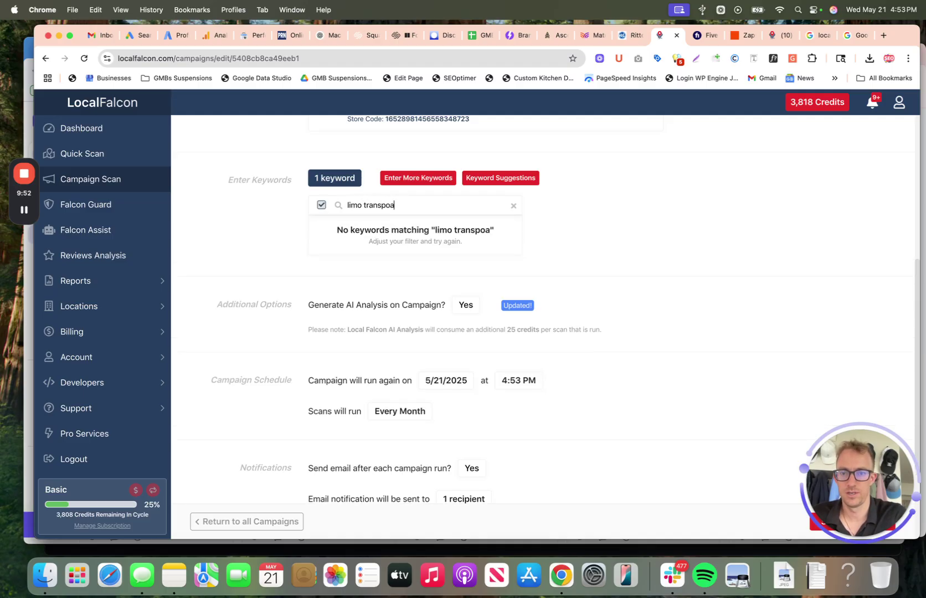
key("BackSpace")
type("rtation nea")
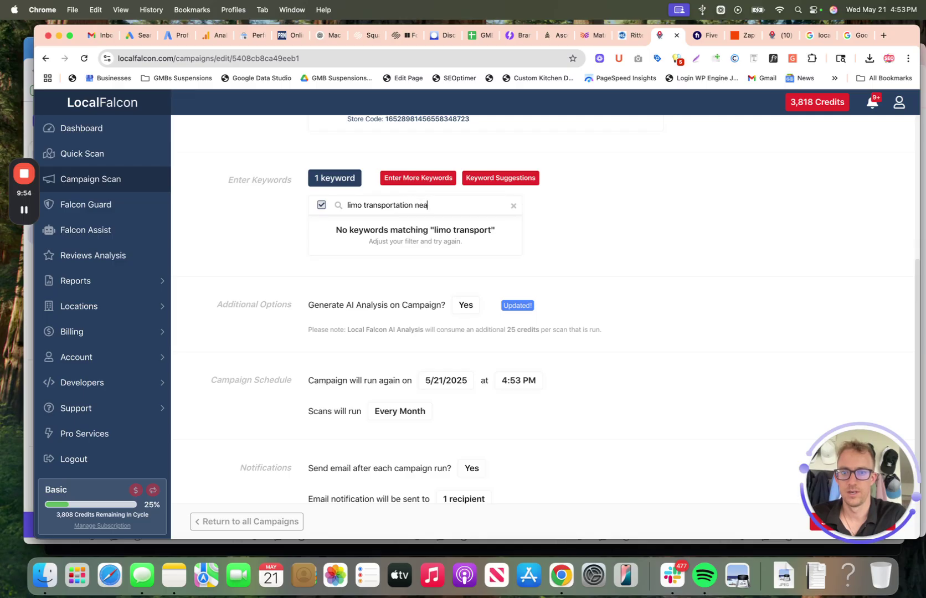
type("r me")
left_click(321, 204)
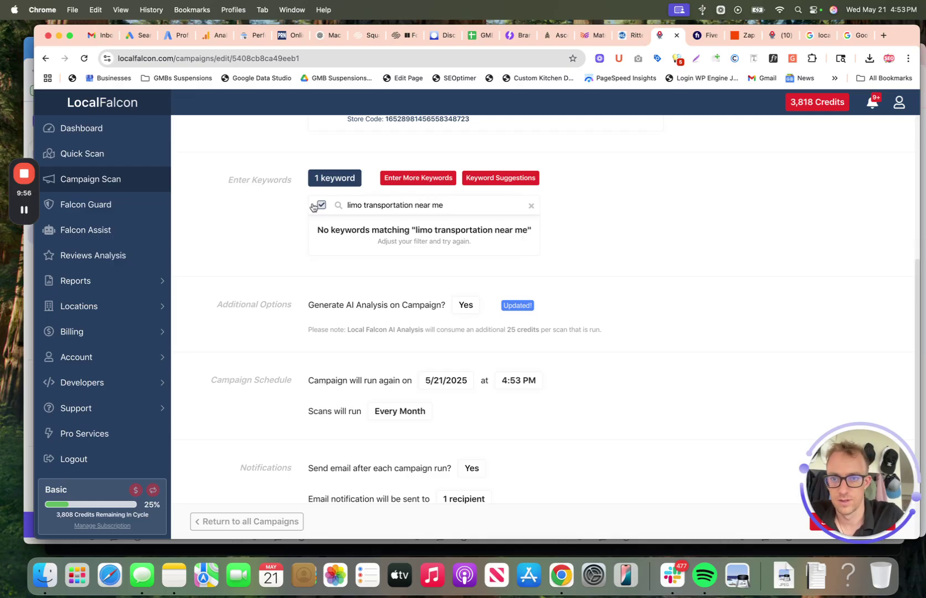
double_click(480, 201)
triple_click(480, 201)
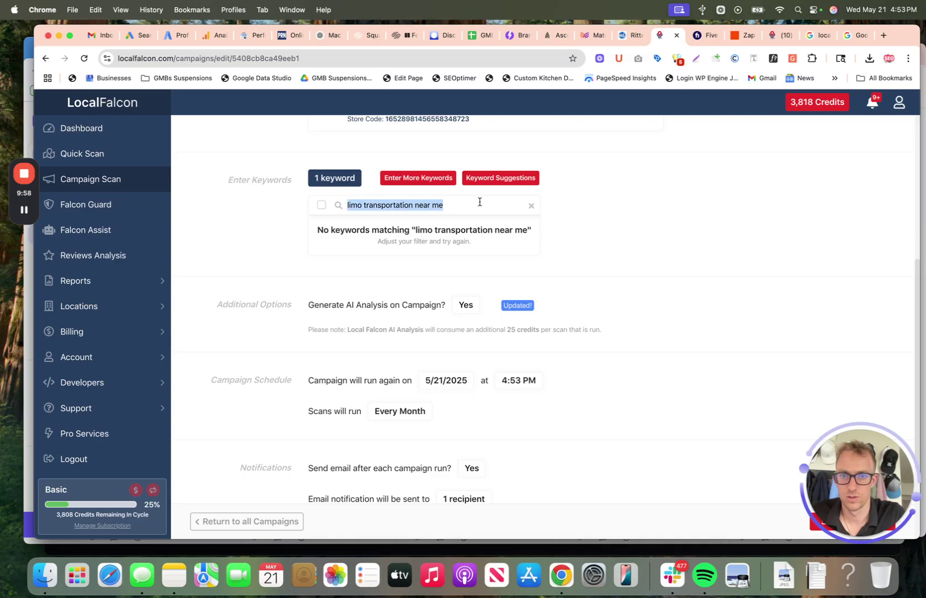
key("super+c")
Step: Paste the copied text into Enter More Keywords and add it to the campaign
left_click(420, 316)
key("super+v")
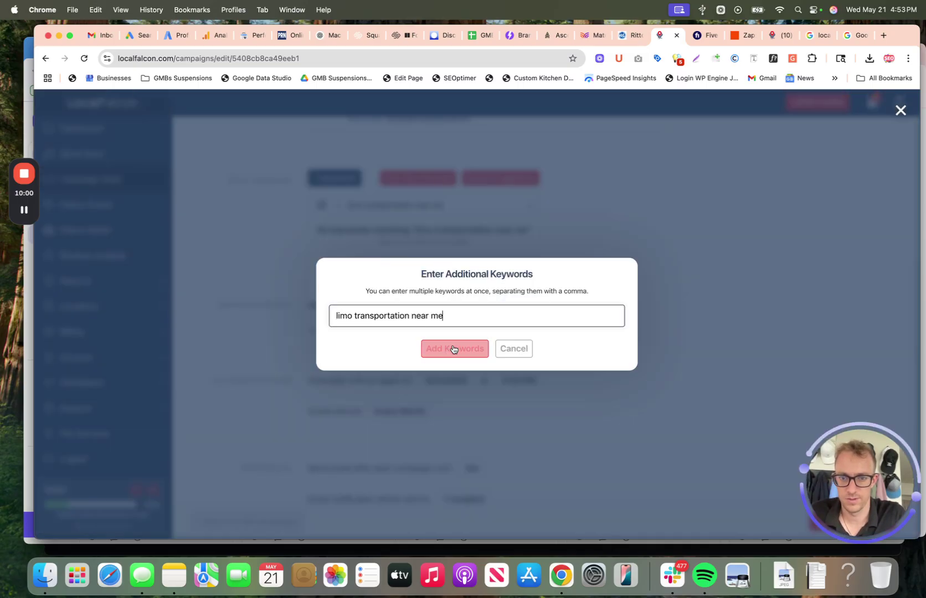
left_click(452, 348)
scroll(500, 388, "down", 3)
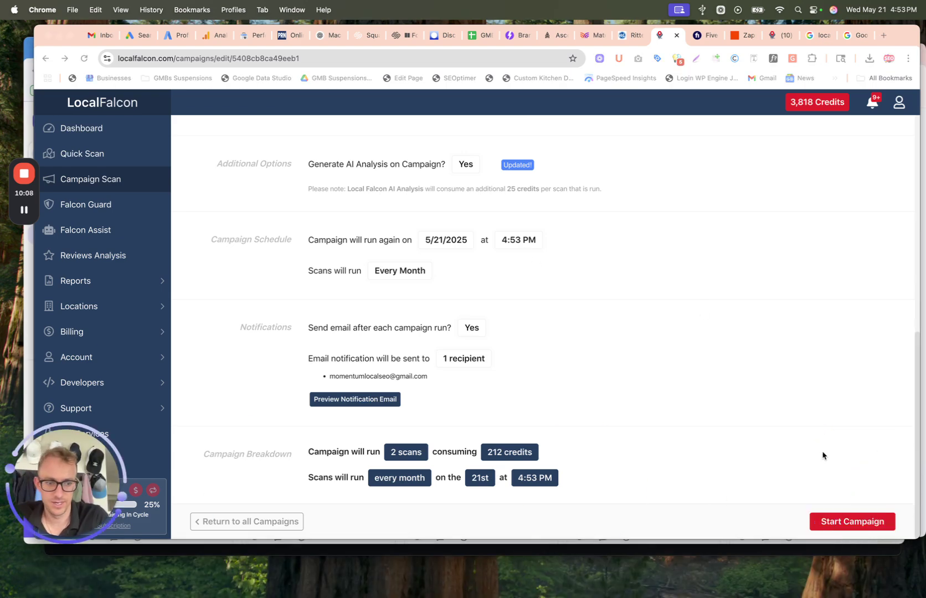
Step: Start the Reseau Limo campaign with scans running immediately, then go back to the campaigns list
left_click(852, 523)
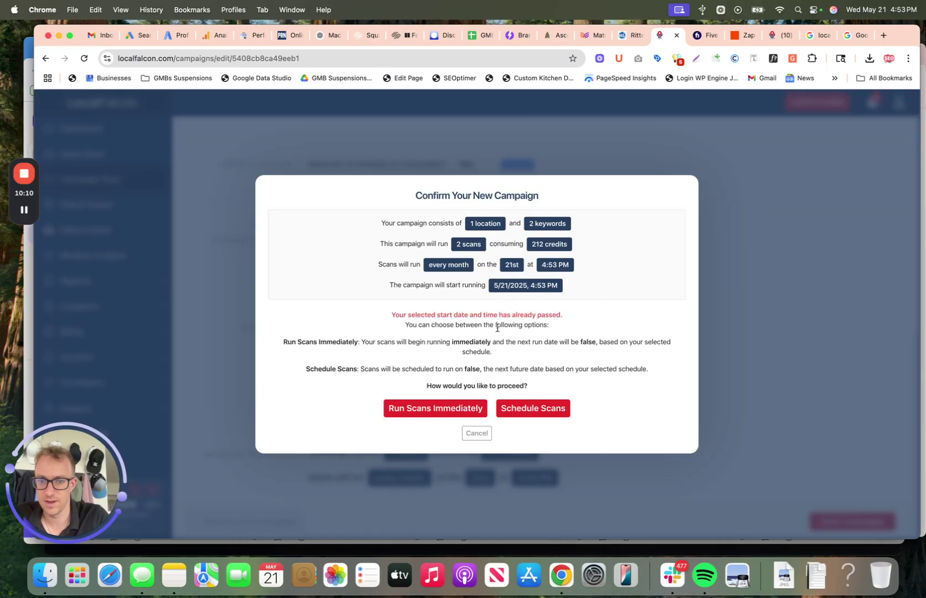
left_click(443, 410)
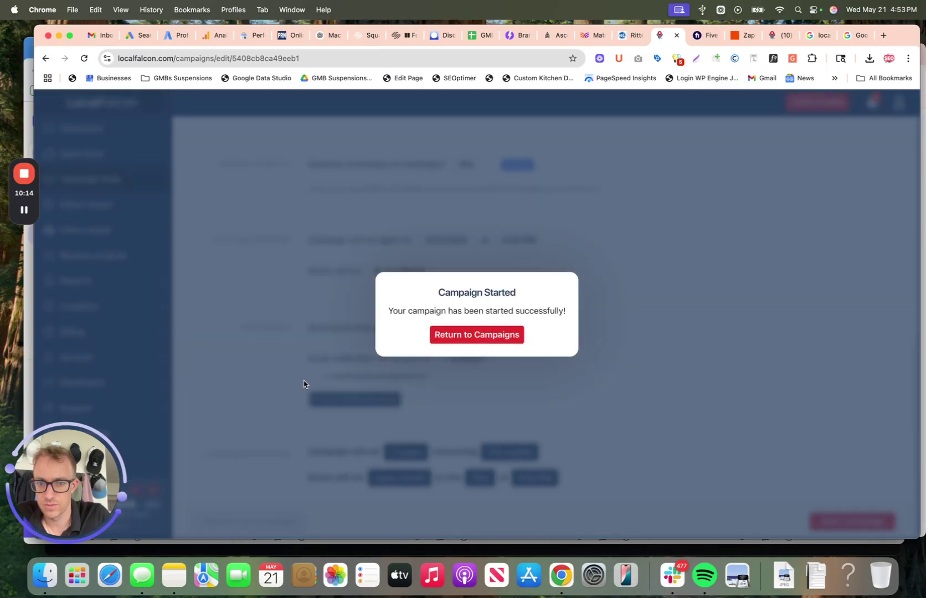
left_click(454, 336)
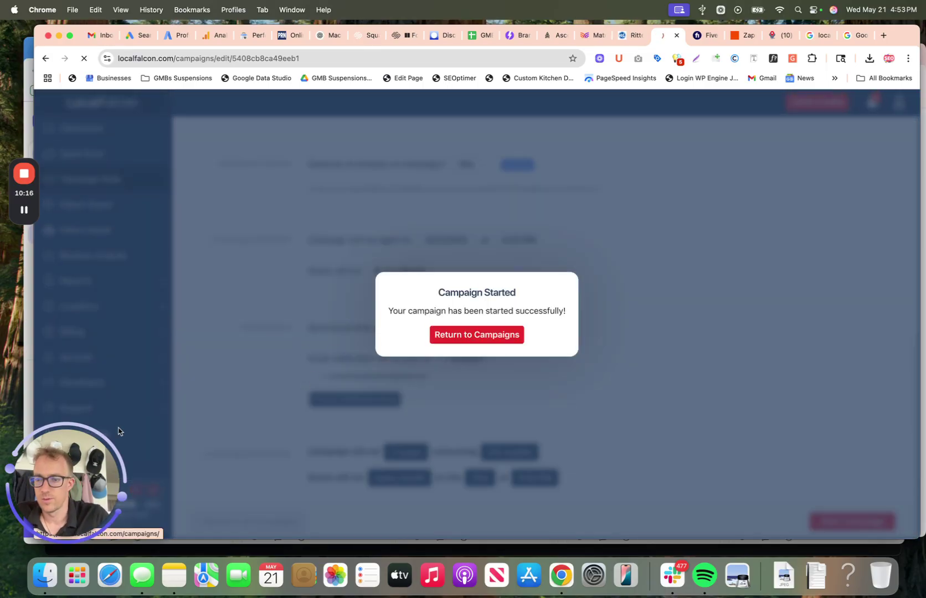
left_click(83, 456)
left_click_drag(83, 456, 877, 448)
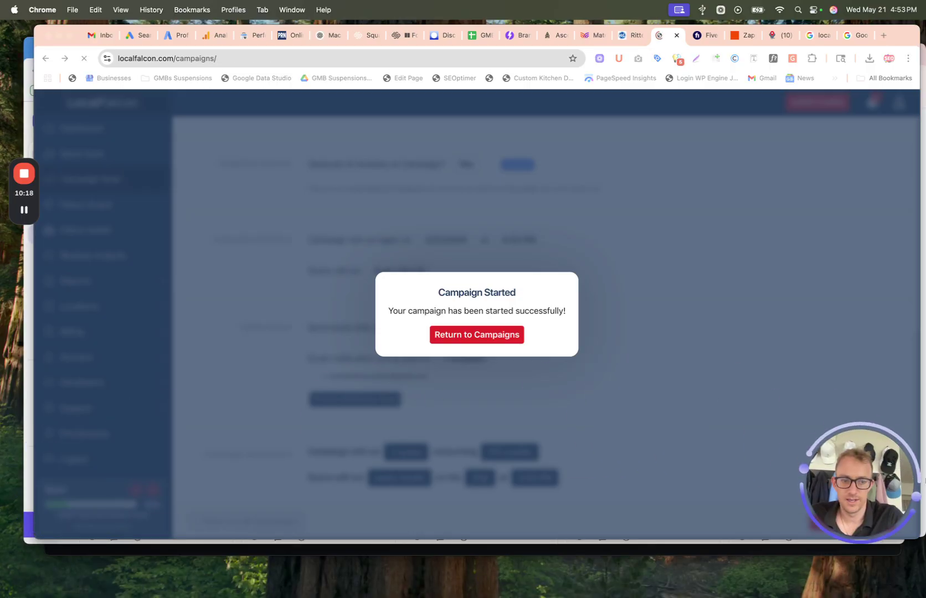
Step: Expand Reports and move from Competitor Reports to the Keyword Reports page
left_click(127, 283)
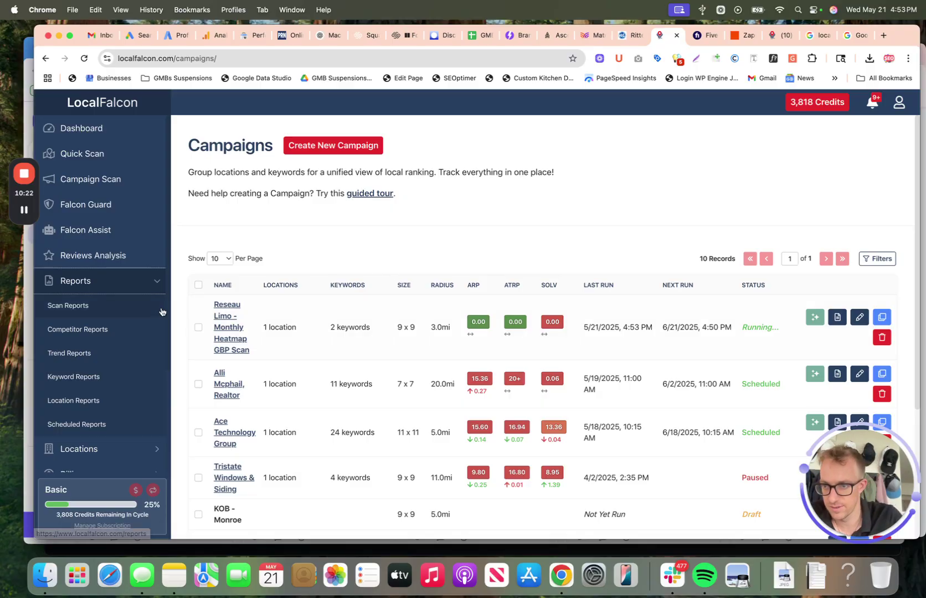
left_click(91, 340)
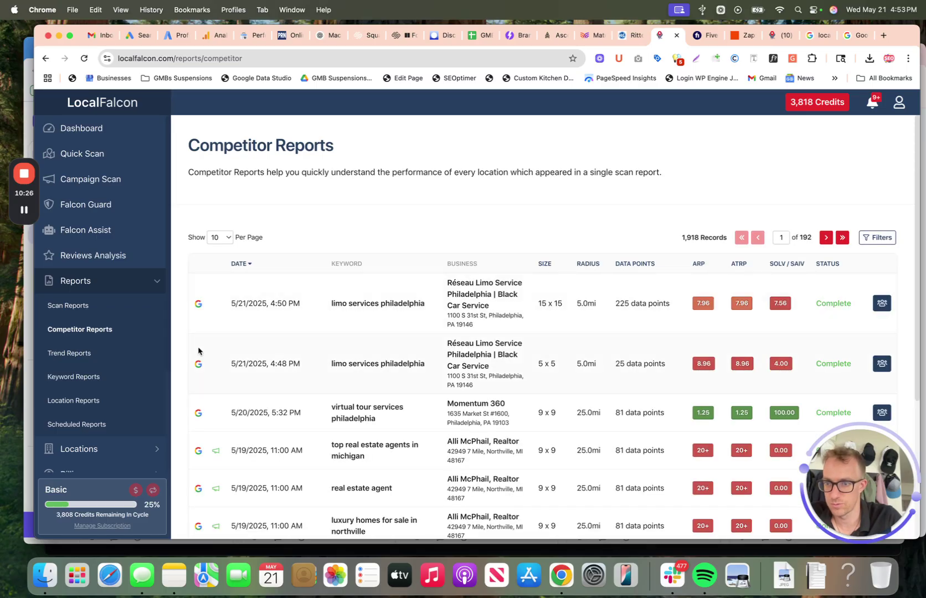
scroll(98, 338, "down", 2)
left_click(98, 335)
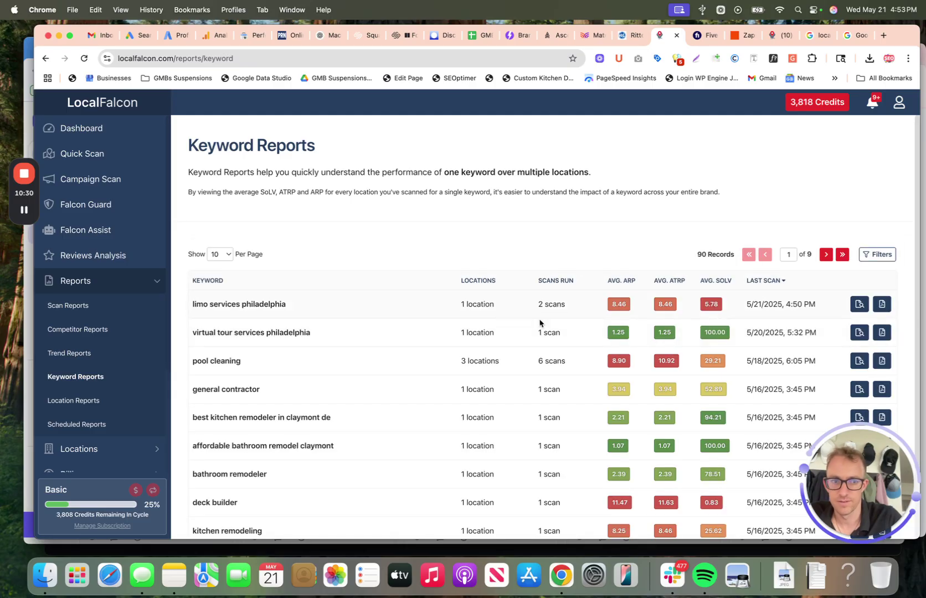
scroll(104, 332, "down", 7)
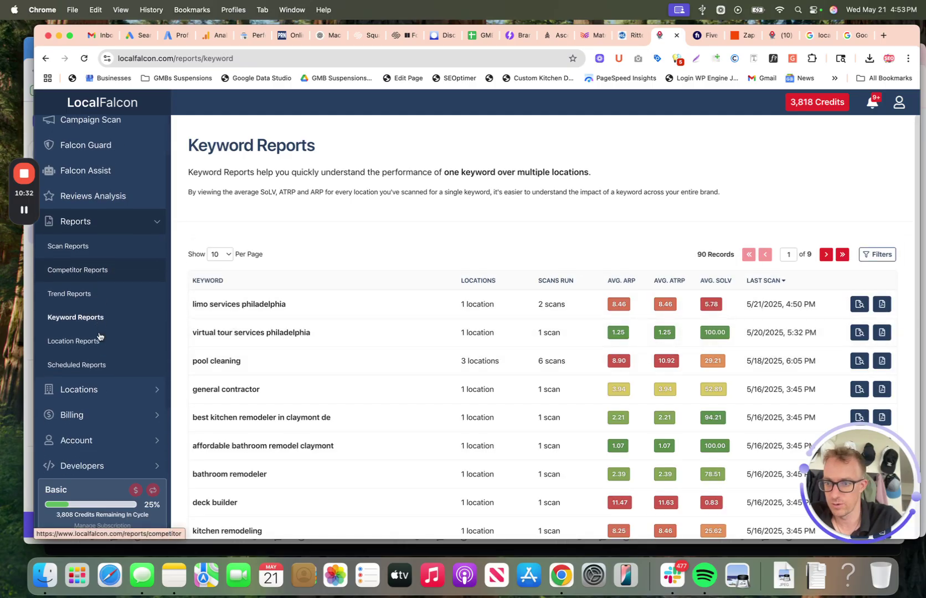
Step: Expand the Locations and Account sidebar sections and the user account menu
left_click(116, 304)
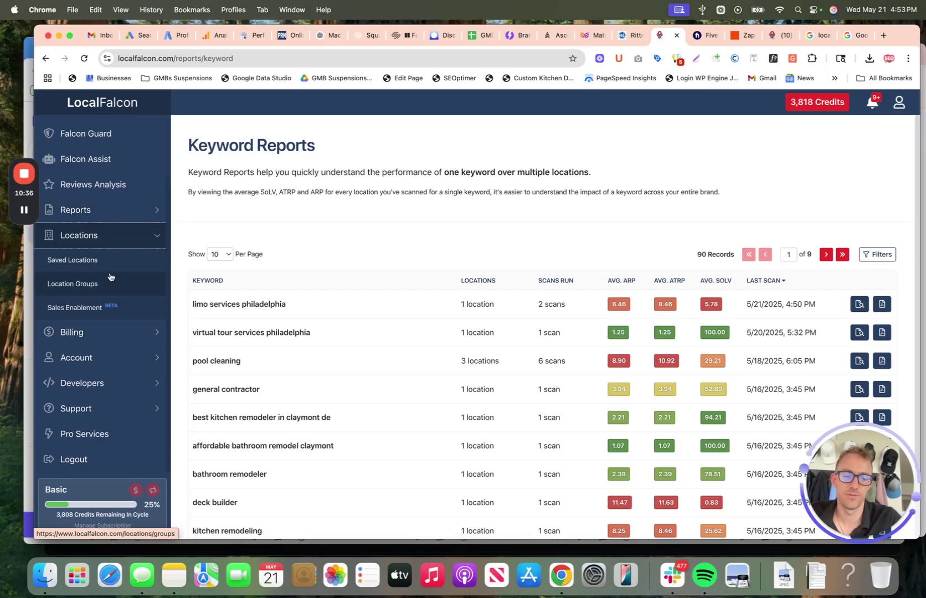
left_click(109, 357)
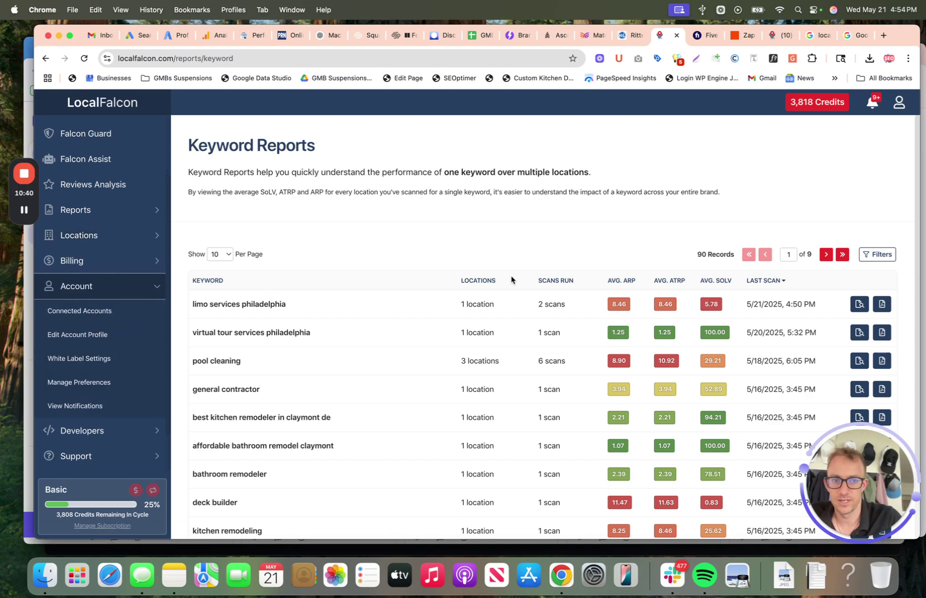
left_click(899, 102)
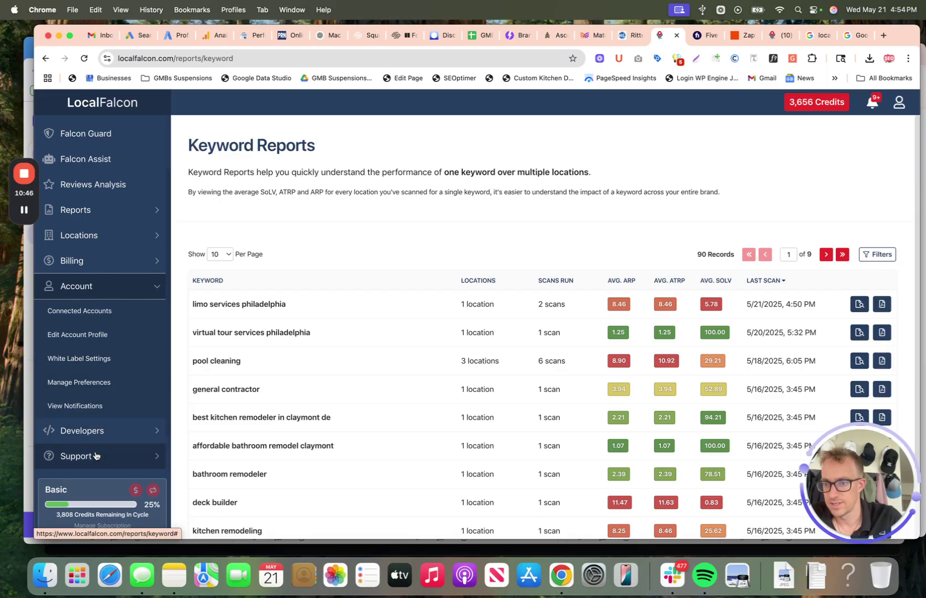
scroll(95, 460, "up", 3)
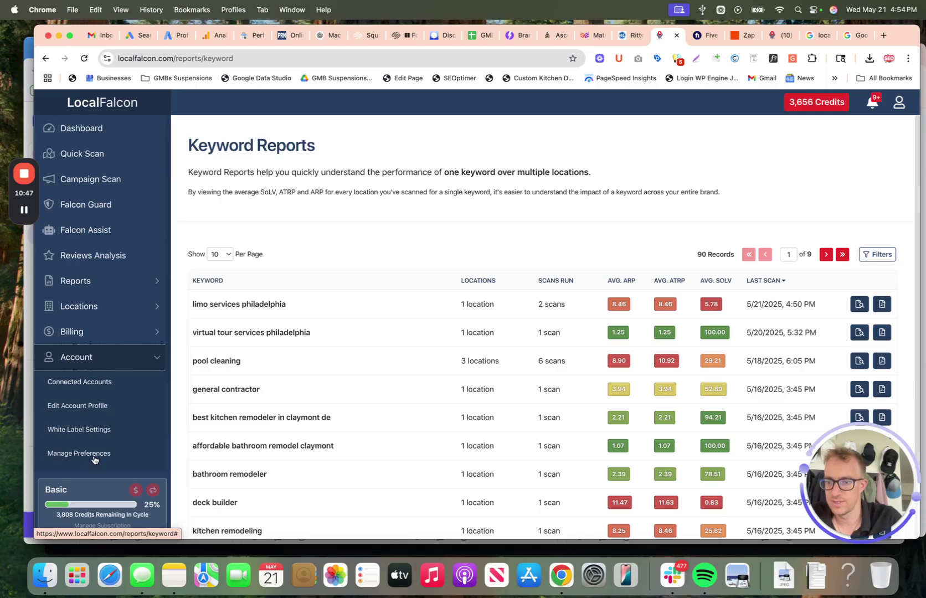
Step: Visit Quick Scan, then review the Dashboard's scan reports, keyword reports and remaining credits
left_click(99, 154)
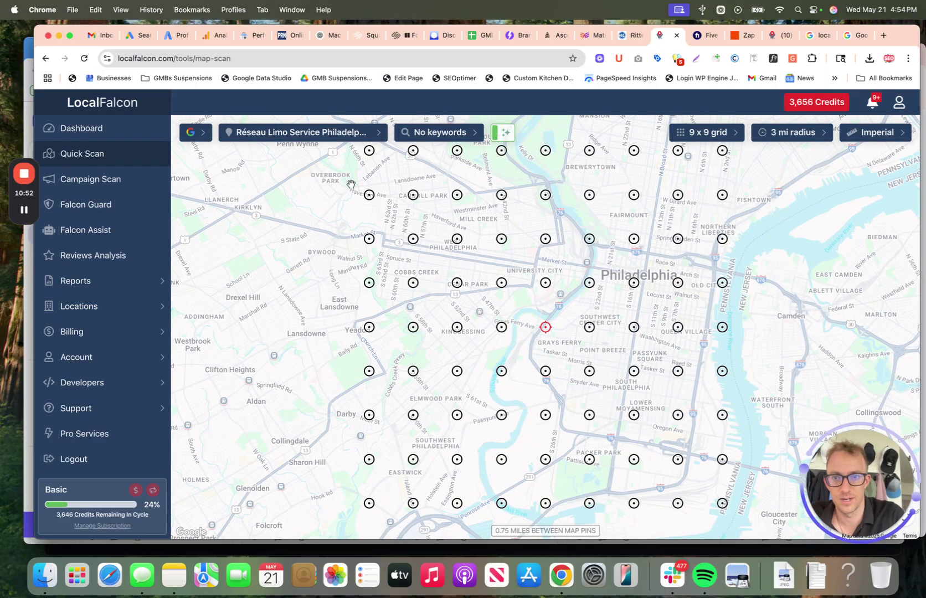
left_click(98, 133)
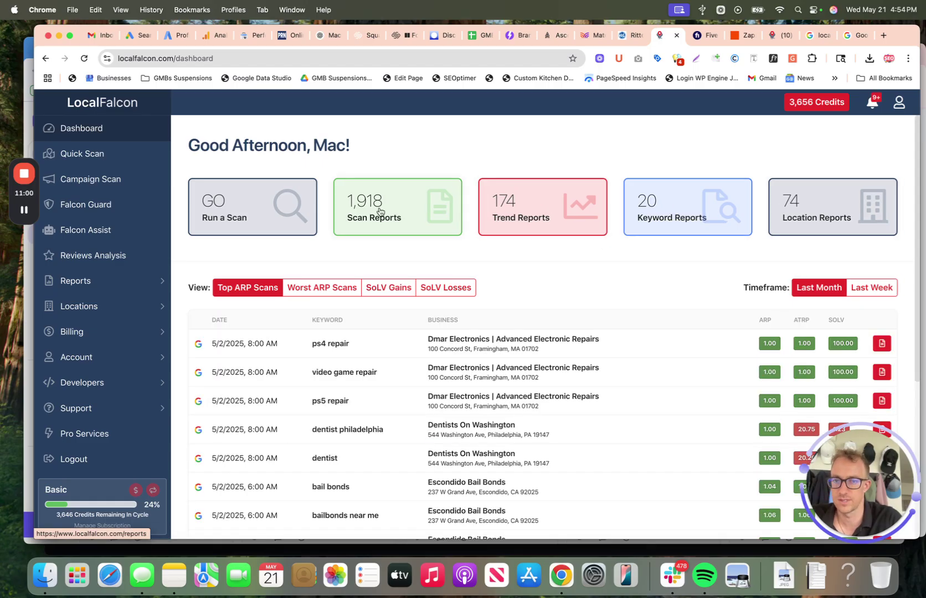
scroll(380, 211, "down", 5)
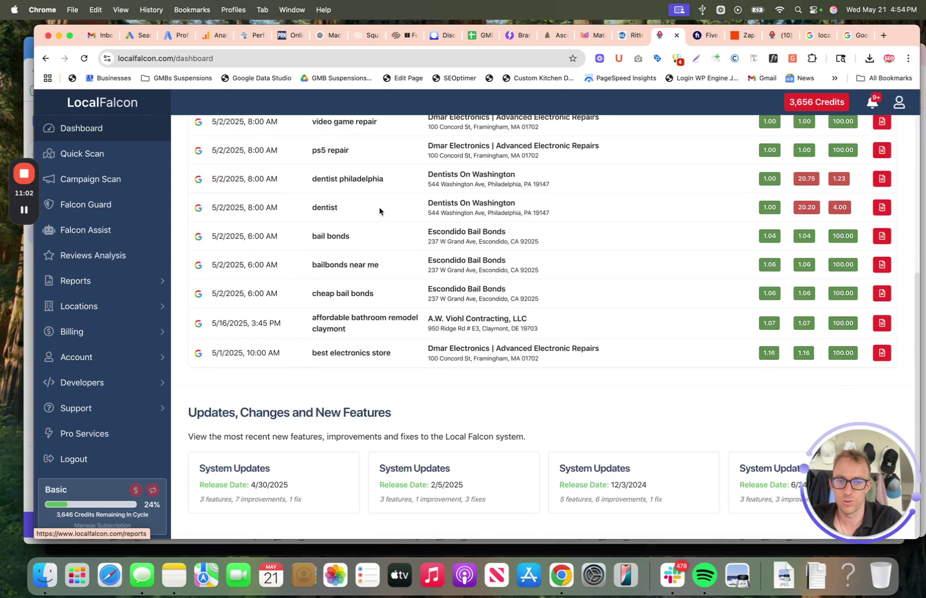
scroll(380, 212, "up", 5)
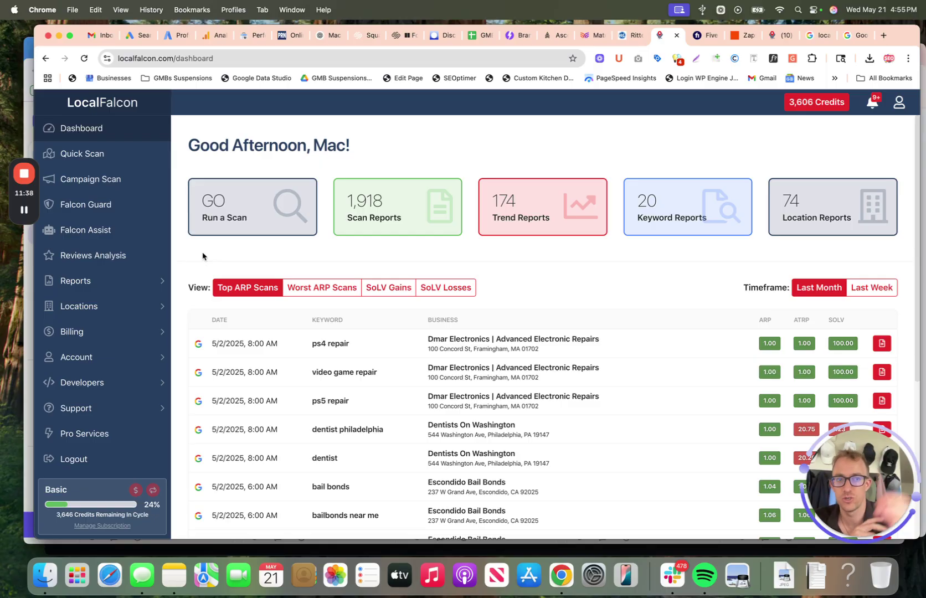
Step: Switch to the completed heat map and zoom and pan east across Philadelphia's ranking pins
left_click(772, 35)
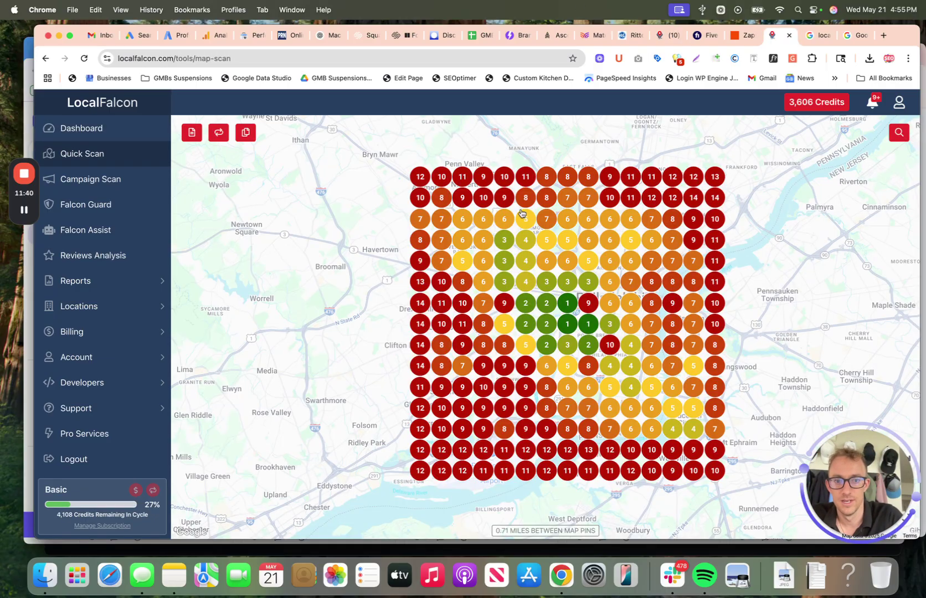
scroll(587, 348, "up", 3)
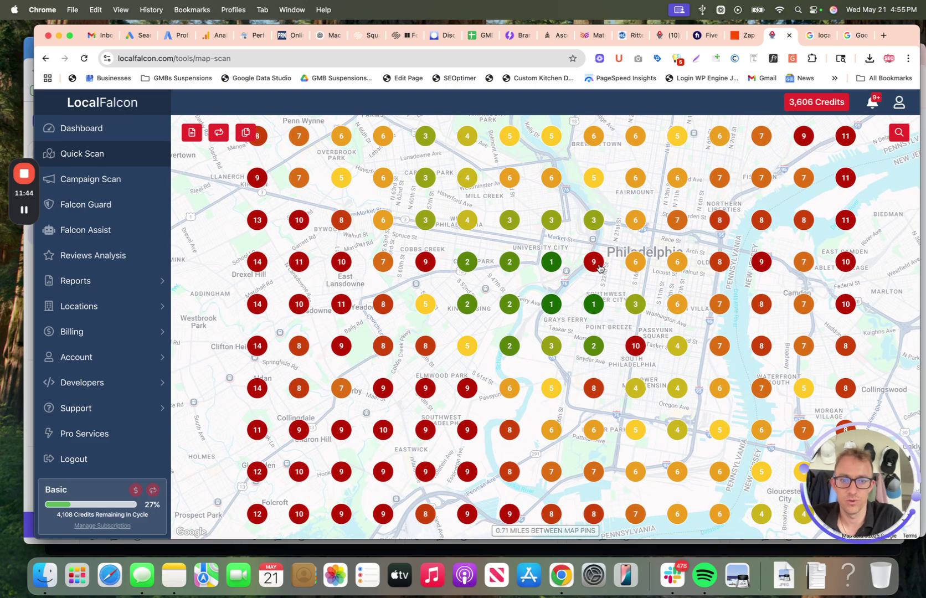
left_click_drag(599, 268, 518, 301)
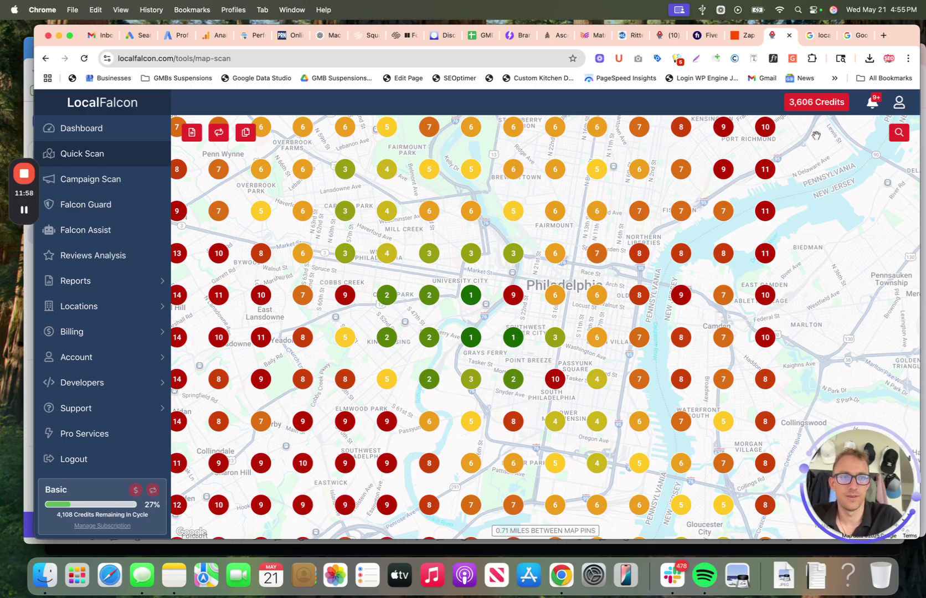
left_click(857, 36)
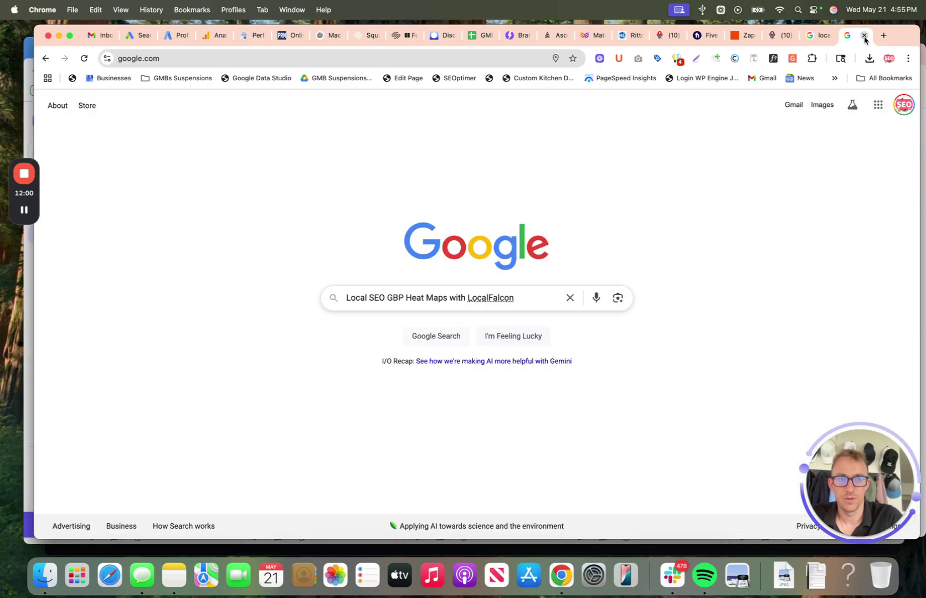